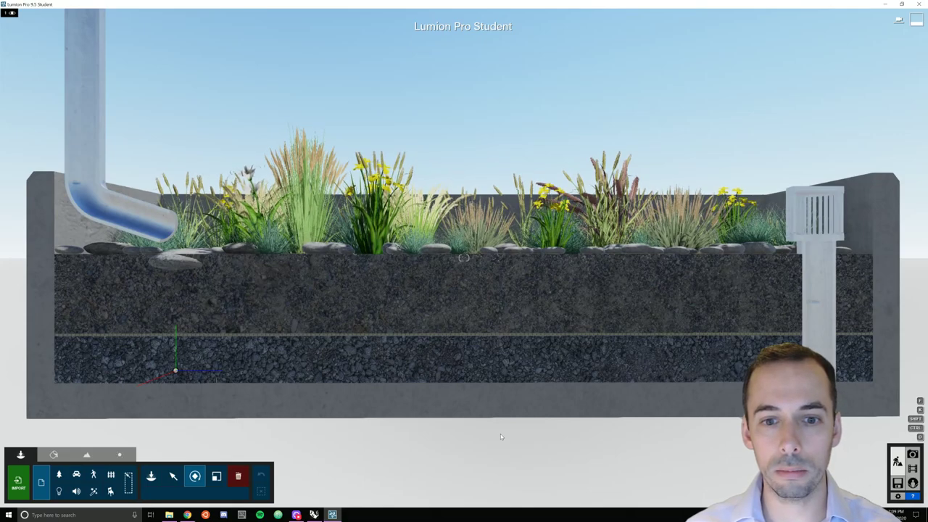
# - Start a new empty scene with flat ground under a blue sky
pyautogui.click(466, 414)
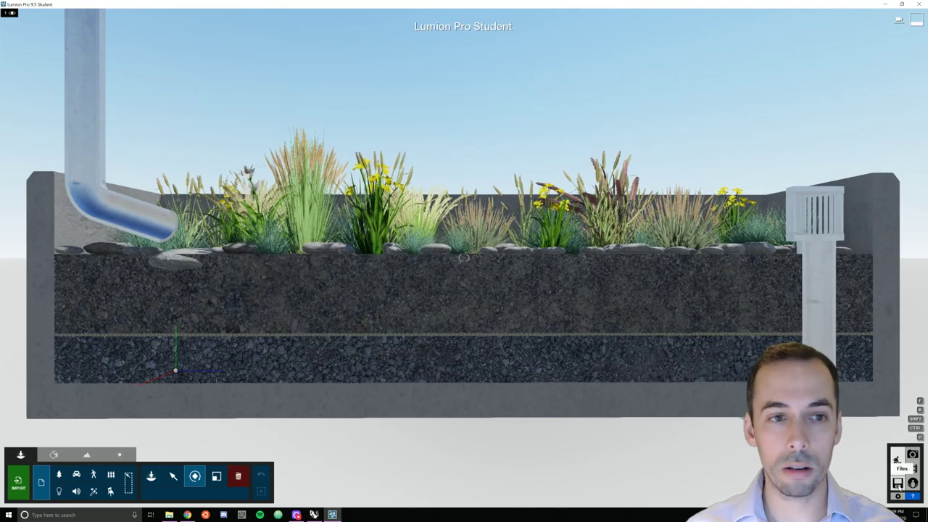
pyautogui.click(898, 483)
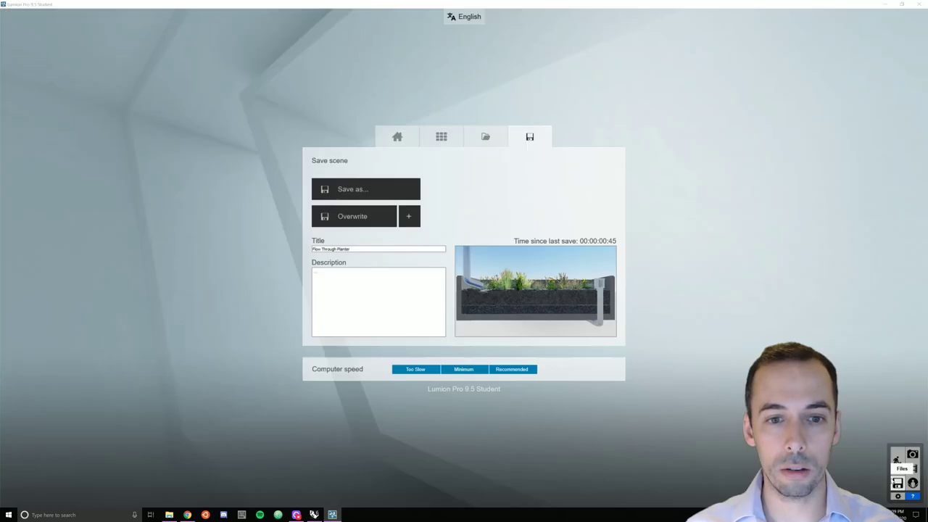
pyautogui.click(397, 136)
pyautogui.click(583, 226)
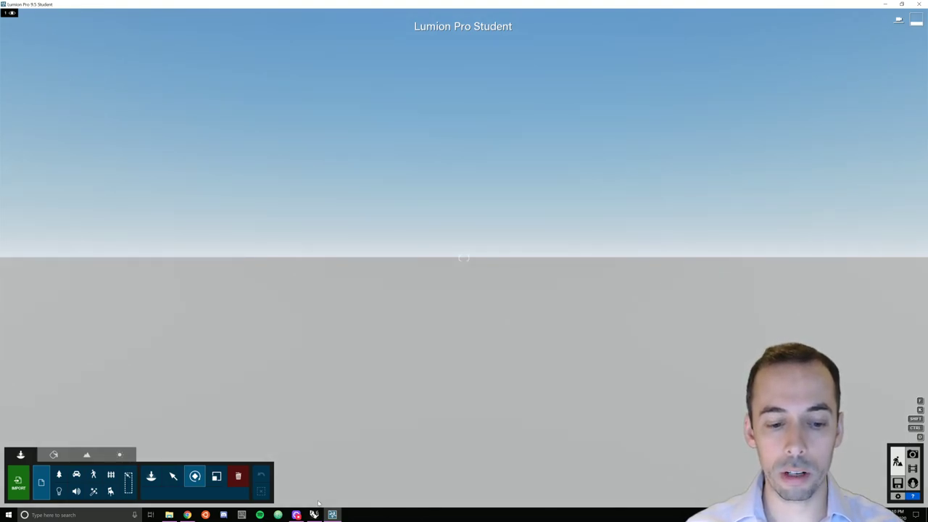
# - Switch to Rhino, start Lumion LiveSync for the flow-through-planter-2 model, and return to Lumion
pyautogui.click(314, 514)
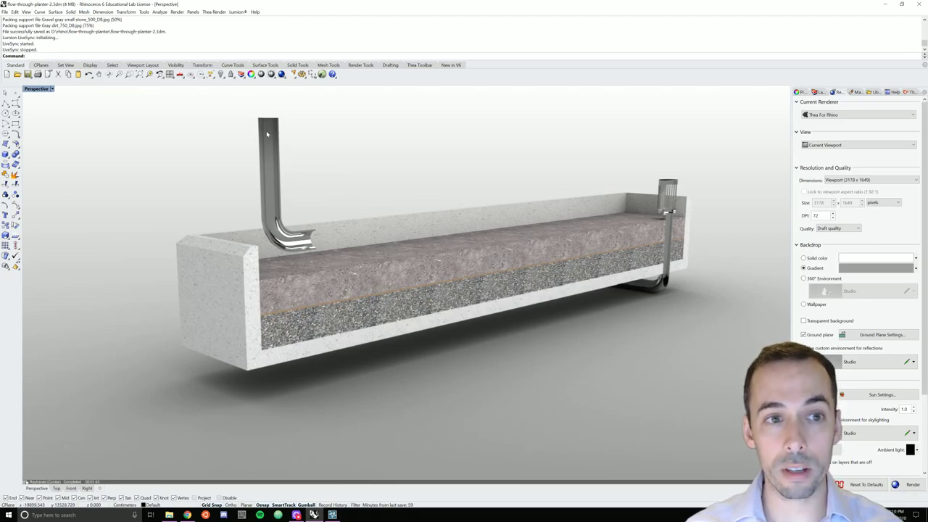
pyautogui.click(238, 11)
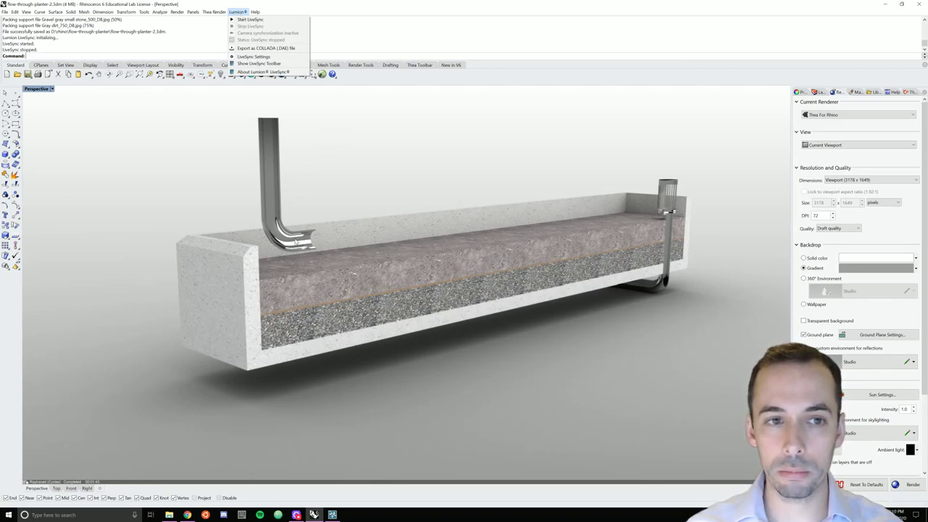
pyautogui.click(249, 21)
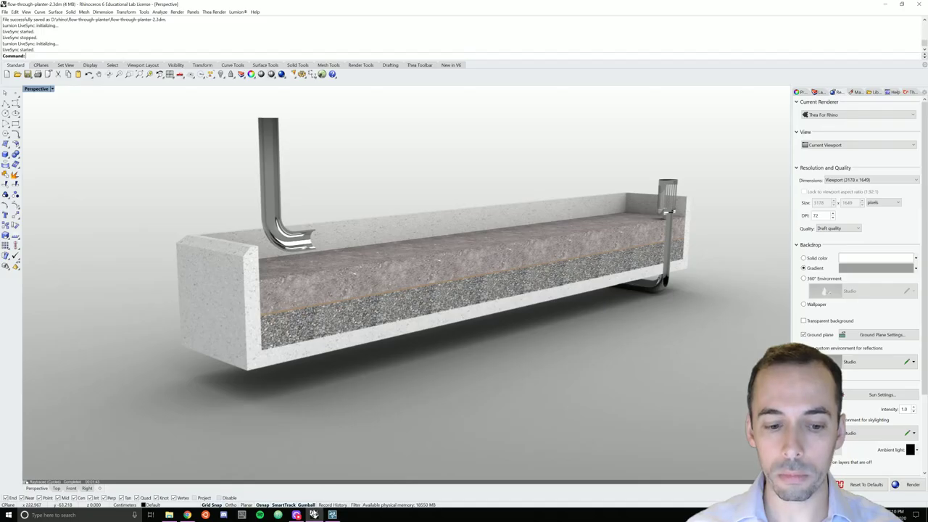
pyautogui.click(332, 515)
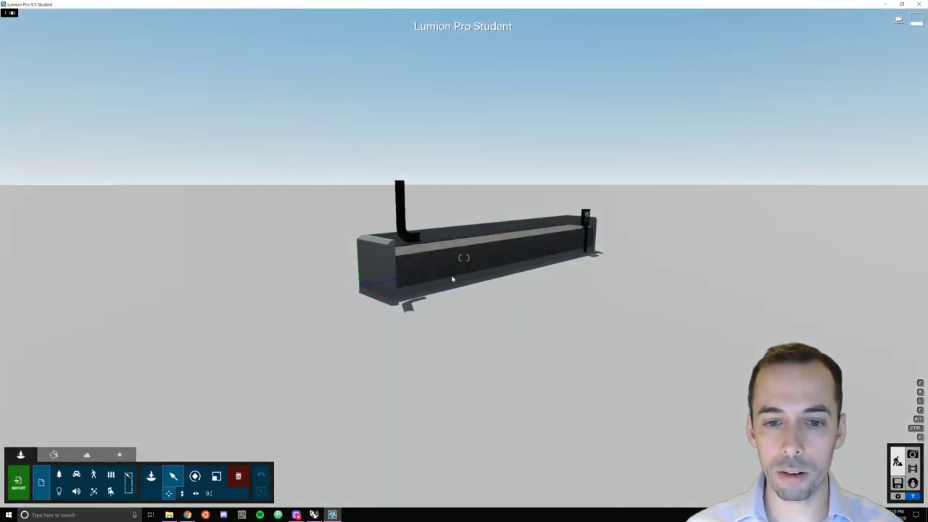
# - Select the synced planter model and raise it vertically well above the ground
pyautogui.click(504, 254)
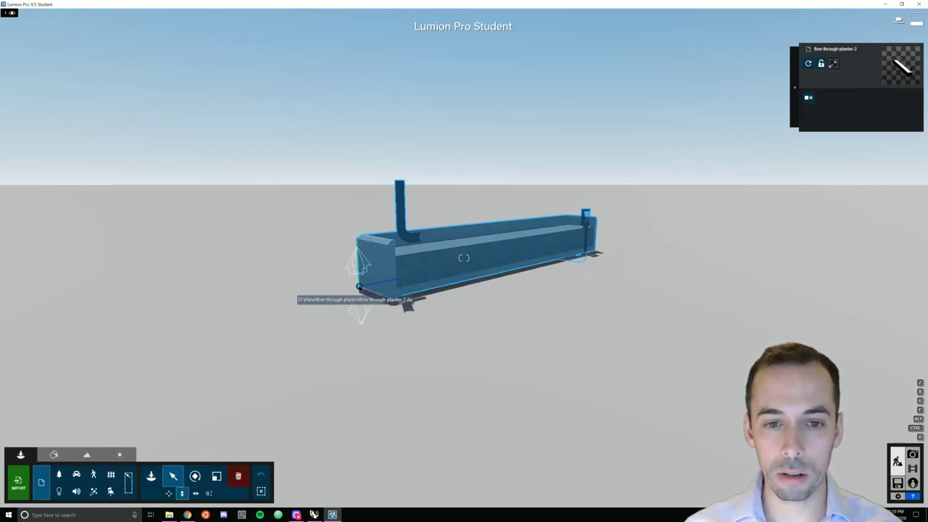
pyautogui.moveTo(358, 286); pyautogui.dragTo(373, 217)
pyautogui.press('w')
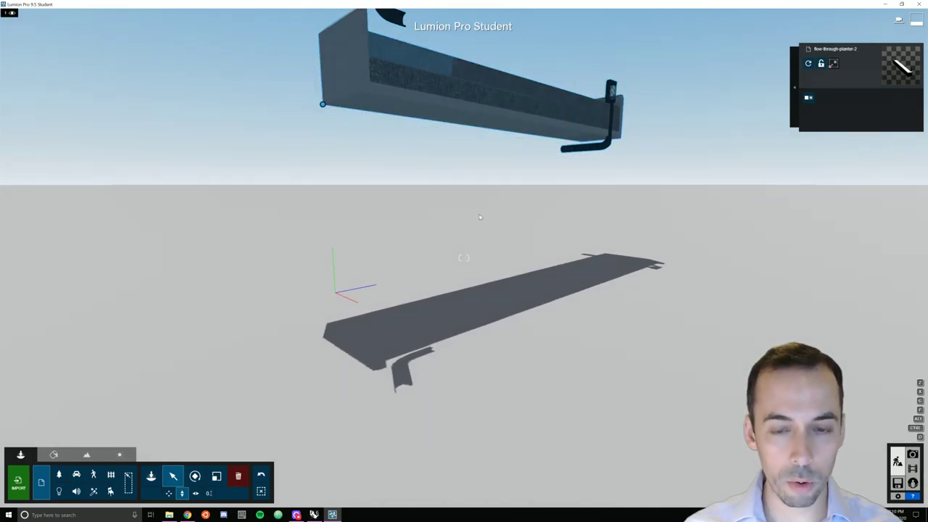
# - Fly around the raised planter to view its cut long side from slightly above
pyautogui.moveTo(484, 215)
pyautogui.mouseDown(button='right')
pyautogui.moveTo(499, 207)
pyautogui.moveTo(478, 213)
pyautogui.mouseUp(button='right')
pyautogui.press('d')
pyautogui.press('d')
pyautogui.press('w')
pyautogui.press('q')
pyautogui.moveTo(486, 256); pyautogui.dragTo(507, 251, button='right')
pyautogui.press('d')
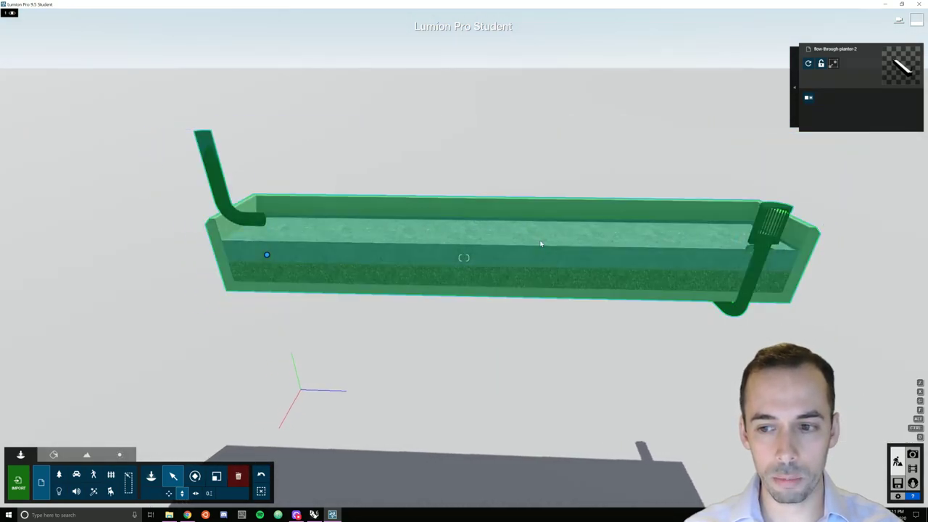
pyautogui.click(540, 242)
pyautogui.moveTo(541, 242); pyautogui.dragTo(555, 197, button='right')
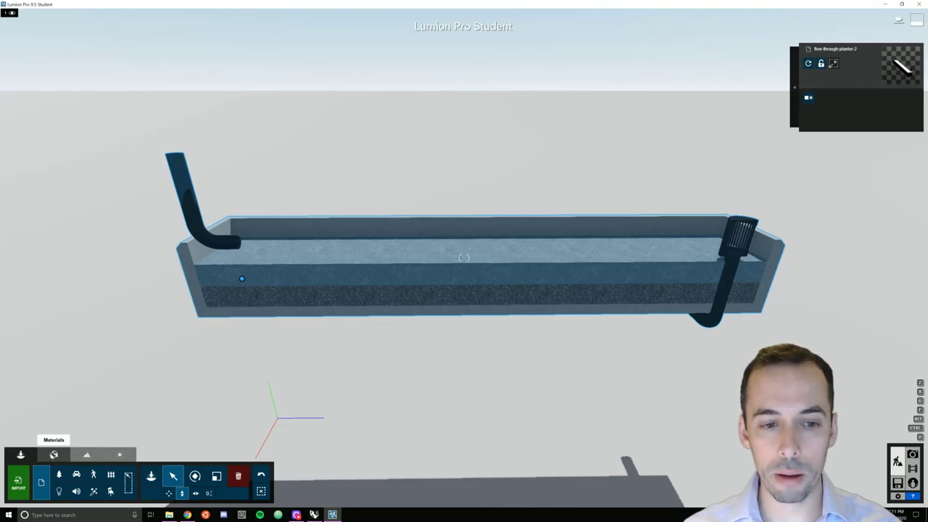
# - Edit the model's materials and assign a light outdoor concrete from the library to the planter shell
pyautogui.click(54, 455)
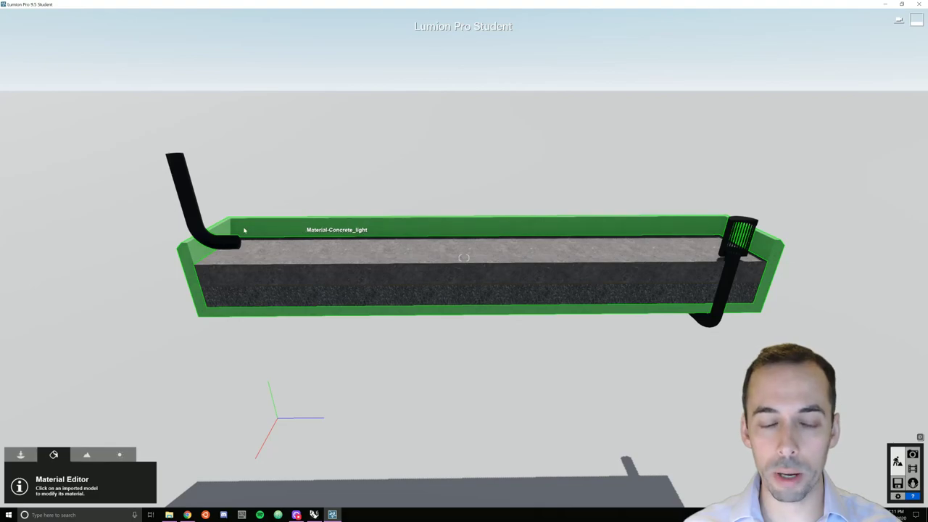
pyautogui.click(284, 227)
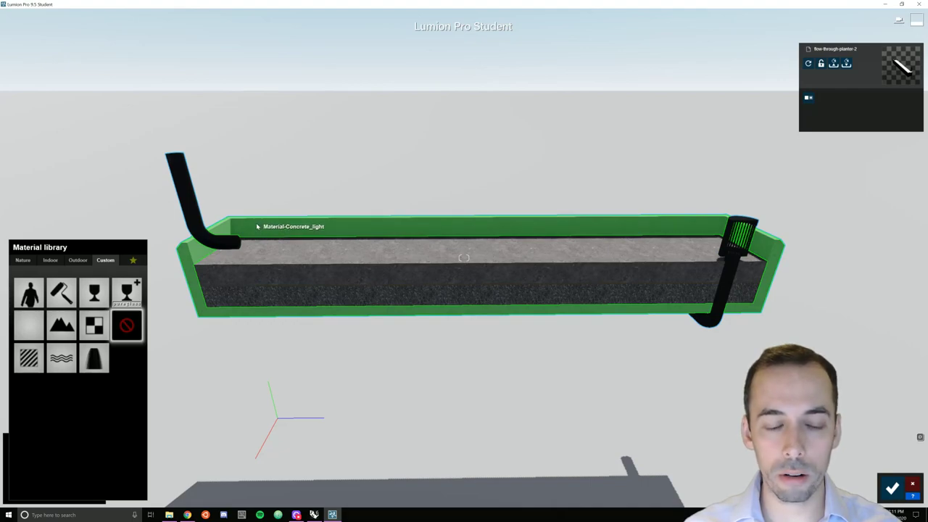
pyautogui.click(78, 260)
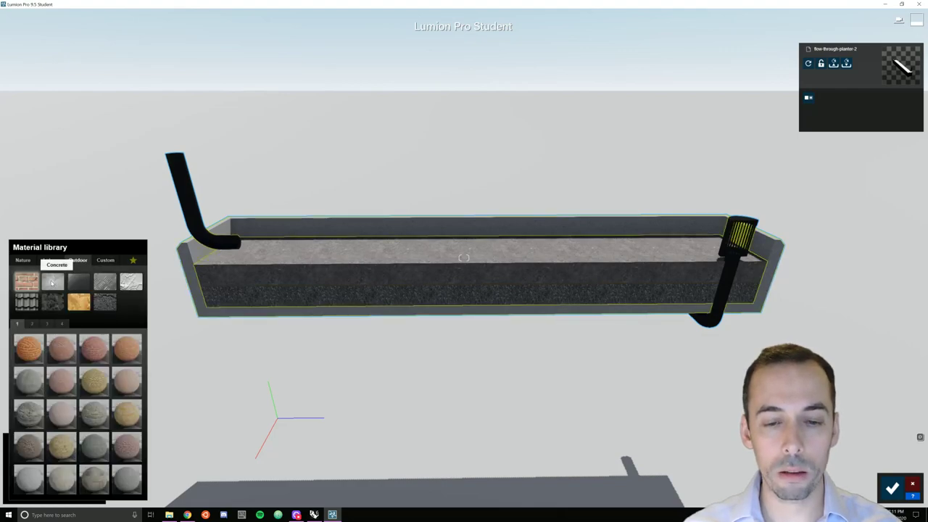
pyautogui.click(53, 282)
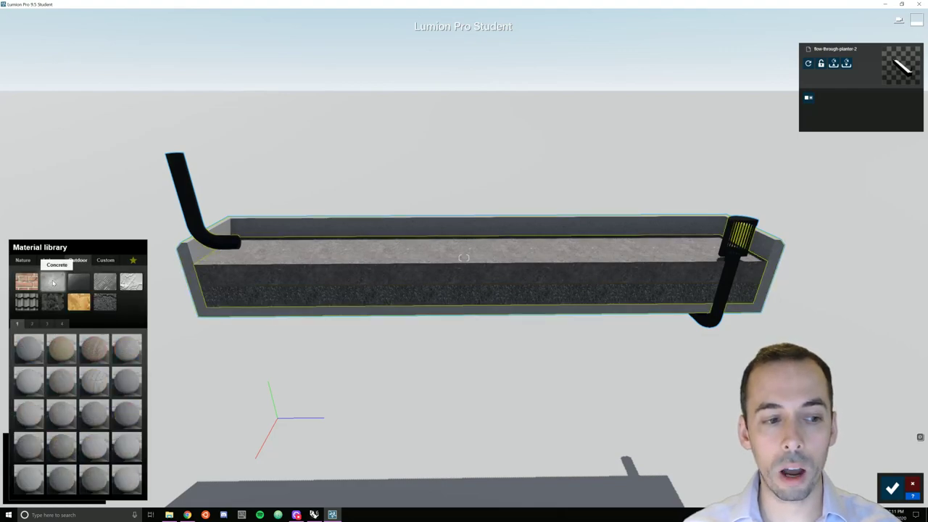
pyautogui.click(128, 447)
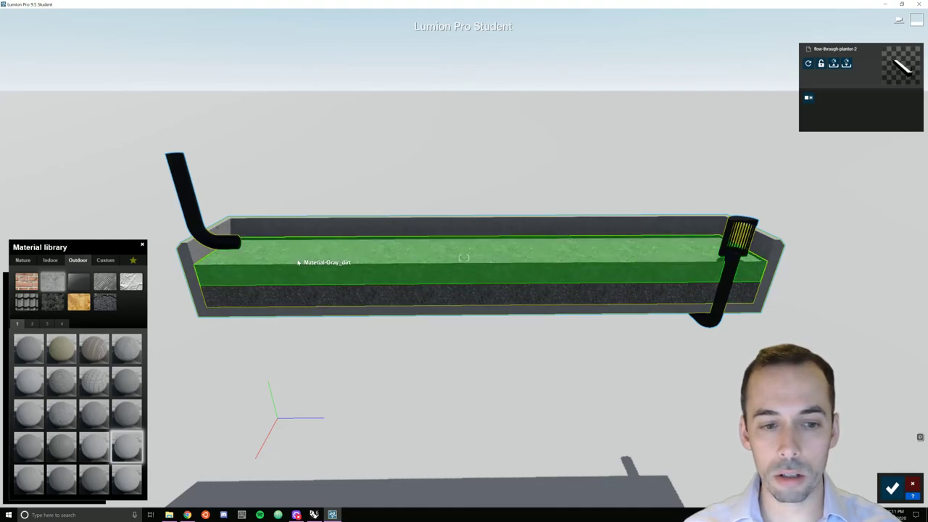
# - Apply the outdoor metal Polii Metal StainlessSteelCast 002 2K to the downspout and drain pipes and check its properties
pyautogui.click(192, 203)
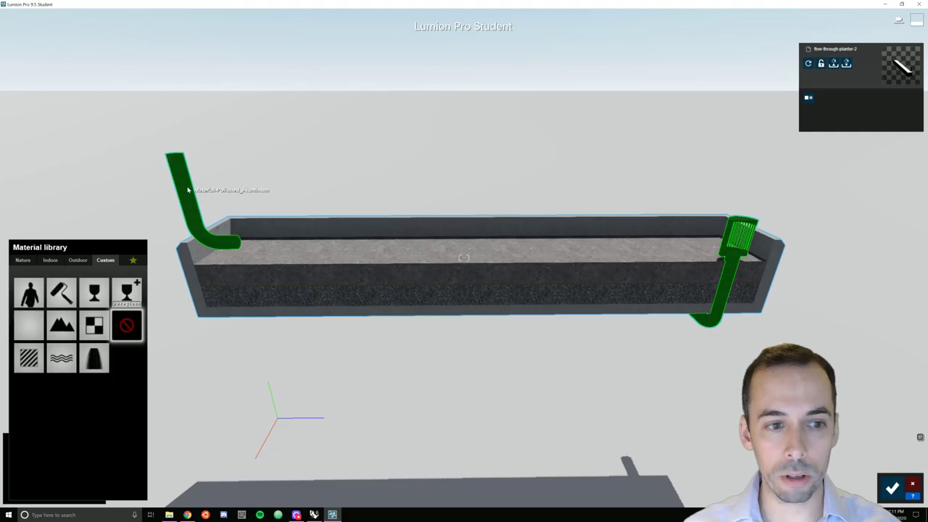
pyautogui.click(78, 260)
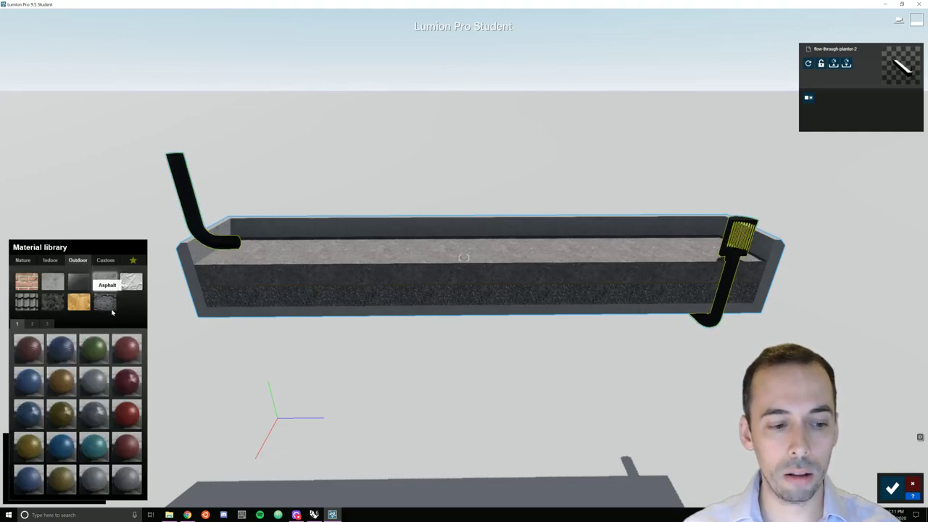
pyautogui.click(47, 324)
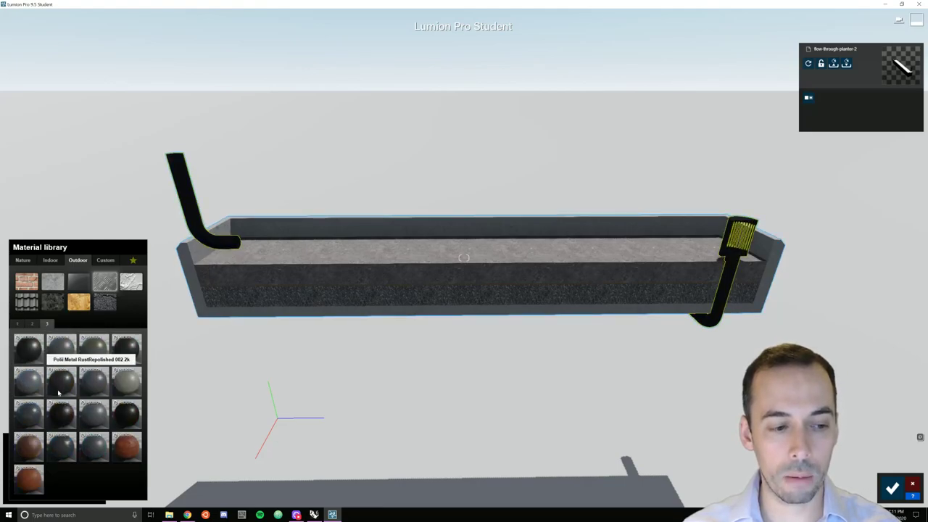
pyautogui.click(99, 420)
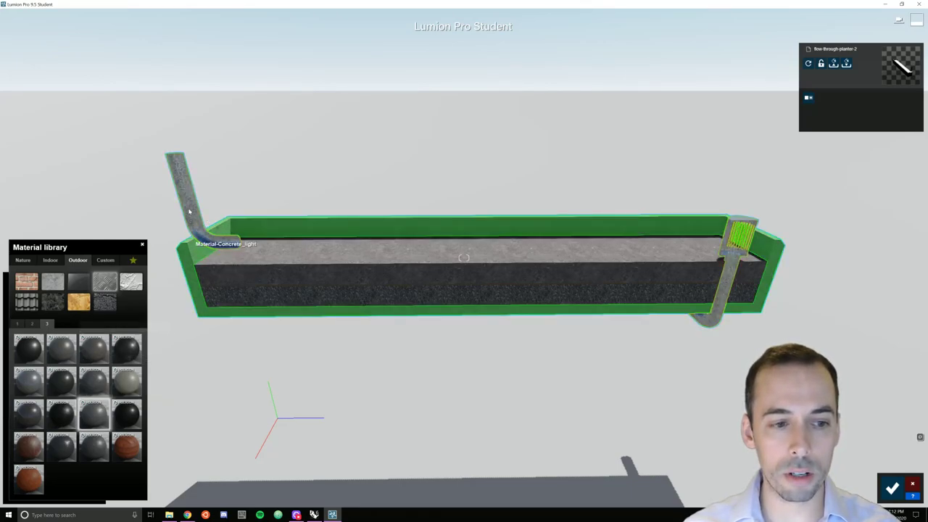
pyautogui.click(93, 418)
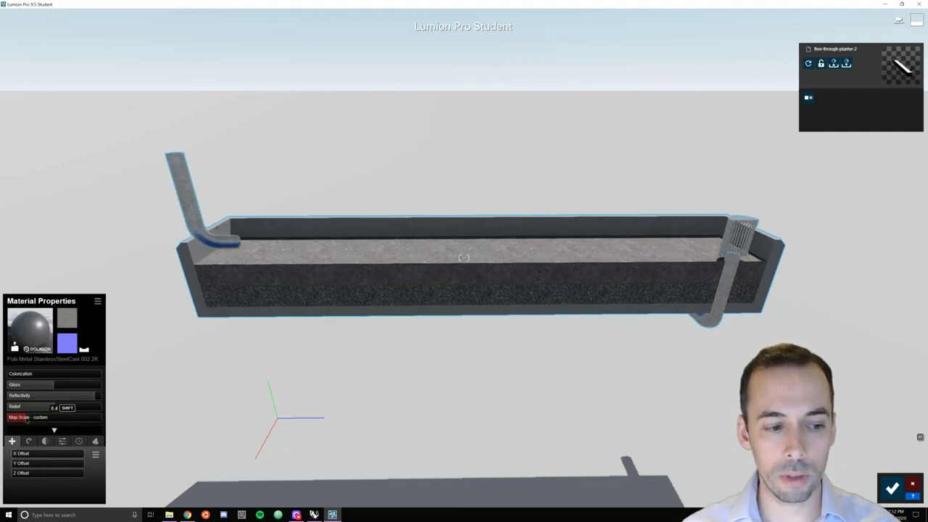
pyautogui.click(32, 319)
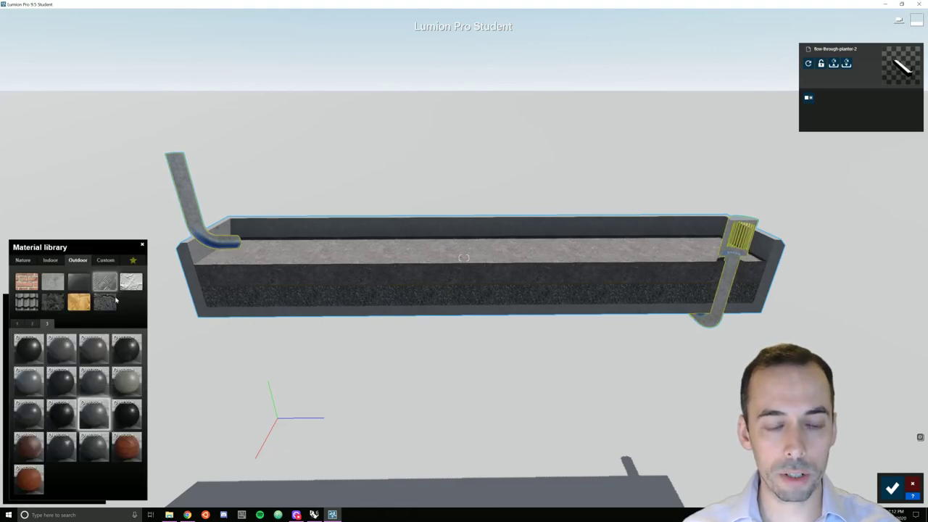
# - Apply the nature soil material Ground 002 DDDS 2048 to the planter's upper dirt layer and open its properties
pyautogui.click(306, 255)
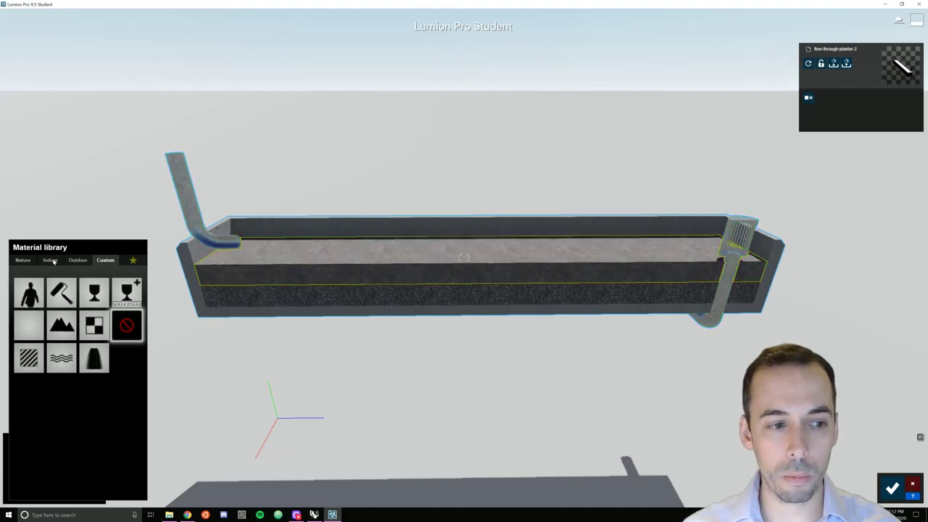
pyautogui.click(23, 260)
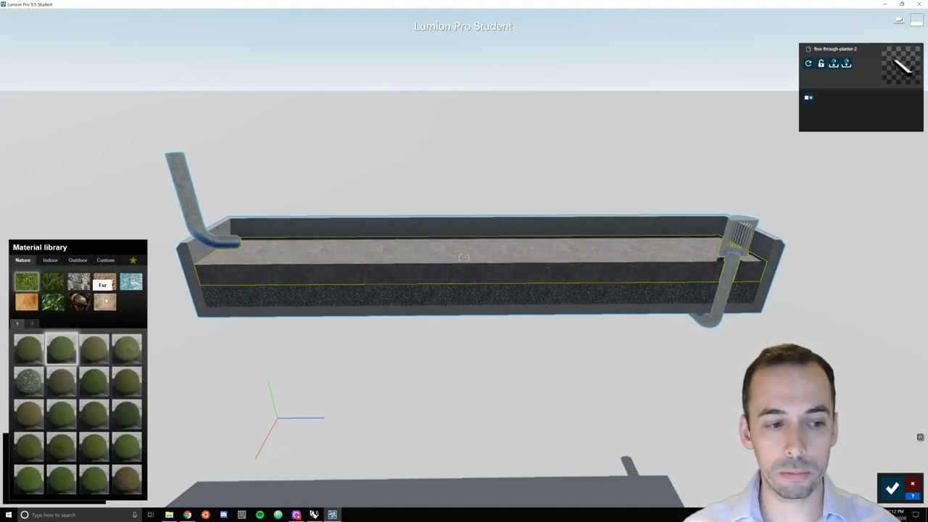
pyautogui.click(108, 281)
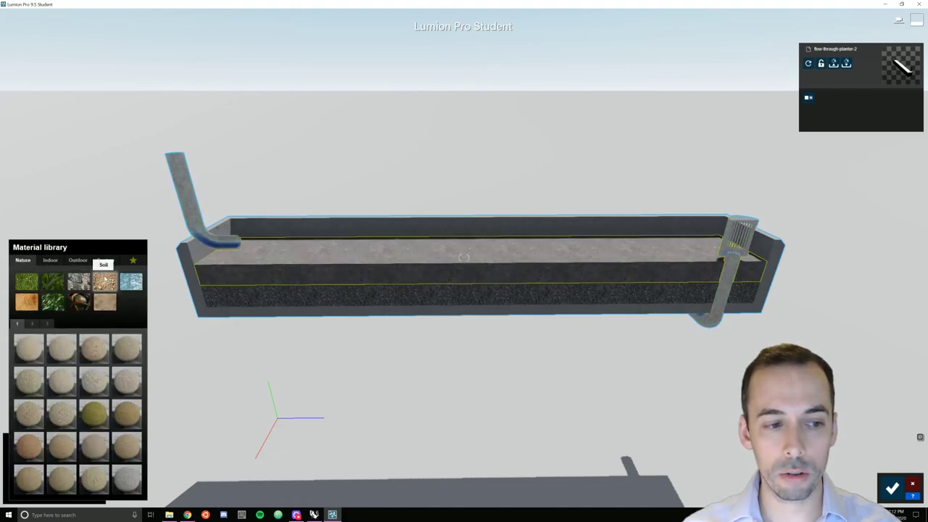
pyautogui.click(62, 347)
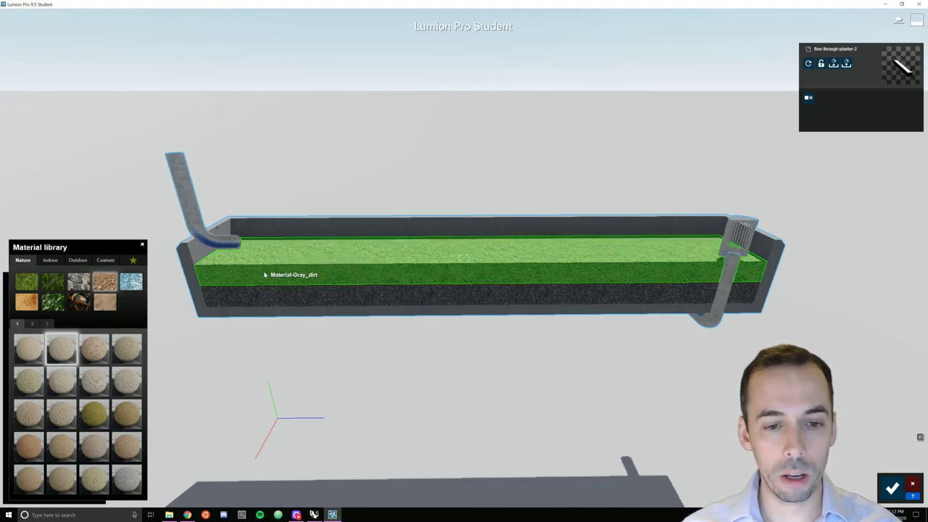
pyautogui.click(61, 346)
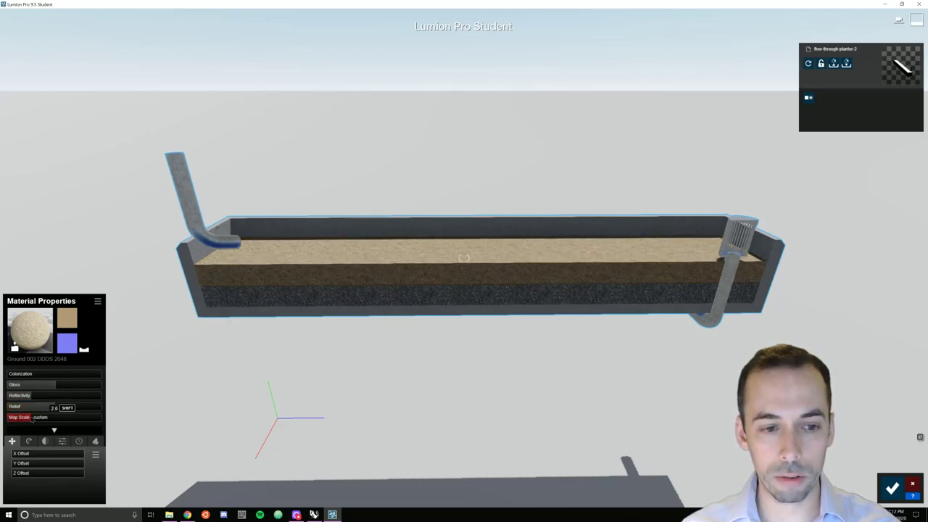
# - Apply the indoor fabric Polii Fabric Wool 001 2k to the thin filter layer between the soil and the gravel
pyautogui.click(253, 289)
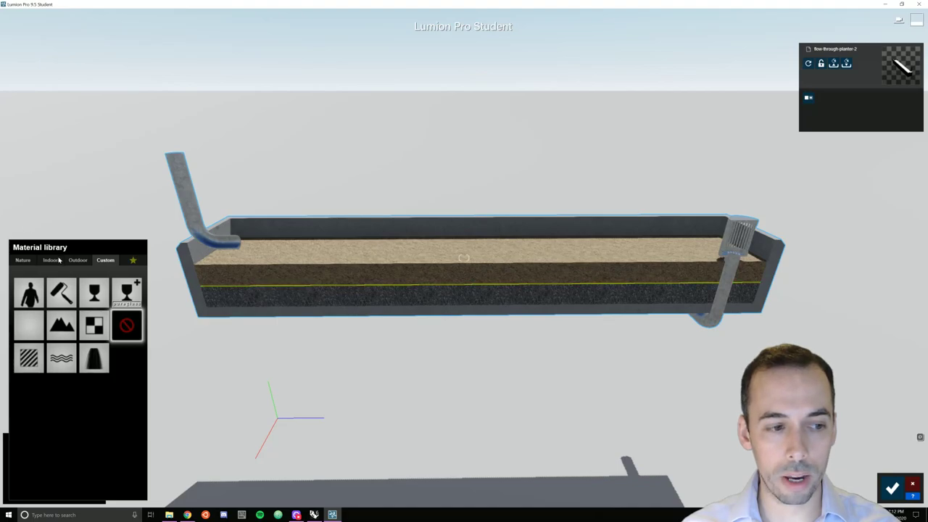
pyautogui.click(53, 261)
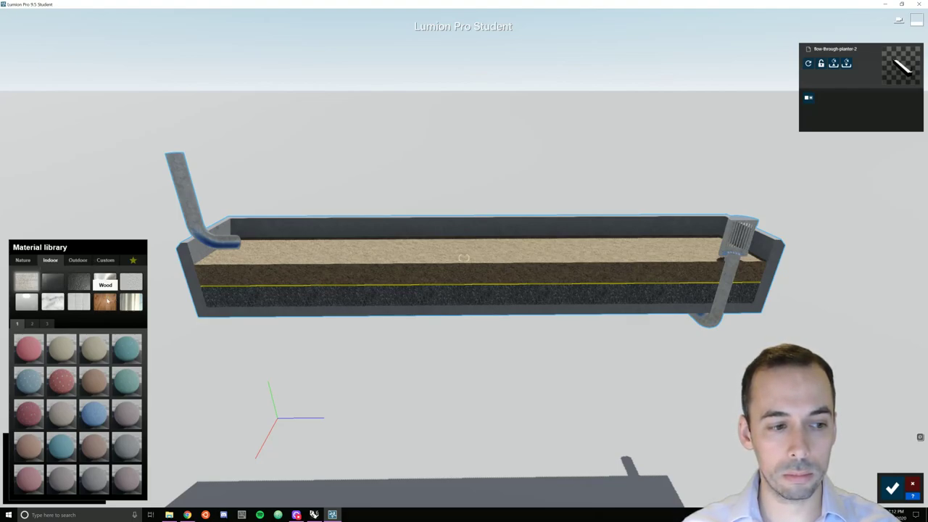
pyautogui.click(48, 324)
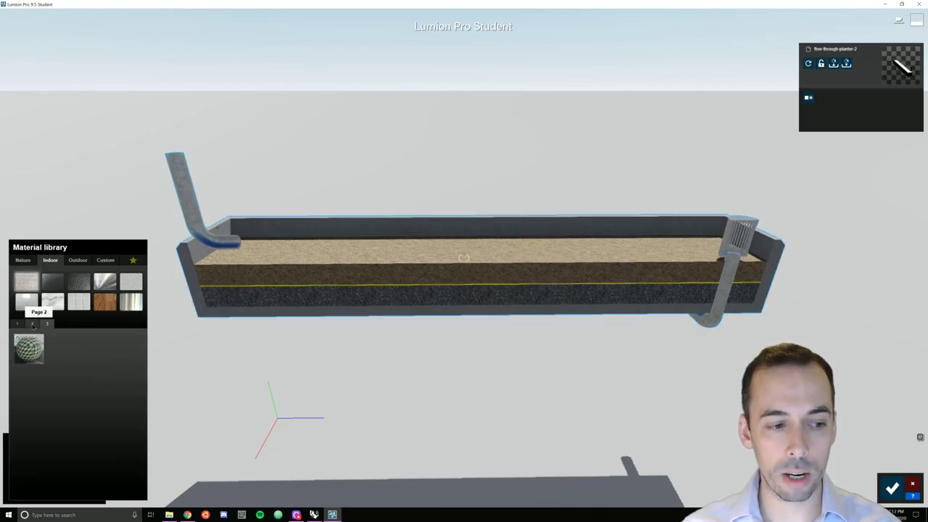
pyautogui.click(32, 324)
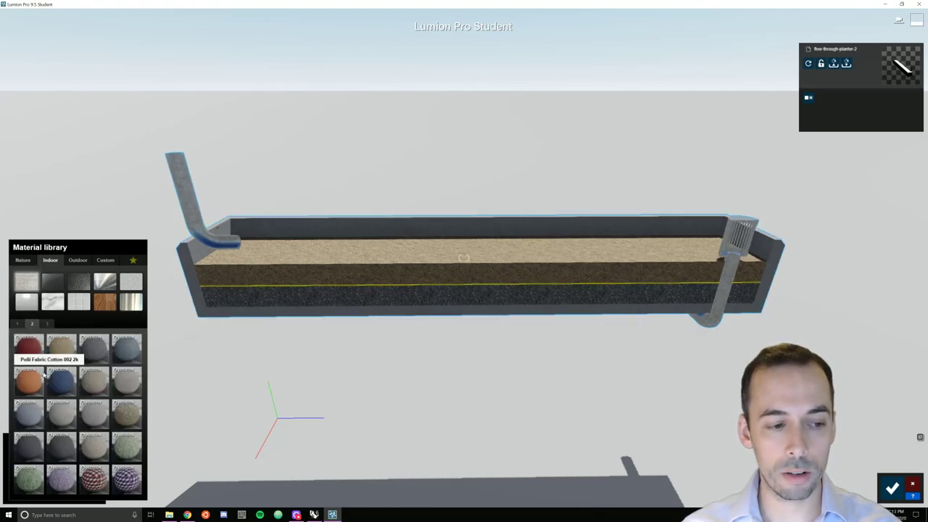
pyautogui.click(39, 445)
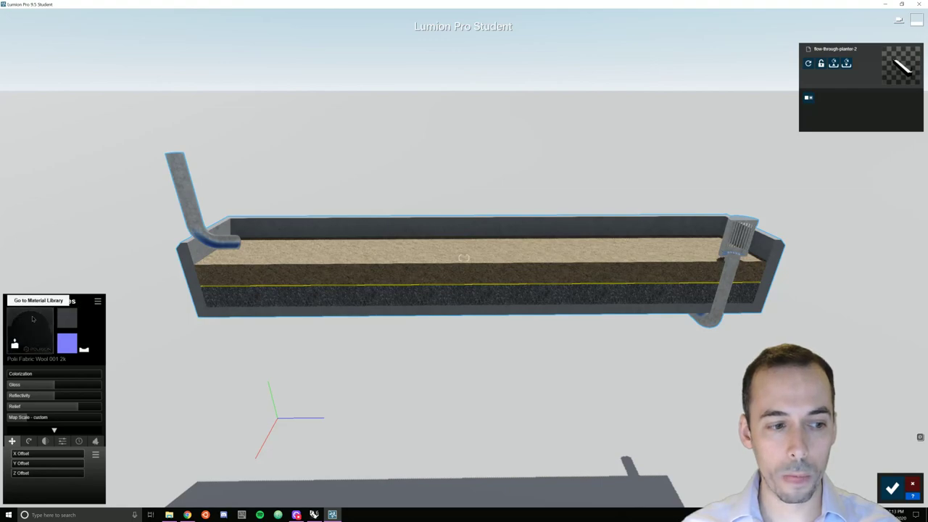
pyautogui.click(219, 276)
# - Apply a blue-grey ground gravel from the nature soil materials to the planter's bottom gravel layer and save the material changes
pyautogui.click(263, 298)
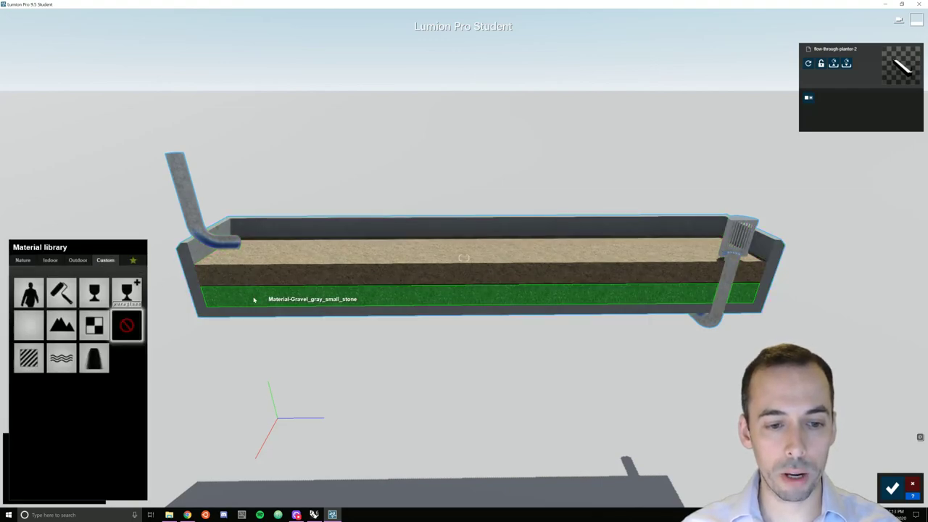
pyautogui.click(24, 261)
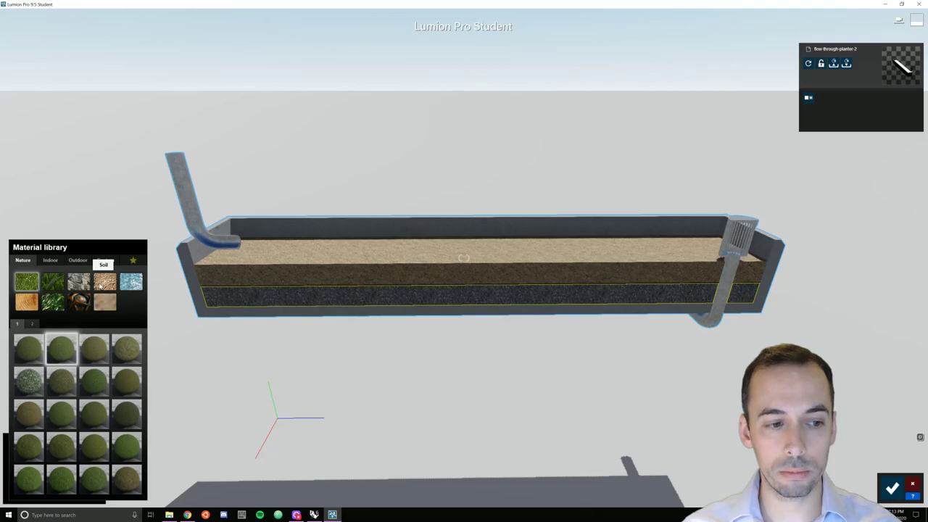
pyautogui.click(101, 285)
pyautogui.click(33, 325)
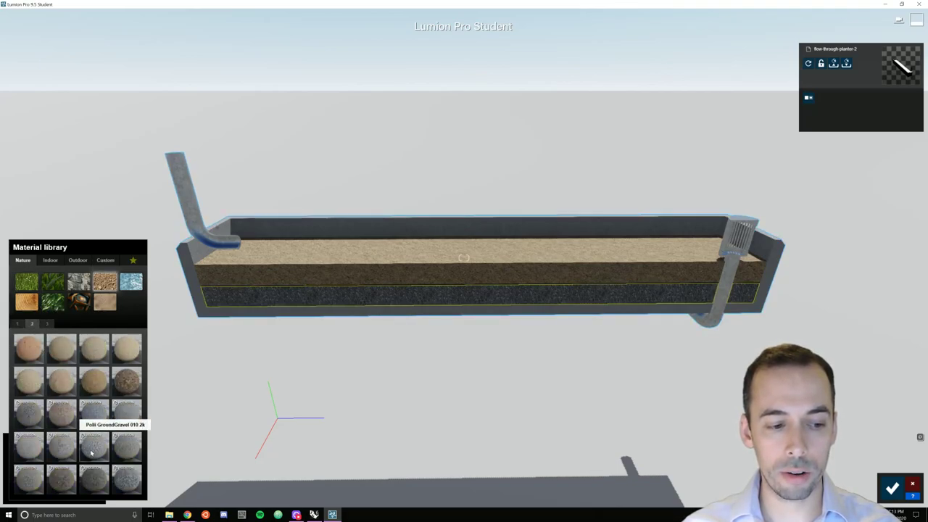
pyautogui.click(103, 413)
pyautogui.click(34, 415)
pyautogui.click(90, 419)
pyautogui.scroll(3, 447, 311)
pyautogui.scroll(2, 447, 312)
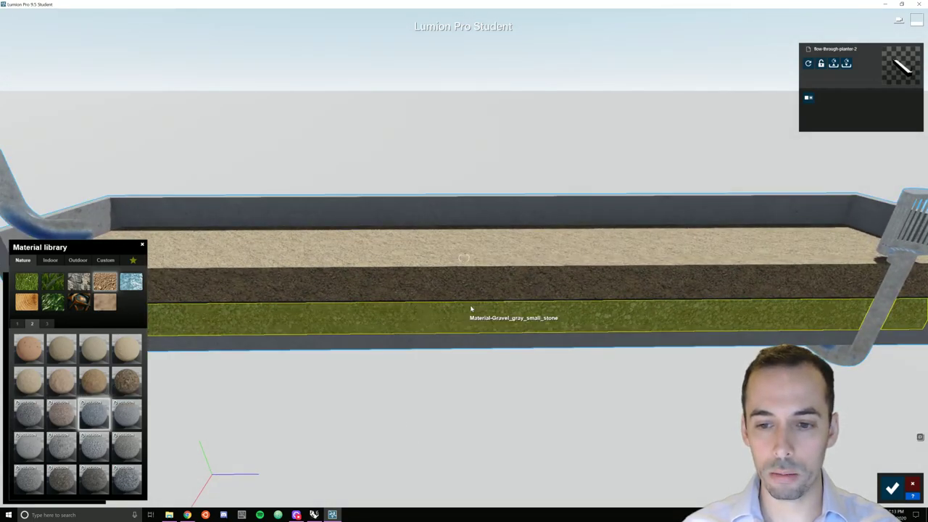
pyautogui.scroll(-3, 425, 347)
pyautogui.scroll(-1, 425, 347)
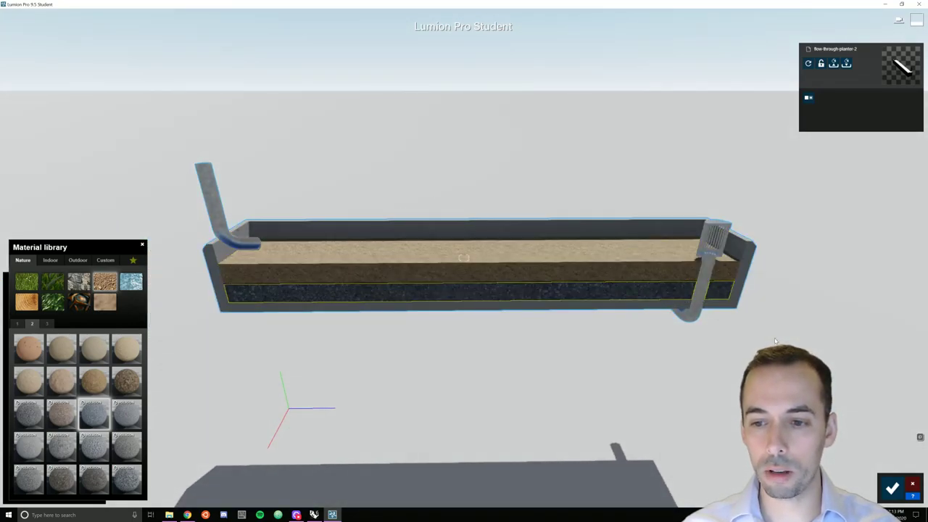
pyautogui.click(892, 490)
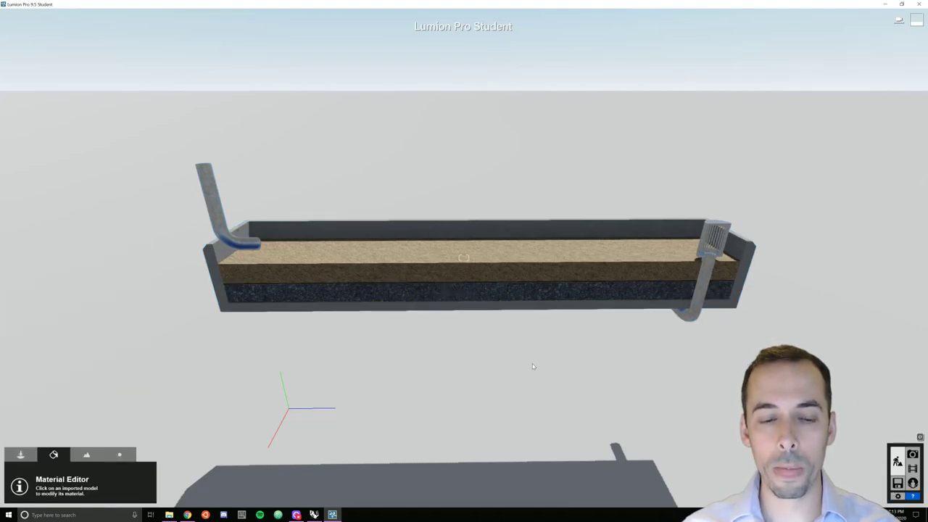
# - Set up placement of nature objects and frame the whole planter from above
pyautogui.scroll(3, 510, 252)
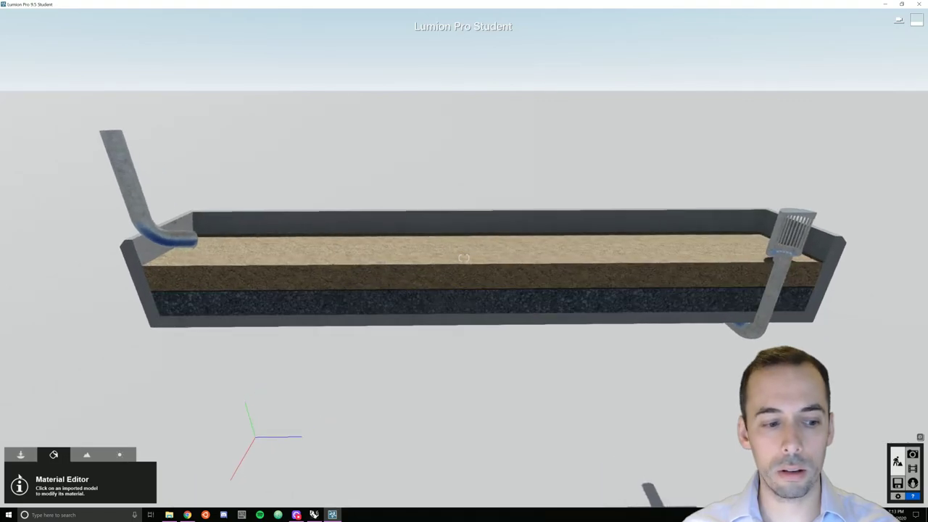
pyautogui.click(21, 457)
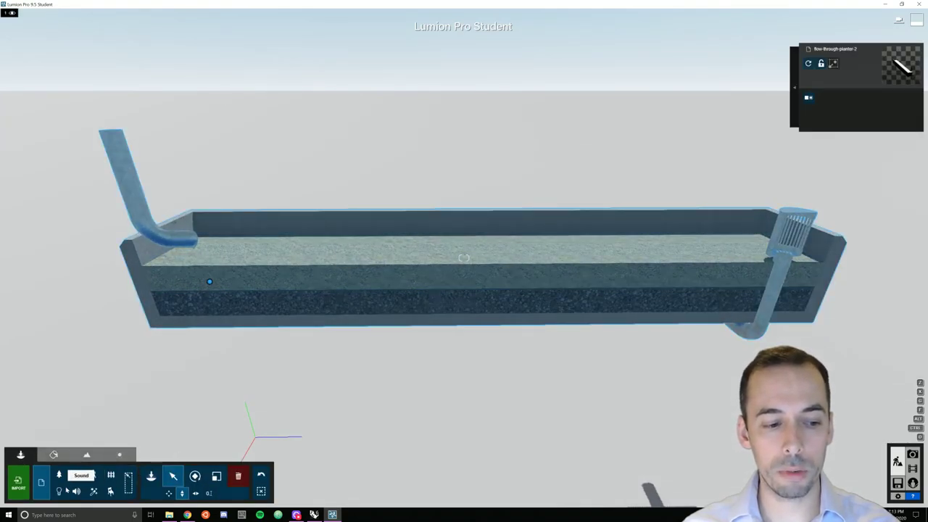
pyautogui.click(61, 475)
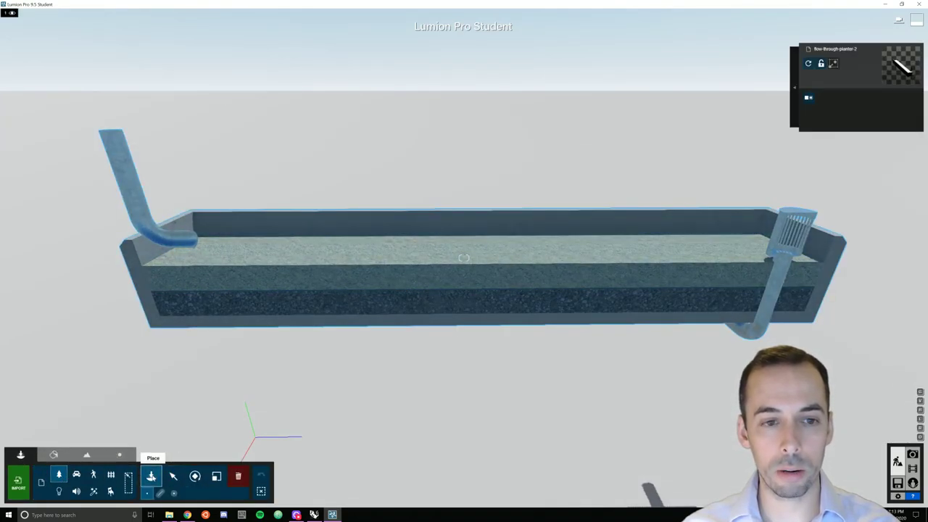
pyautogui.click(151, 476)
pyautogui.press('s')
pyautogui.moveTo(445, 254); pyautogui.dragTo(444, 304, button='right')
pyautogui.moveTo(443, 167)
pyautogui.mouseDown(button='right')
pyautogui.moveTo(443, 211)
pyautogui.moveTo(443, 170)
pyautogui.mouseUp(button='right')
pyautogui.press('w')
pyautogui.moveTo(443, 213); pyautogui.dragTo(449, 229, button='middle')
pyautogui.moveTo(448, 210); pyautogui.dragTo(463, 257, button='right')
pyautogui.press('w')
pyautogui.press('a')
pyautogui.press('d')
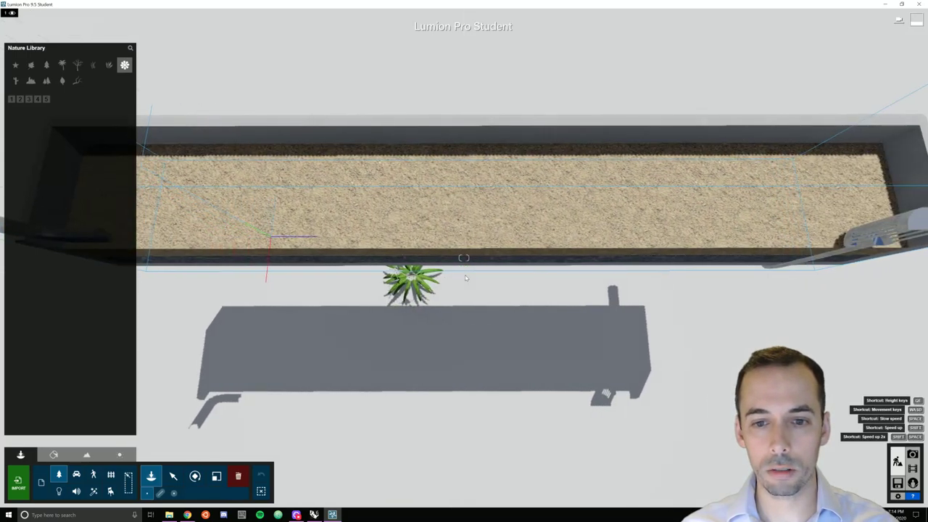
pyautogui.press('w')
pyautogui.press('s')
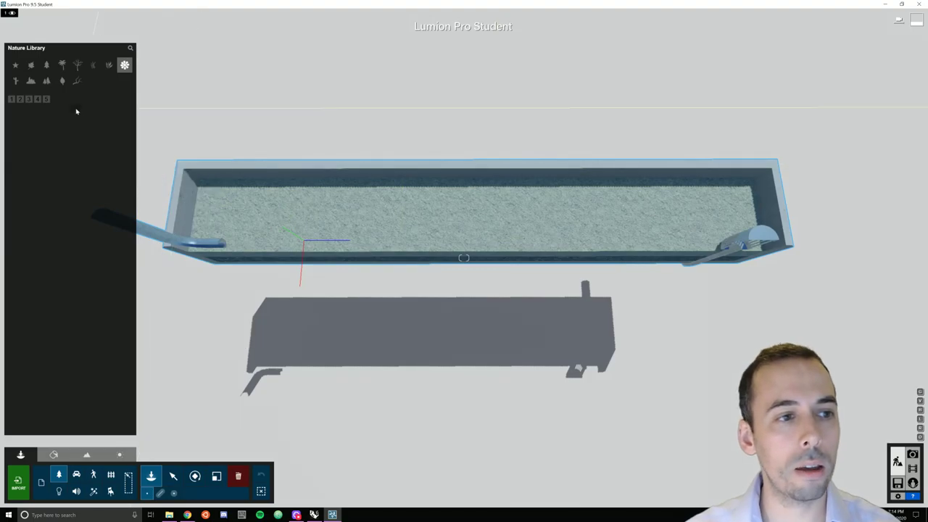
# - Choose a rounded grey rock from the nature library's rocks and place it on the soil at the downspout outlet
pyautogui.click(31, 81)
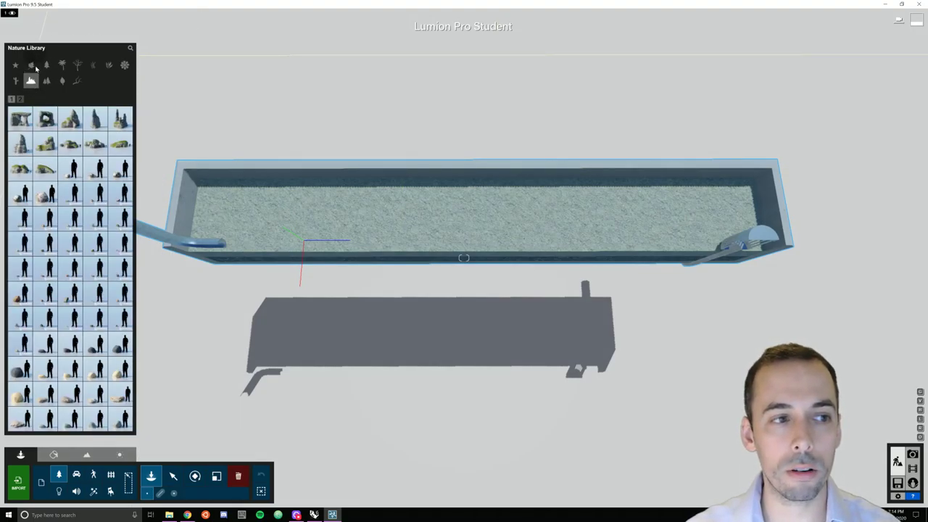
pyautogui.click(22, 99)
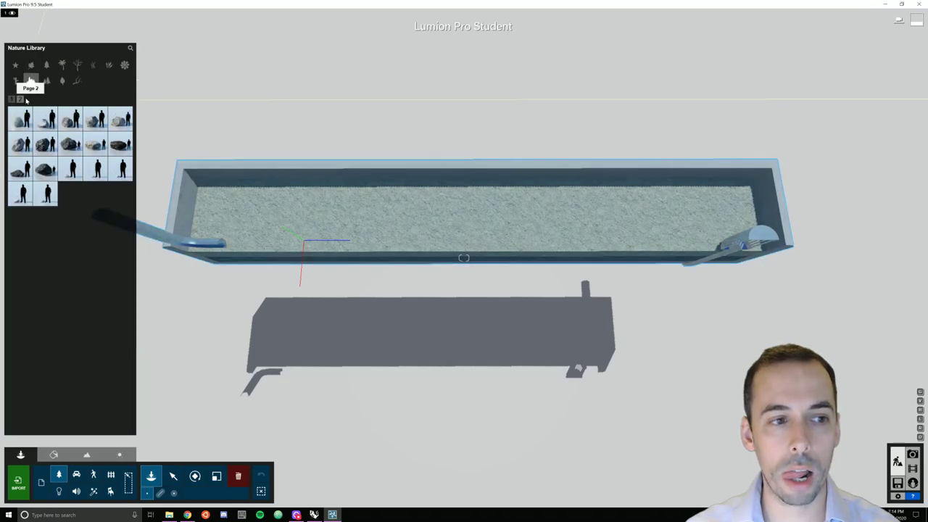
pyautogui.click(97, 170)
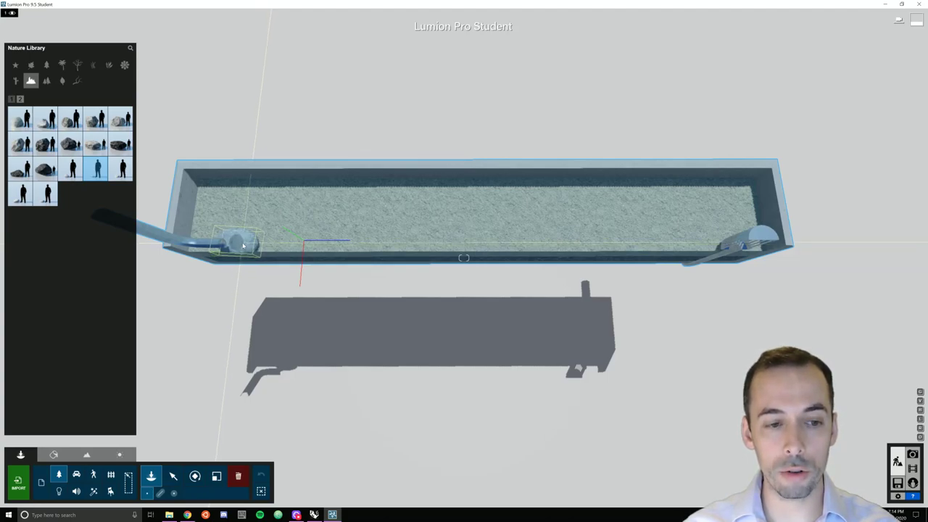
pyautogui.click(243, 245)
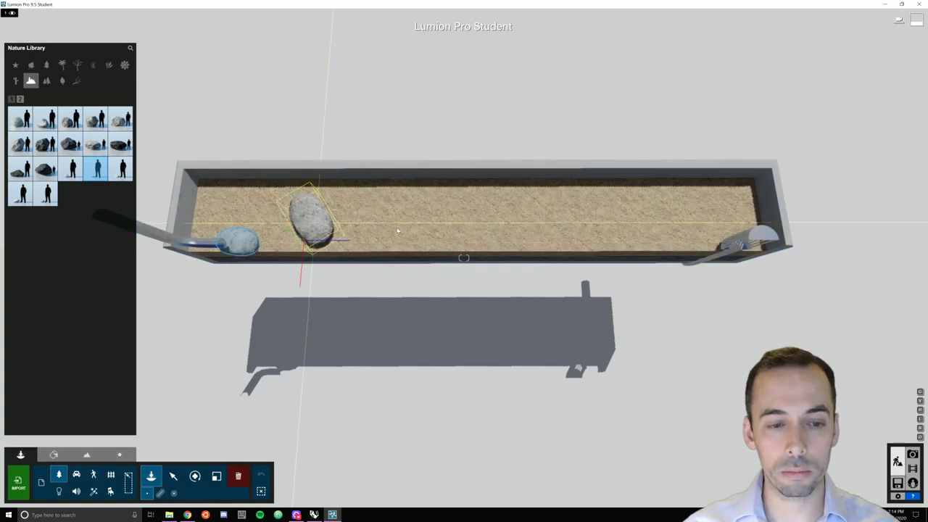
# - Place four scaled-down copies of the rounded rock in a cluster around the overflow drain
pyautogui.press('l')
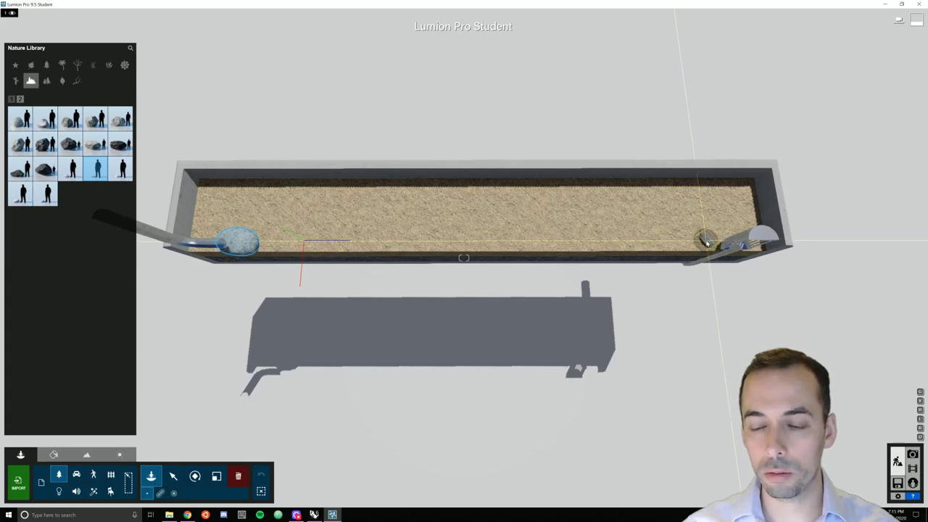
pyautogui.click(709, 243)
pyautogui.press('l')
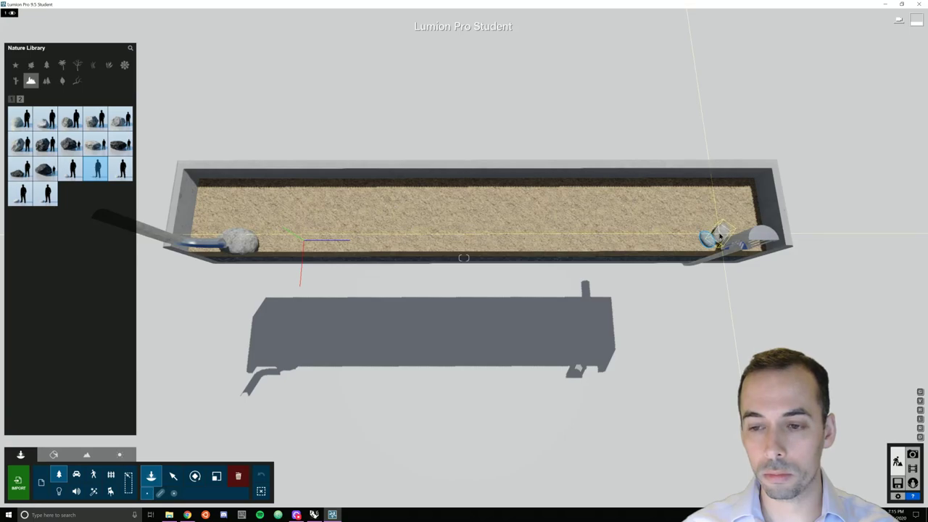
pyautogui.click(720, 235)
pyautogui.press('l')
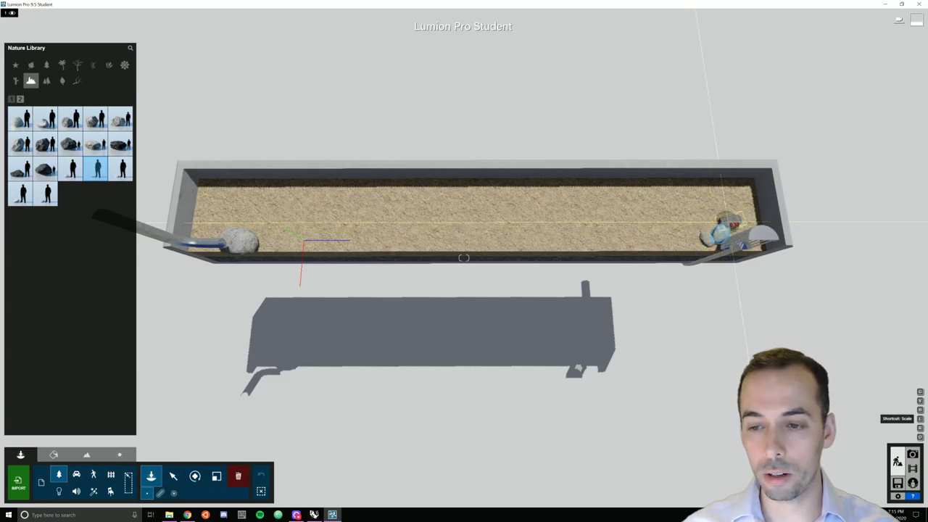
pyautogui.click(736, 233)
pyautogui.press('l')
pyautogui.click(764, 246)
pyautogui.moveTo(763, 246); pyautogui.dragTo(411, 244, button='middle')
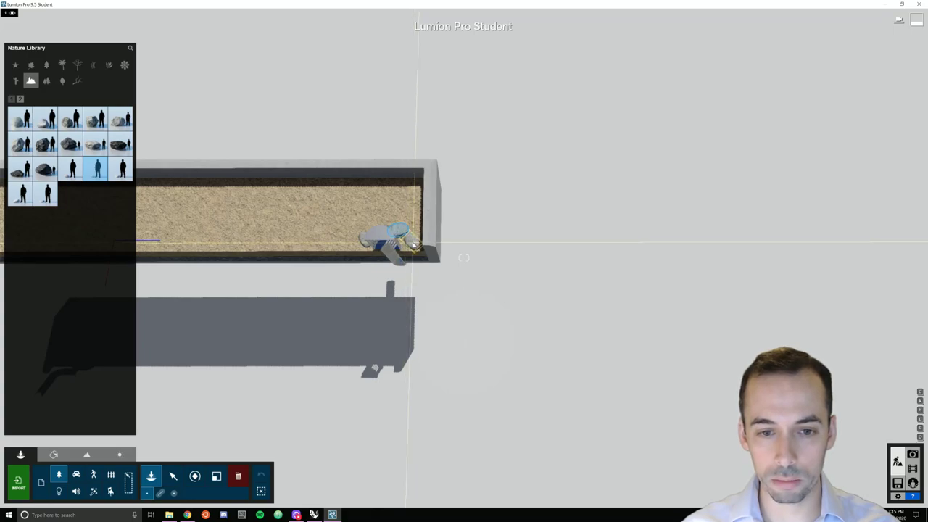
pyautogui.press('a')
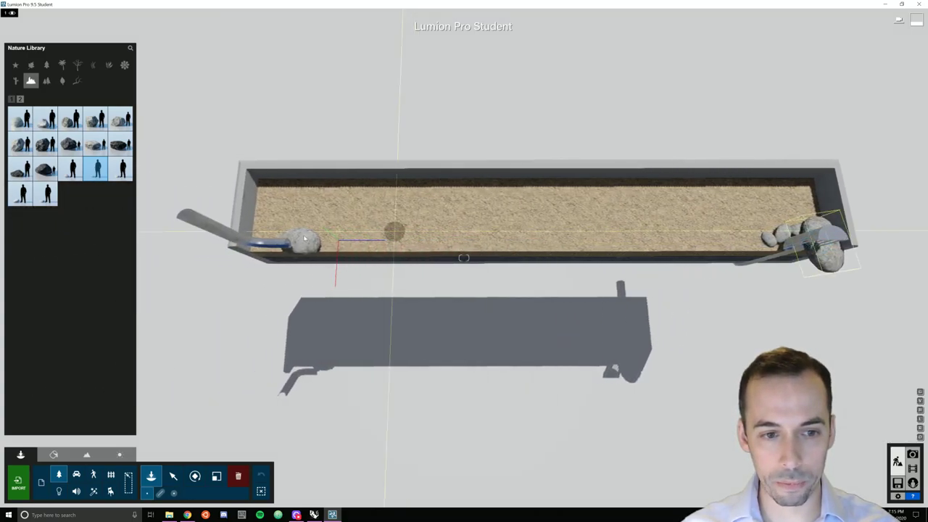
# - Place five small rocks of varied sizes in a loose row along the soil's front edge, between the downspout and mid-planter
pyautogui.press('l')
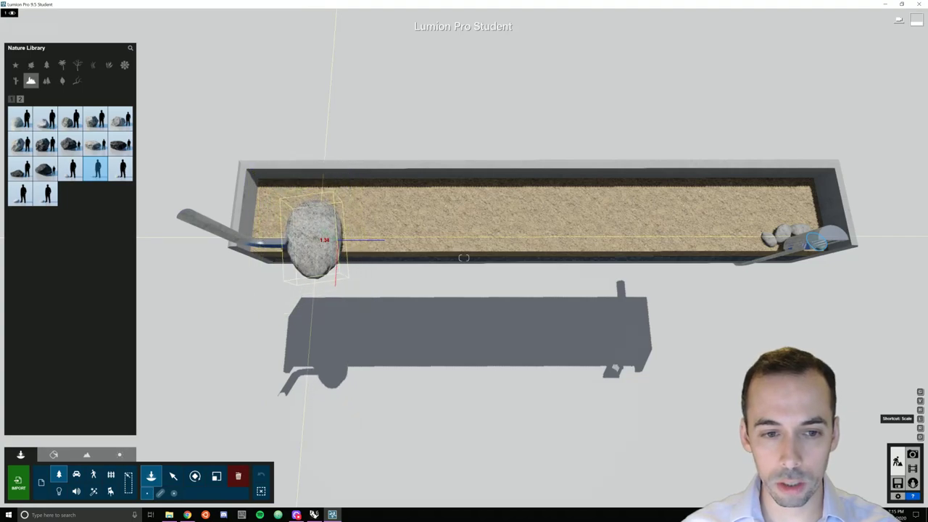
pyautogui.click(319, 239)
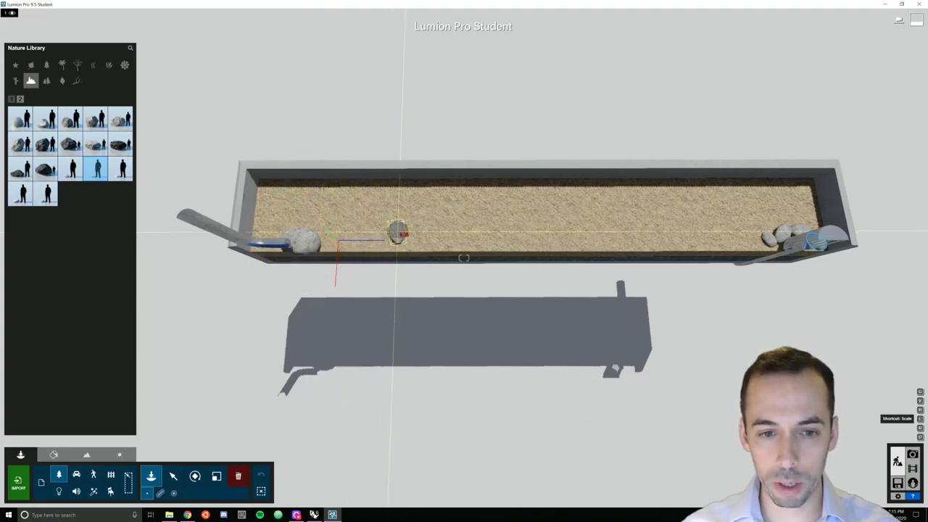
pyautogui.press('l')
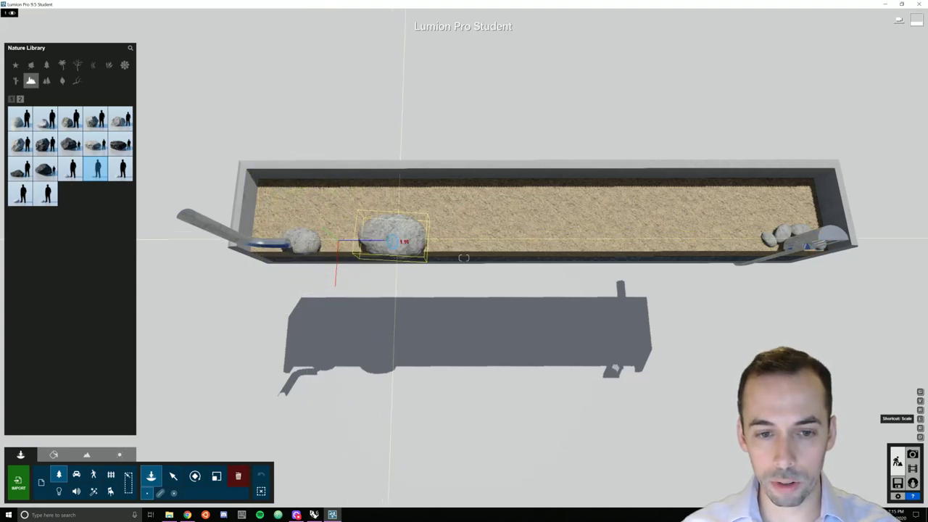
pyautogui.press('l')
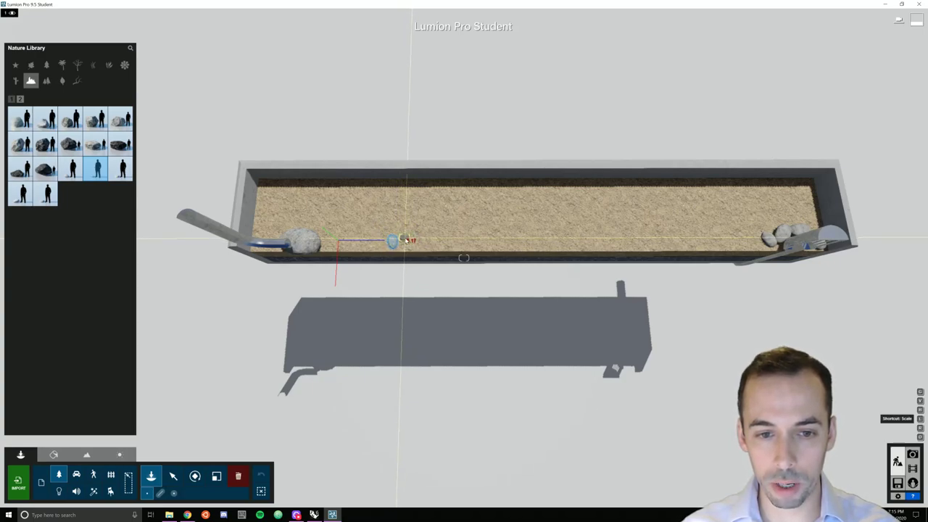
pyautogui.press('l')
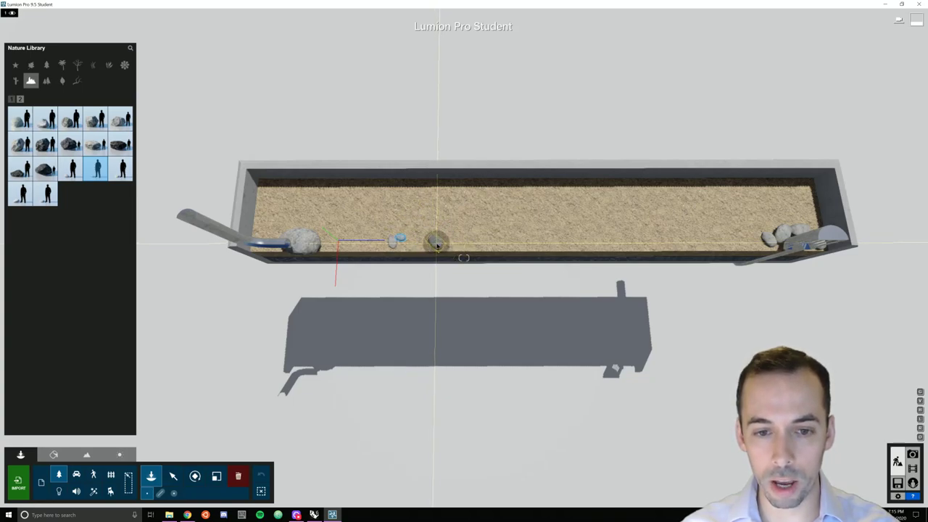
pyautogui.press('l')
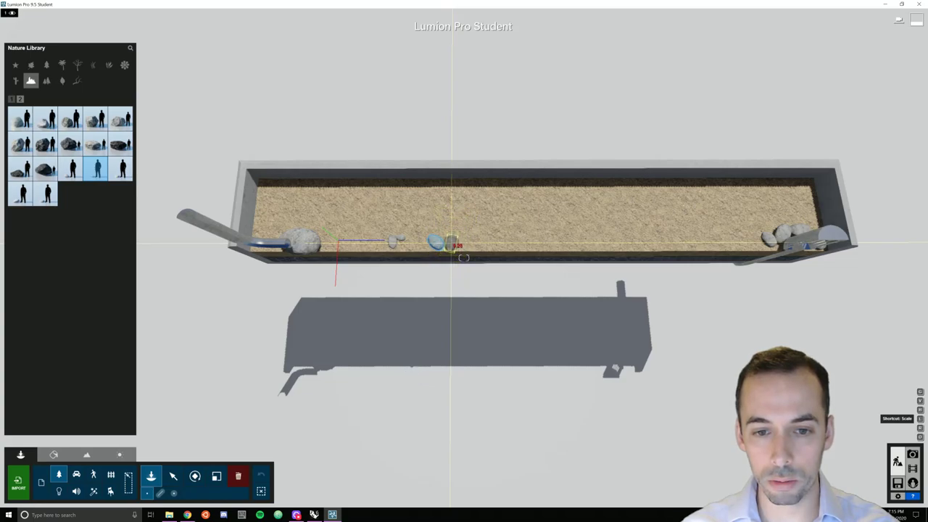
pyautogui.press('l')
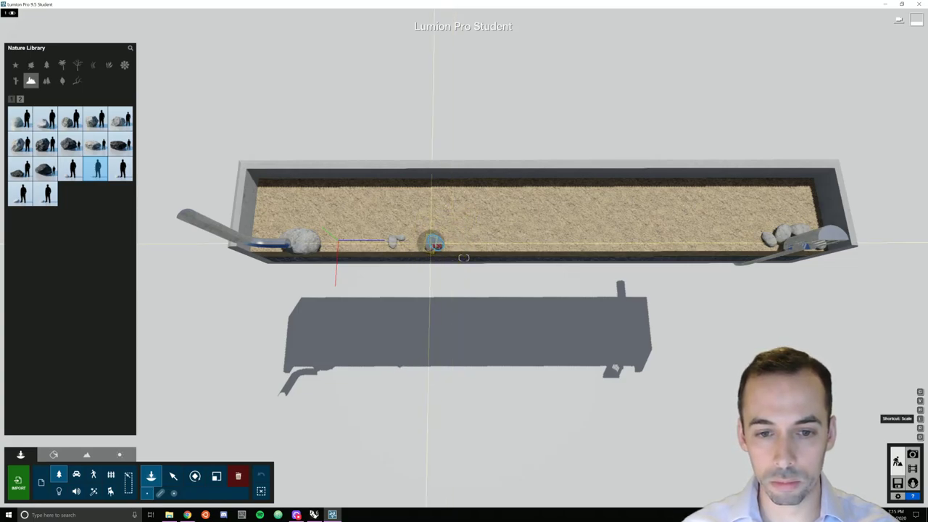
pyautogui.click(443, 242)
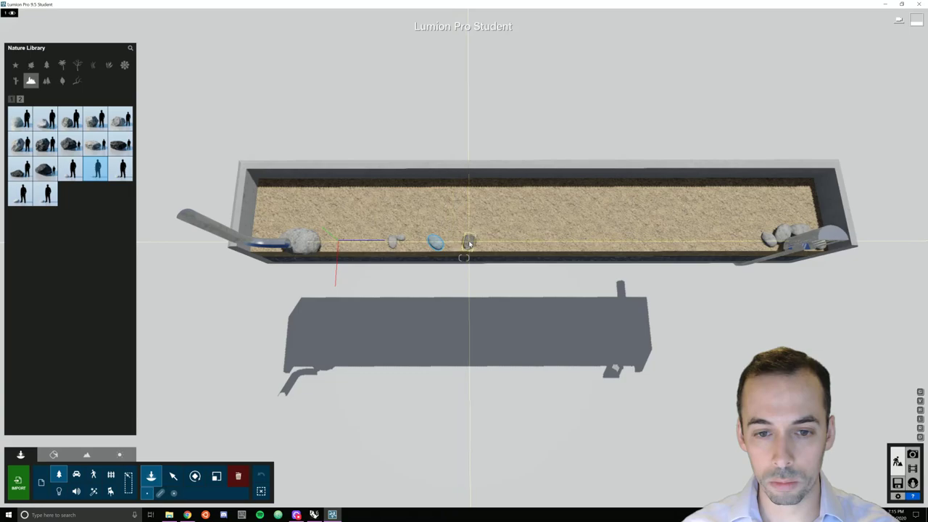
pyautogui.press('l')
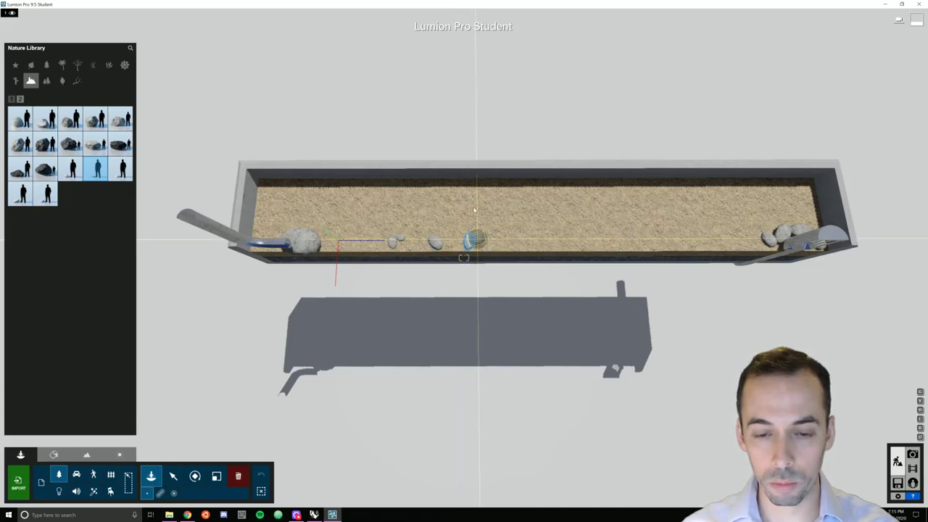
# - Switch to a different rock model, scale it down and place it behind the large rock at the downspout outlet
pyautogui.click(77, 174)
pyautogui.press('l')
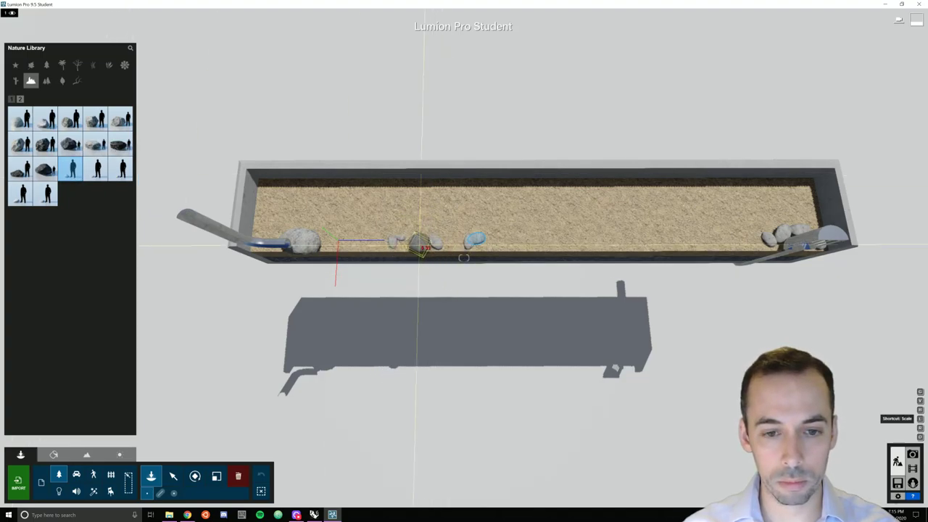
pyautogui.click(435, 242)
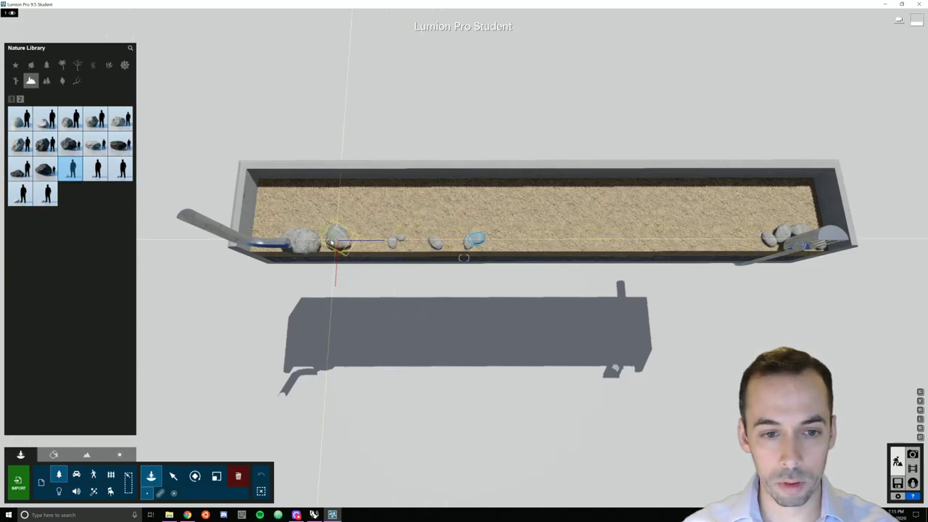
pyautogui.click(325, 229)
# - Add two more scaled rocks of the second model to the cluster at the overflow drain
pyautogui.press('l')
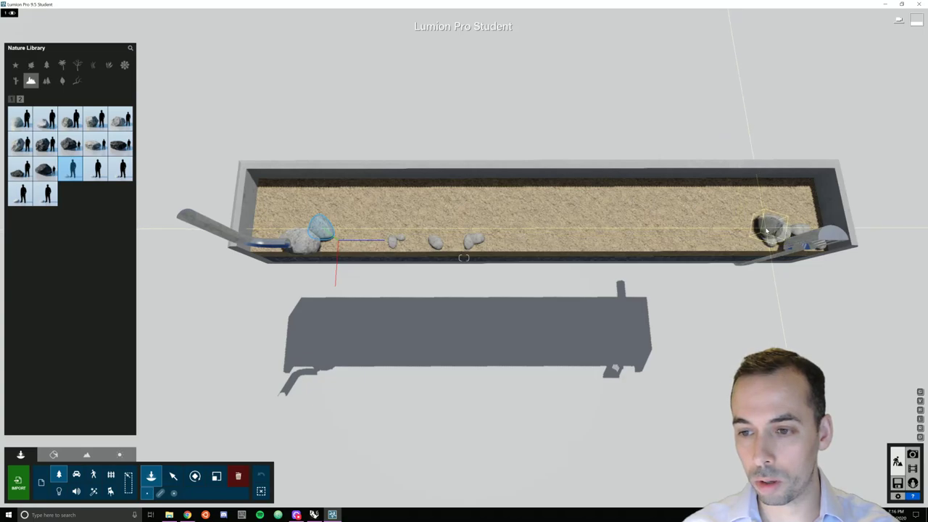
pyautogui.click(766, 230)
pyautogui.press('l')
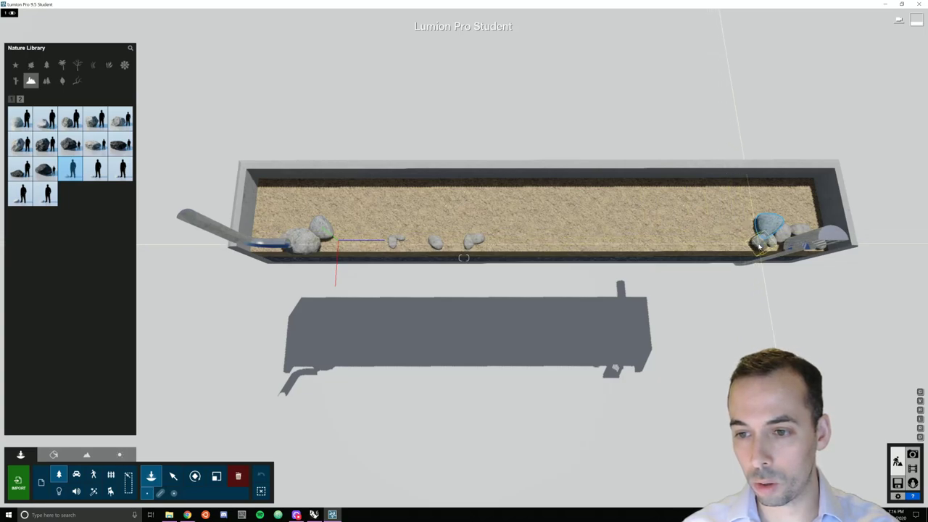
pyautogui.click(782, 226)
# - Scale down and rotate a copy of the second rock model and place it beside the first small stone in the front row
pyautogui.press('l')
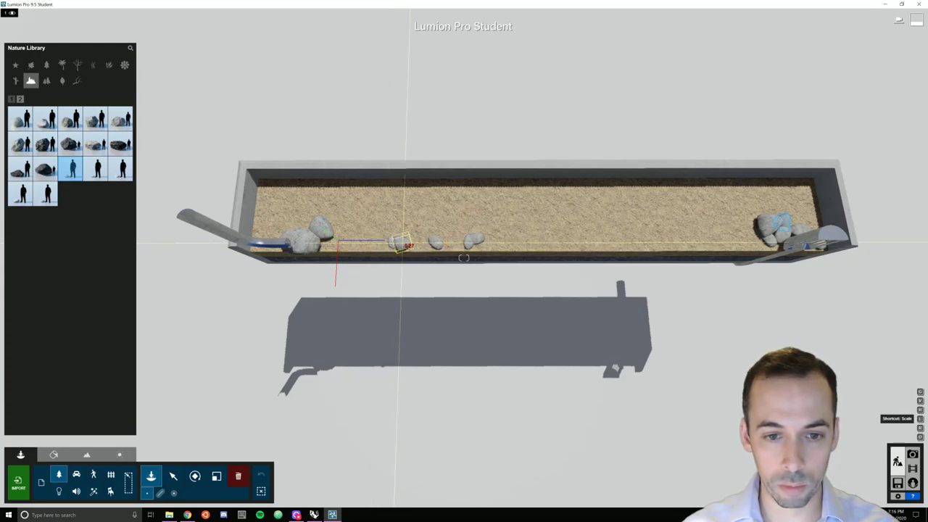
pyautogui.press('r')
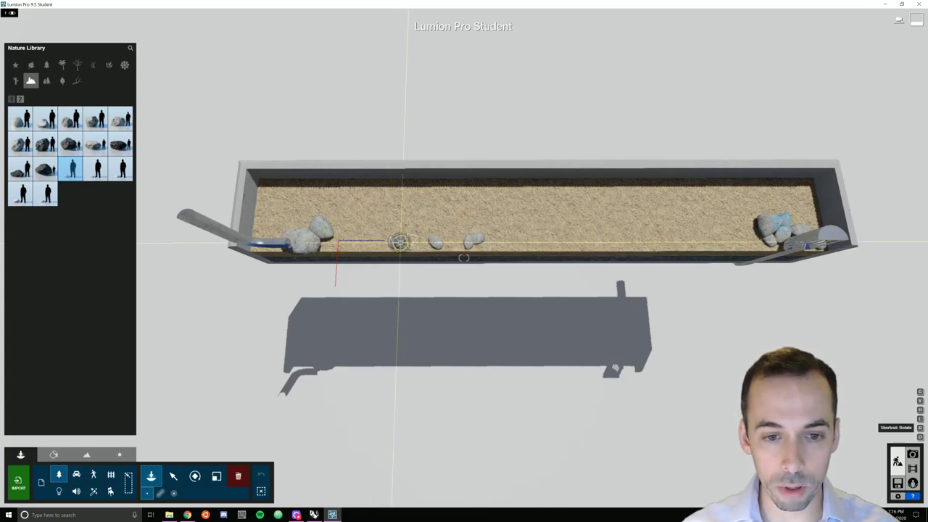
pyautogui.moveTo(398, 242); pyautogui.dragTo(404, 246)
pyautogui.click(403, 247)
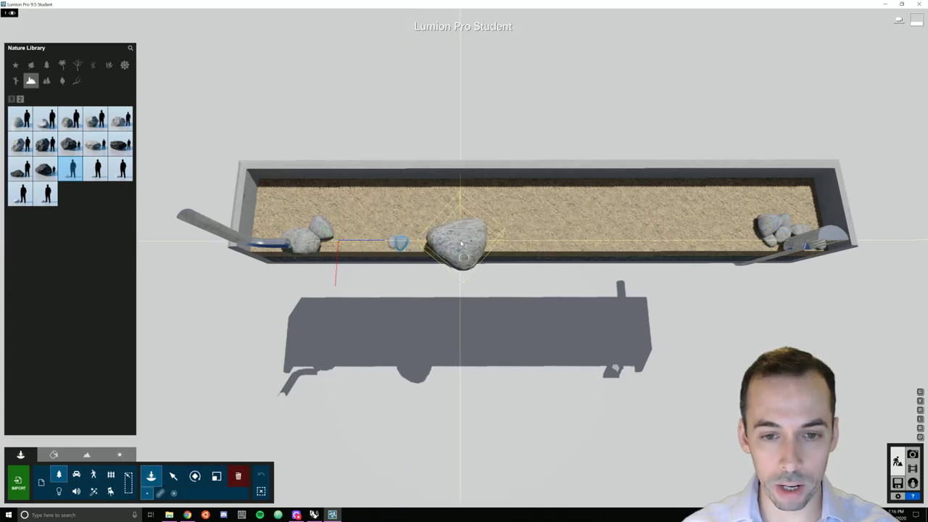
# - Place two more scaled-down copies among the mid-planter stones and one behind the downspout outlet
pyautogui.press('l')
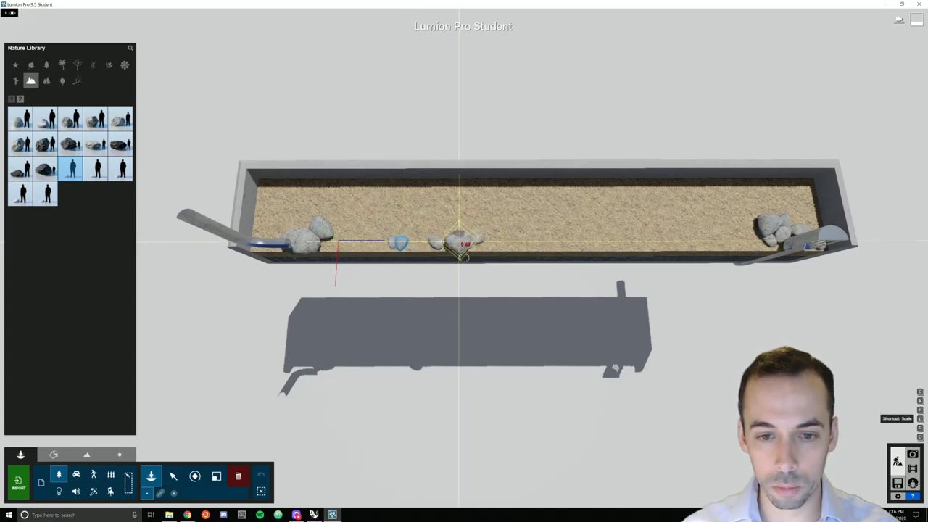
pyautogui.click(461, 237)
pyautogui.moveTo(413, 244); pyautogui.dragTo(421, 209)
pyautogui.press('l')
pyautogui.moveTo(498, 250); pyautogui.dragTo(275, 245)
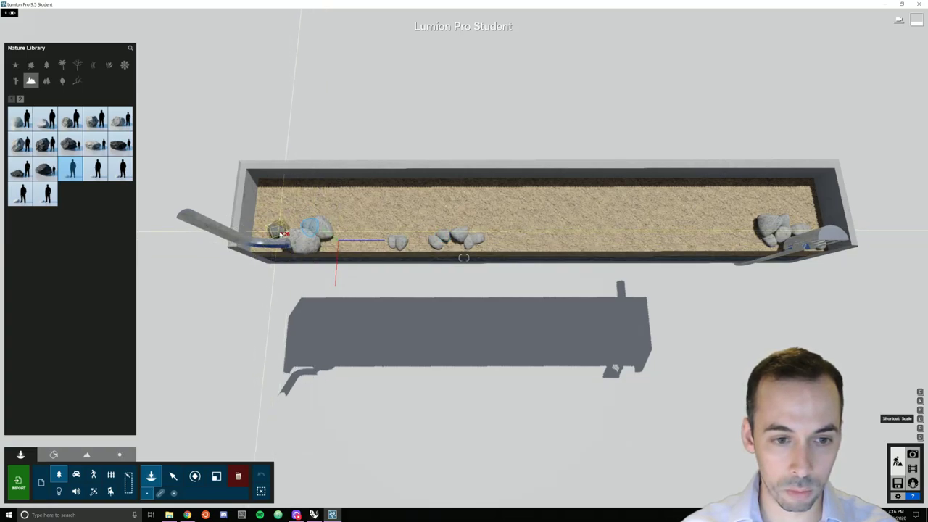
pyautogui.moveTo(281, 234); pyautogui.dragTo(281, 233)
# - Switch to a rounder grey stone model and place two scaled-down copies in the mid-planter group and two beside the downspout rocks
pyautogui.moveTo(100, 182)
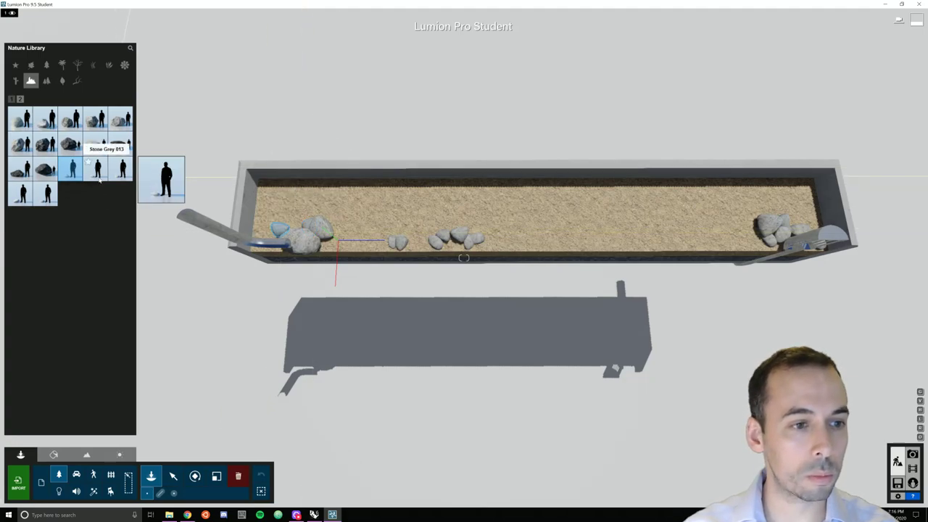
pyautogui.click(120, 168)
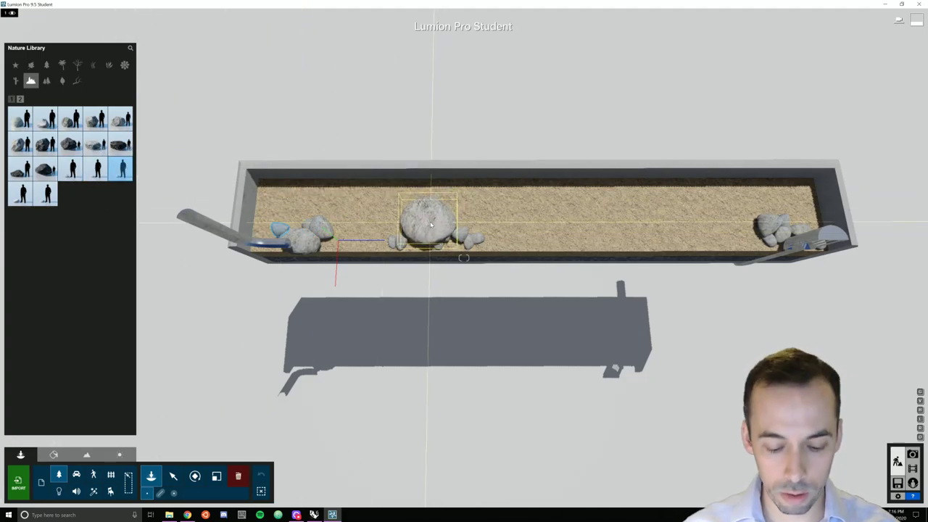
pyautogui.press('l')
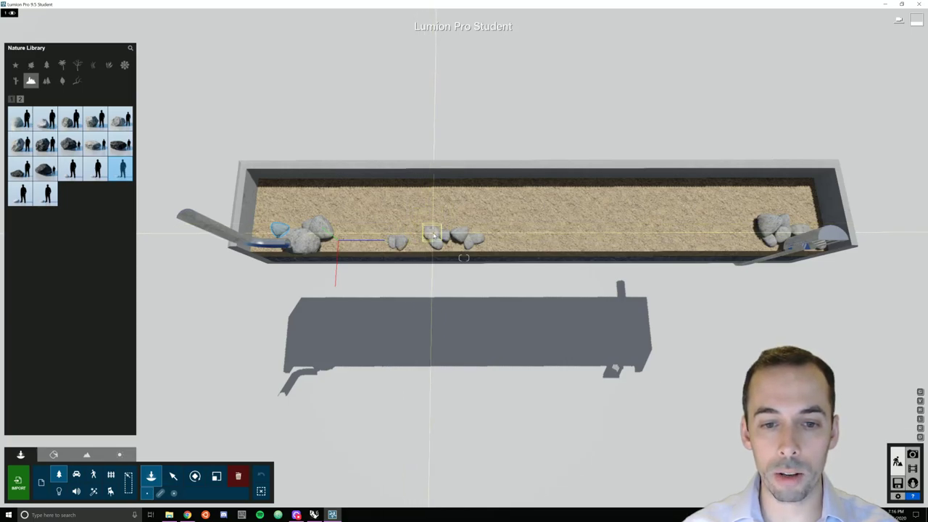
pyautogui.press('l')
pyautogui.click(464, 258)
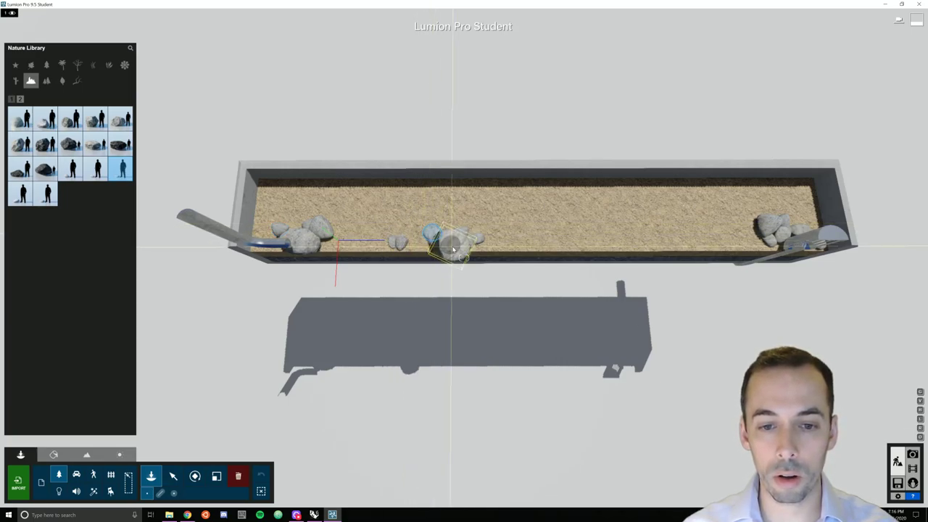
pyautogui.click(458, 250)
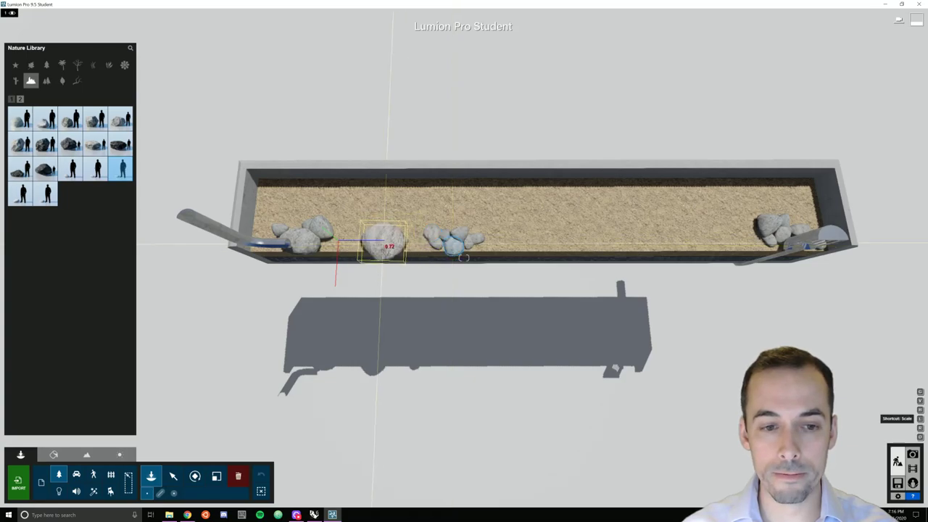
pyautogui.click(384, 244)
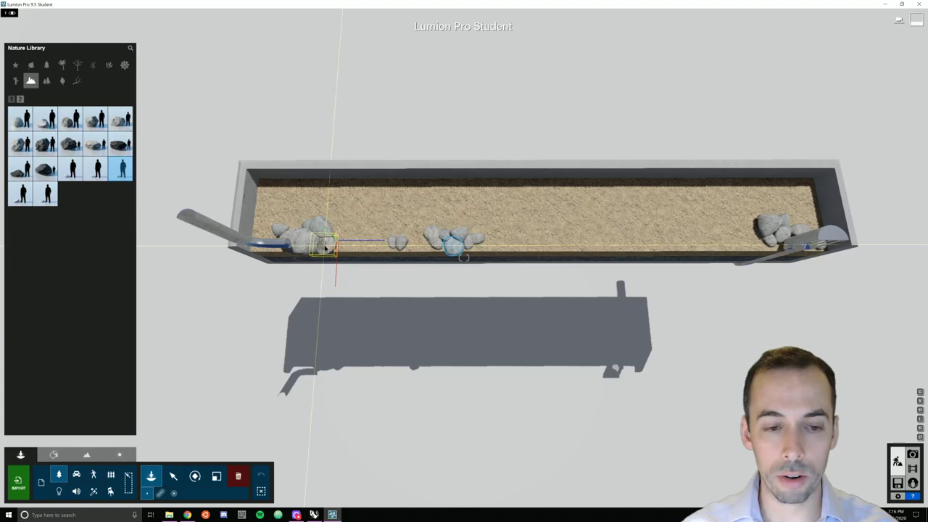
pyautogui.click(325, 248)
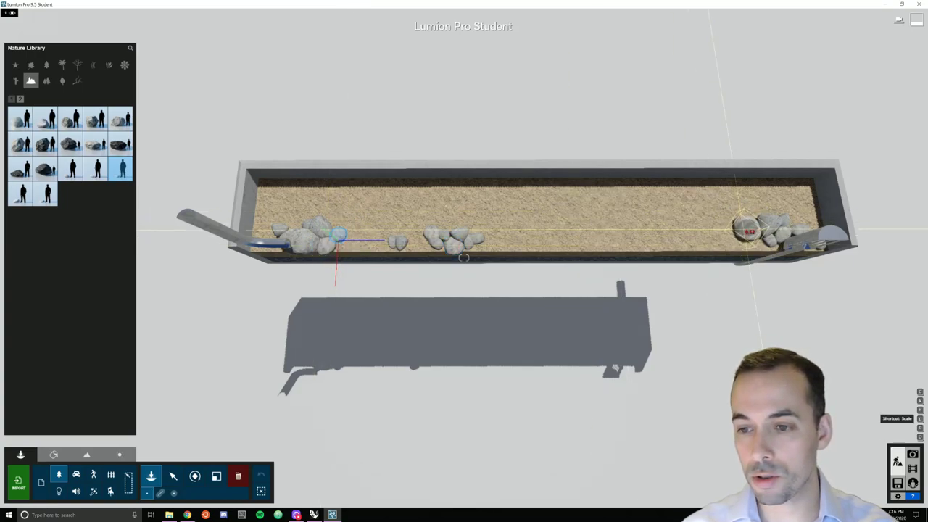
# - Add scaled-down copies of the rounder stone along the inner edge of the rock cluster at the overflow drain
pyautogui.click(745, 230)
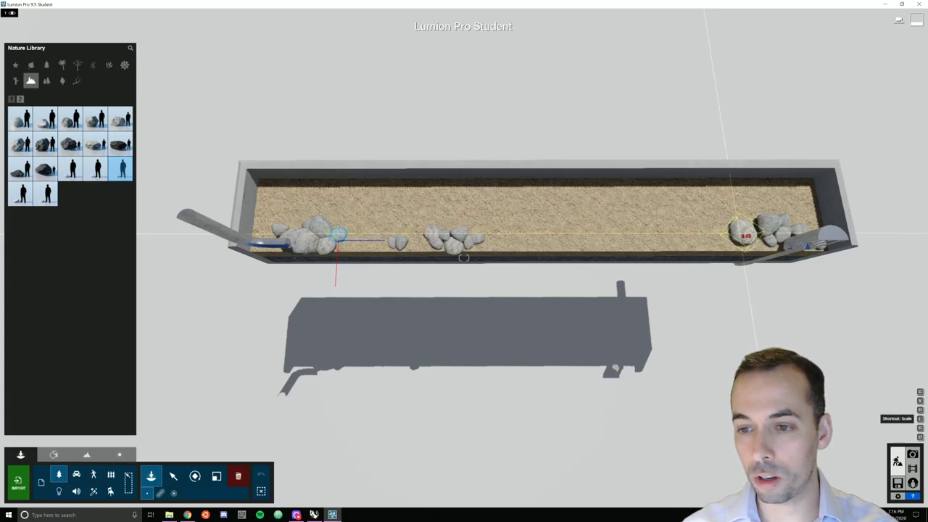
pyautogui.click(750, 233)
pyautogui.press('l')
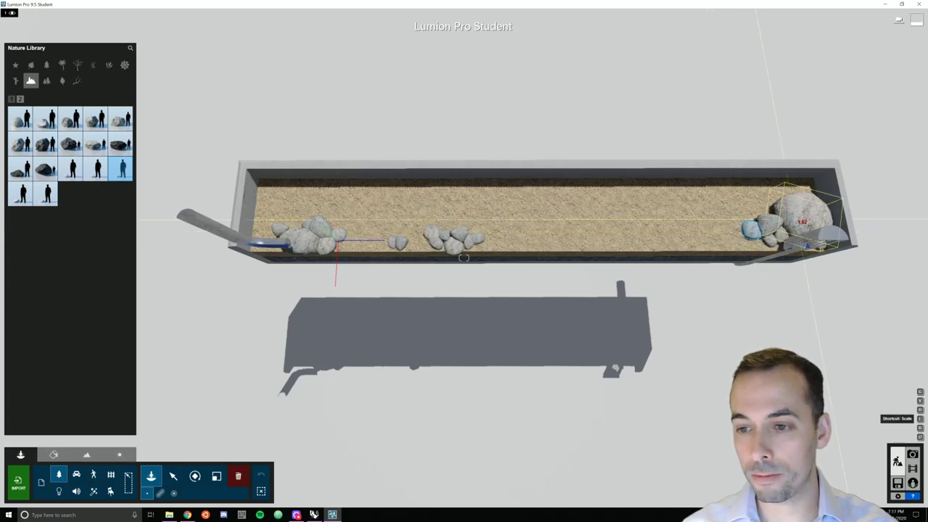
pyautogui.click(762, 244)
# - Place two more scaled copies of the rounder stone in the front row between the downspout rocks and the mid-planter group
pyautogui.press('l')
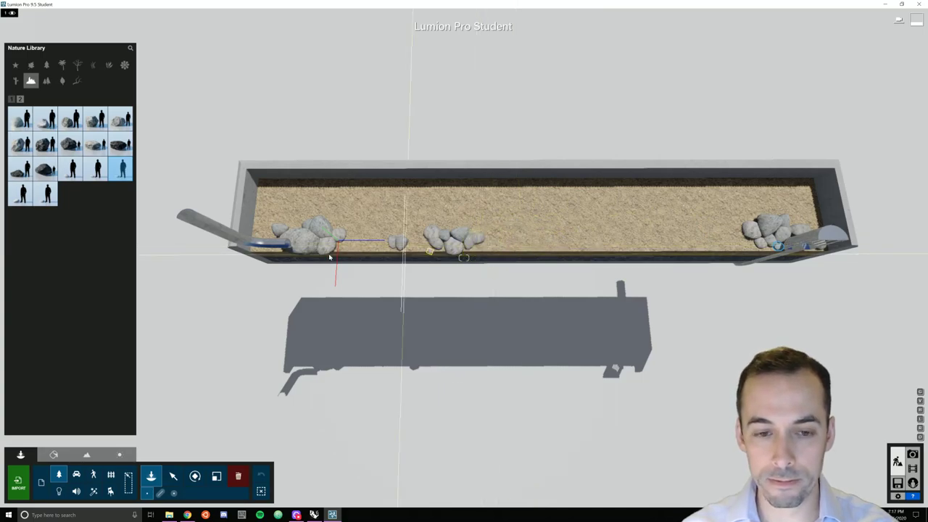
pyautogui.click(395, 234)
pyautogui.press('l')
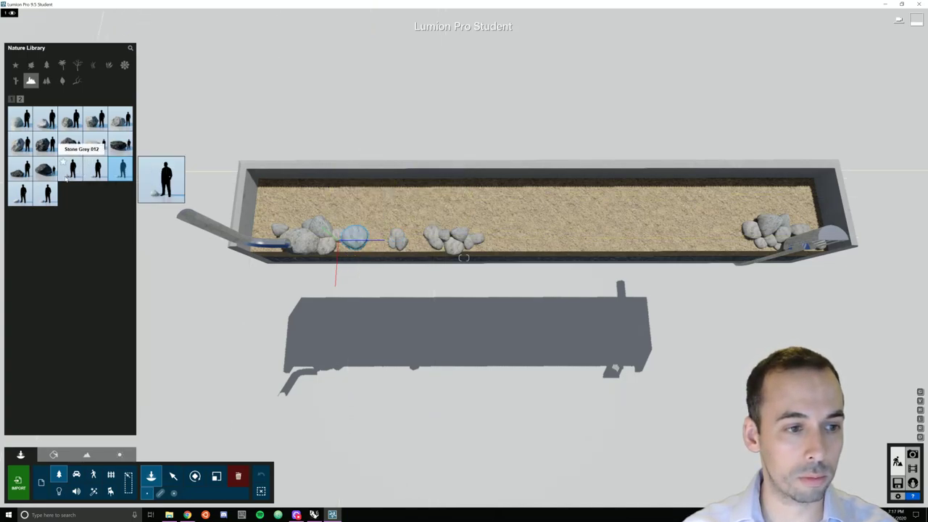
# - Switch to an elongated stone model and place scaled-down copies around the round stone next to the downspout rocks
pyautogui.click(47, 193)
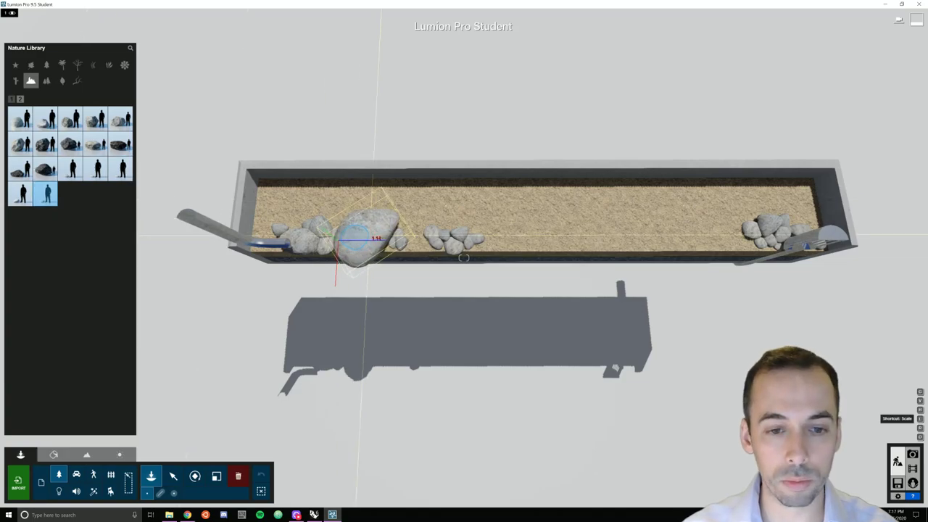
pyautogui.click(370, 244)
pyautogui.press('l')
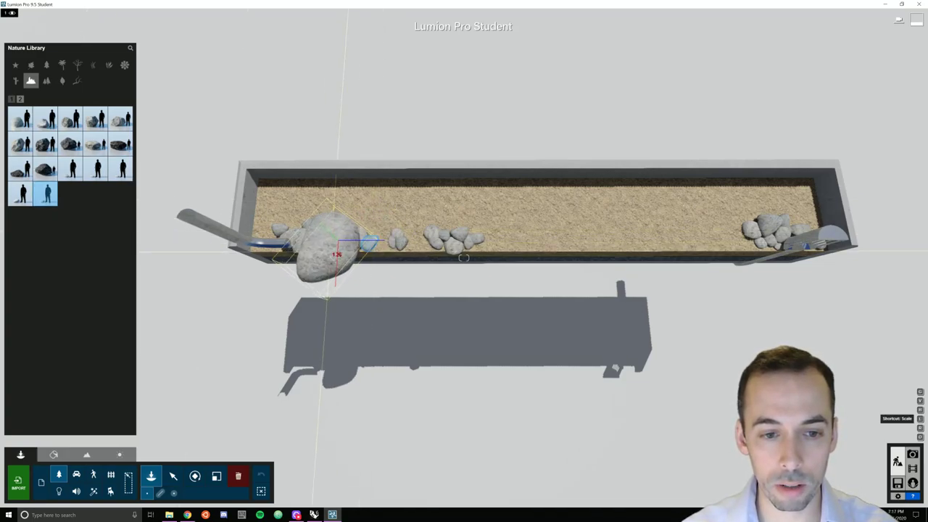
pyautogui.click(327, 248)
pyautogui.press('l')
pyautogui.click(341, 249)
pyautogui.press('l')
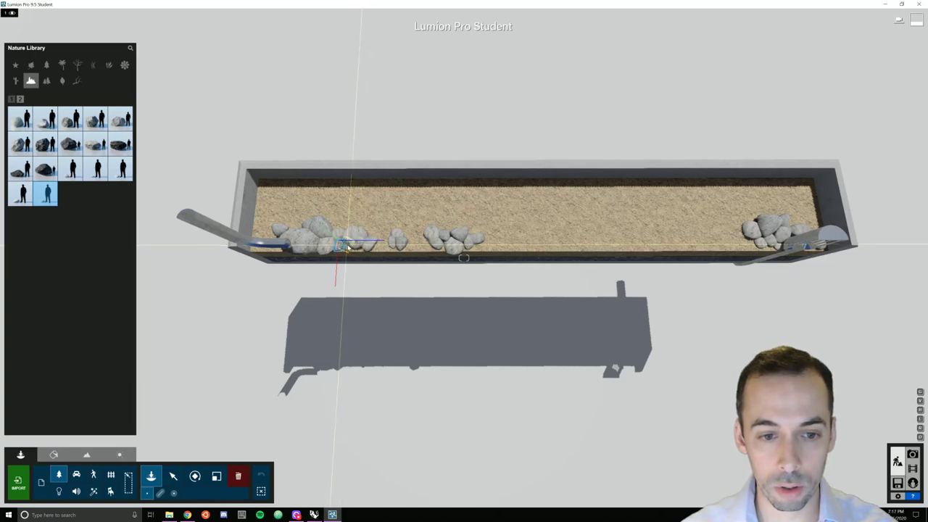
# - Fill the remaining gaps in the front row with small elongated stones and add one at the drain cluster's inner edge
pyautogui.press('l')
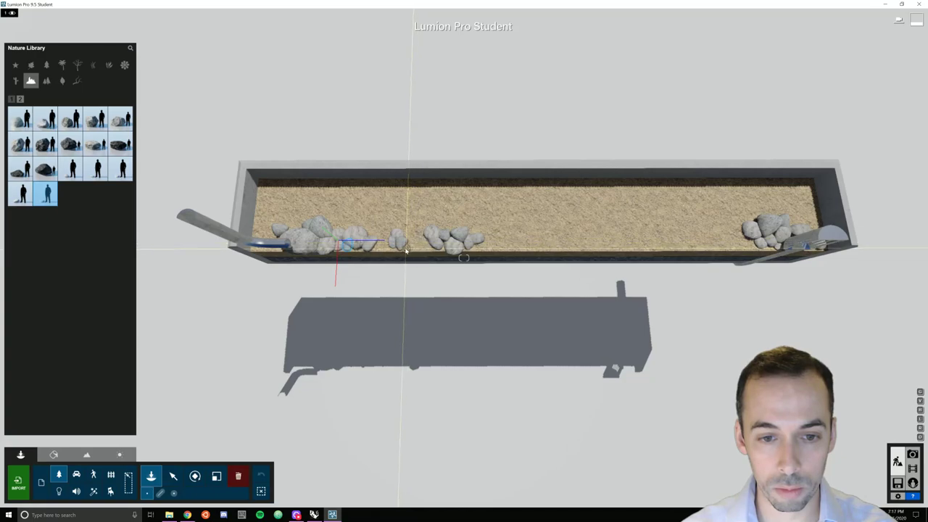
pyautogui.click(406, 247)
pyautogui.press('l')
pyautogui.moveTo(465, 259); pyautogui.dragTo(463, 257)
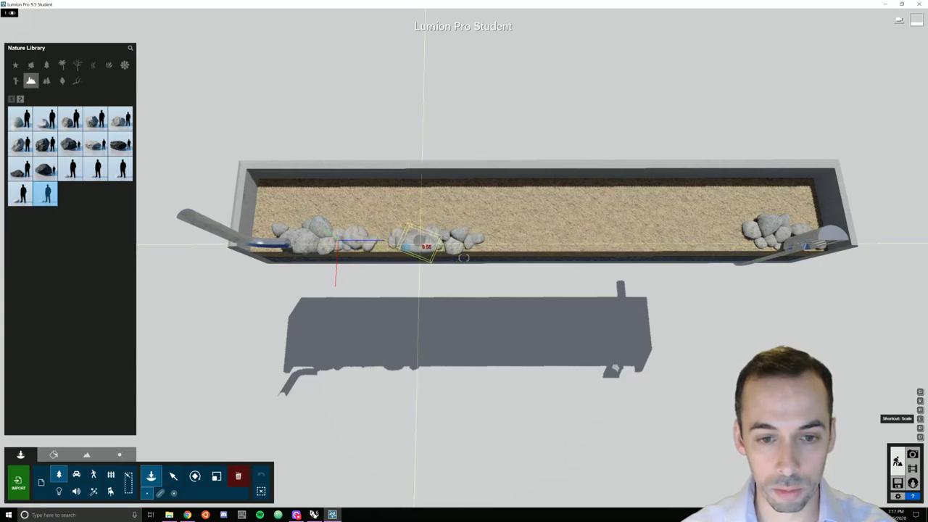
pyautogui.click(419, 245)
pyautogui.press('l')
# - Extend the row past mid-planter with one scaled elongated stone, plus two scaled copies of a different stone model
pyautogui.moveTo(395, 238); pyautogui.dragTo(549, 238)
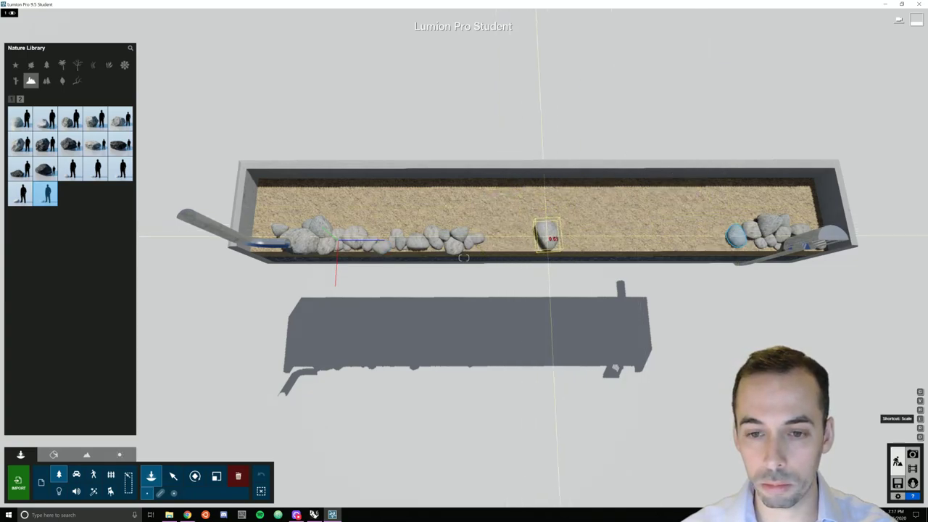
pyautogui.click(502, 239)
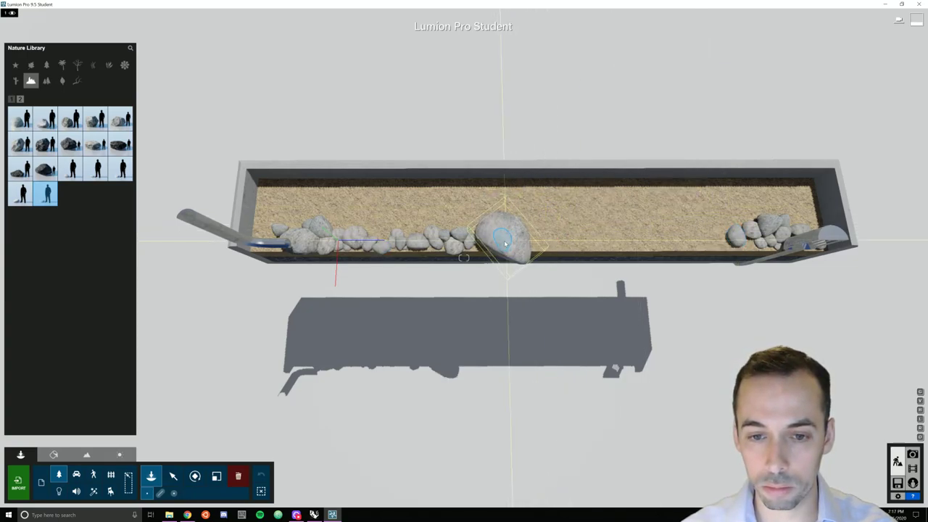
pyautogui.click(20, 194)
pyautogui.press('l')
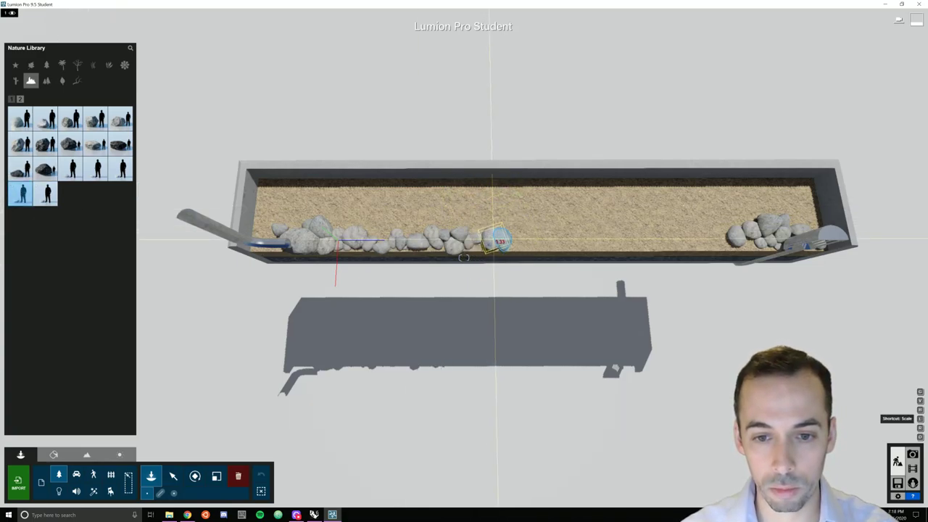
pyautogui.click(486, 236)
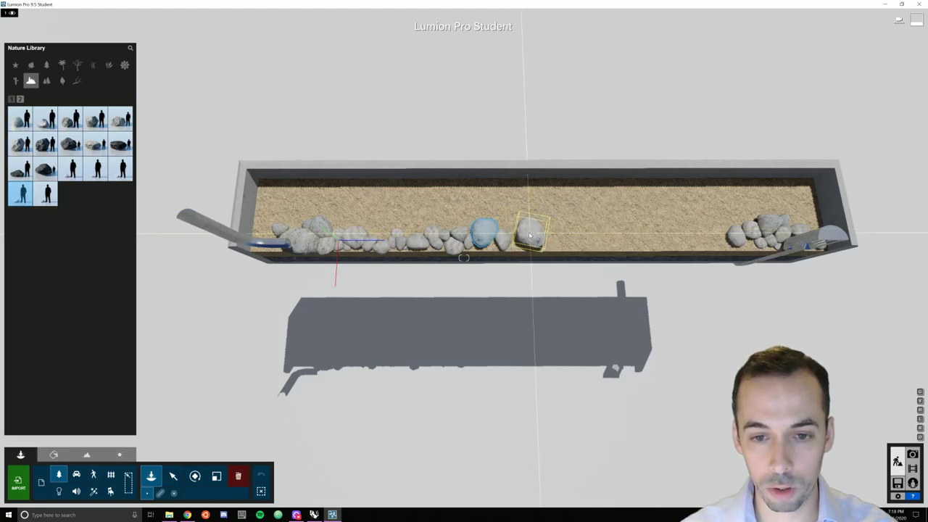
pyautogui.press('l')
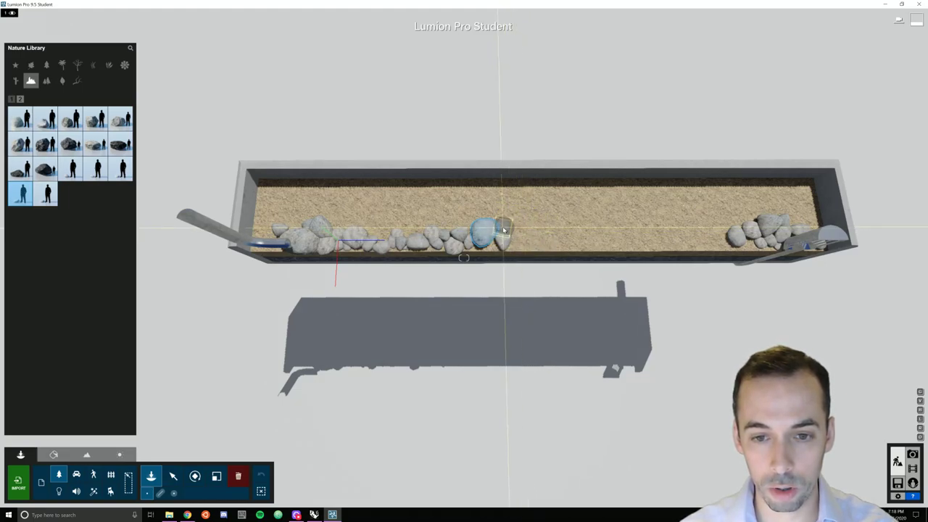
# - Switch back to the rounder stone model and place two scaled-down copies beneath the downspout, near the planter's end wall
pyautogui.click(122, 169)
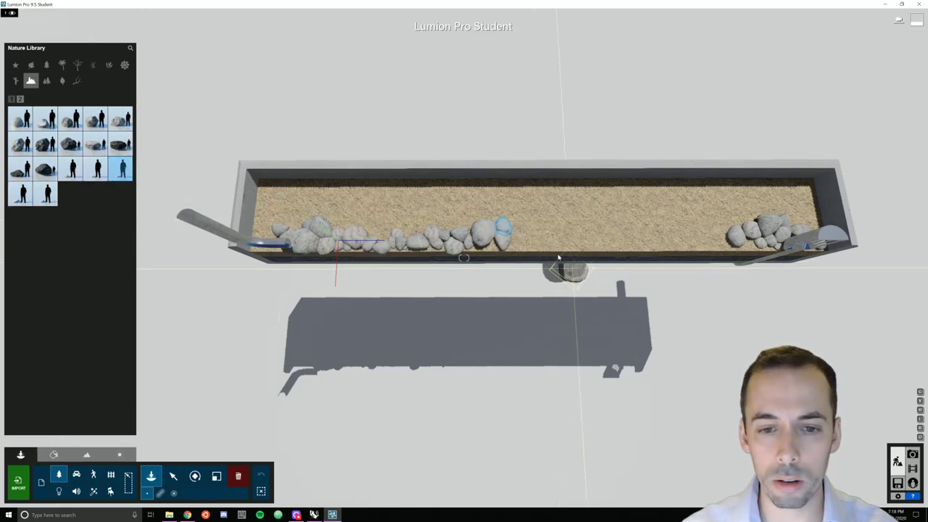
pyautogui.press('s')
pyautogui.press('s')
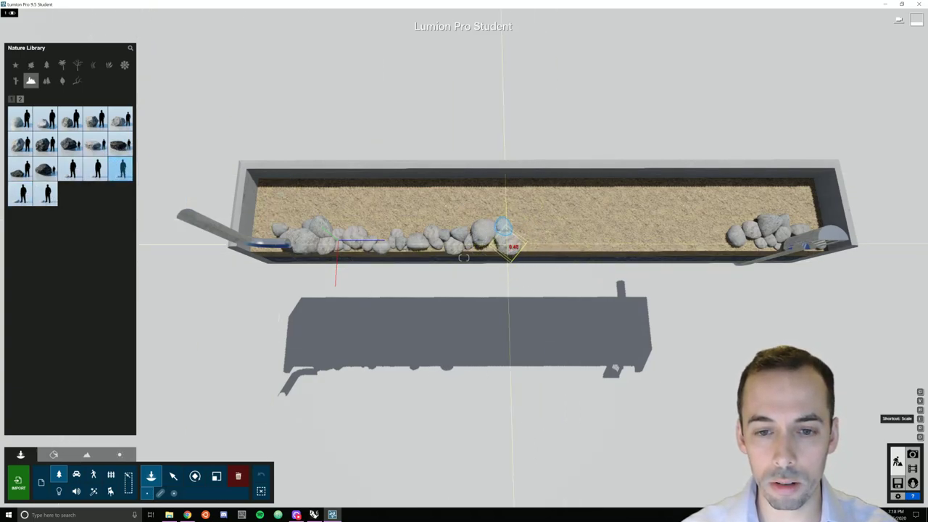
pyautogui.click(497, 225)
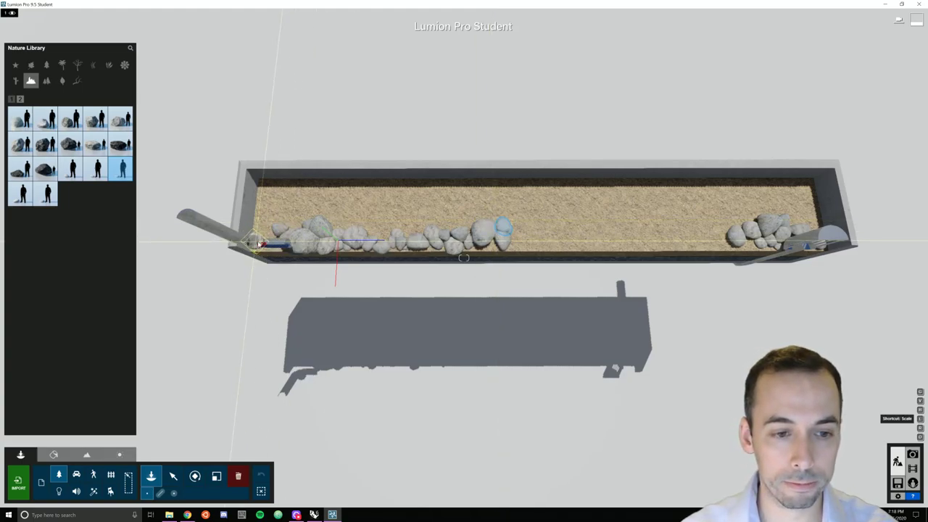
pyautogui.press('a')
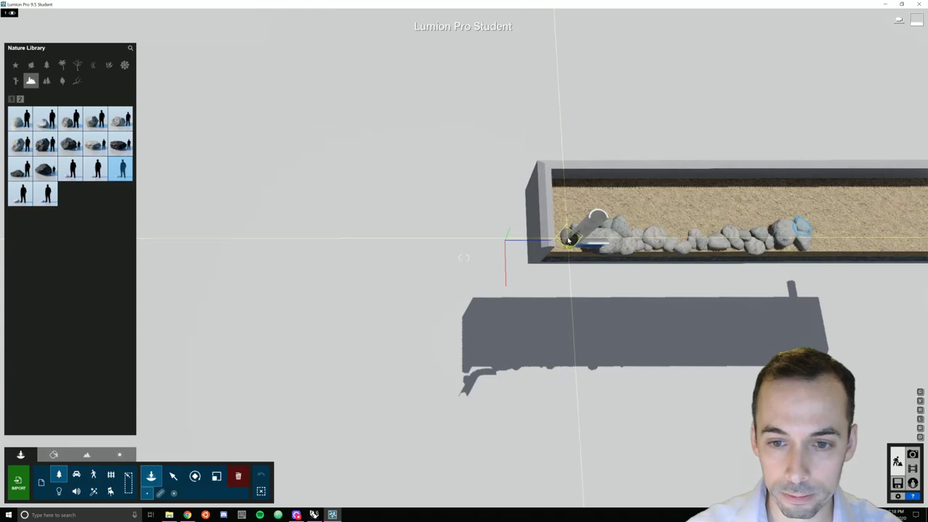
pyautogui.click(564, 237)
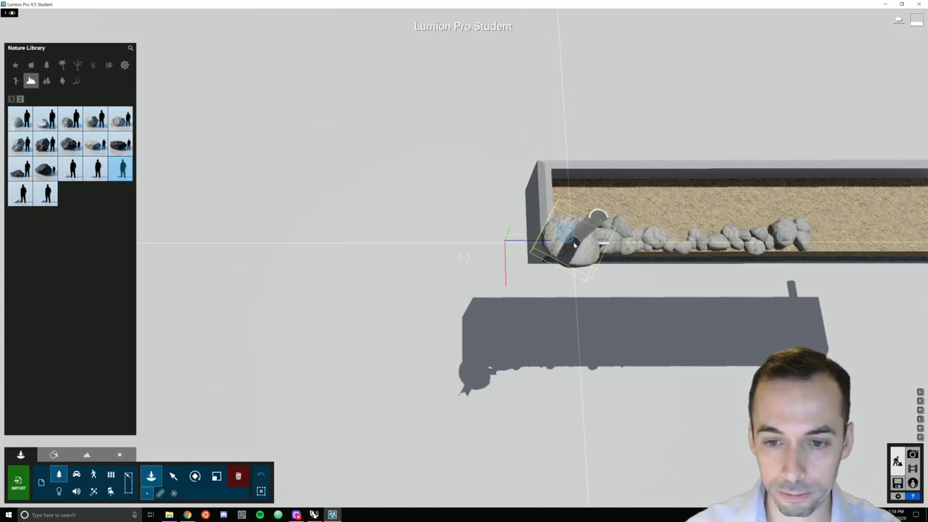
pyautogui.press('l')
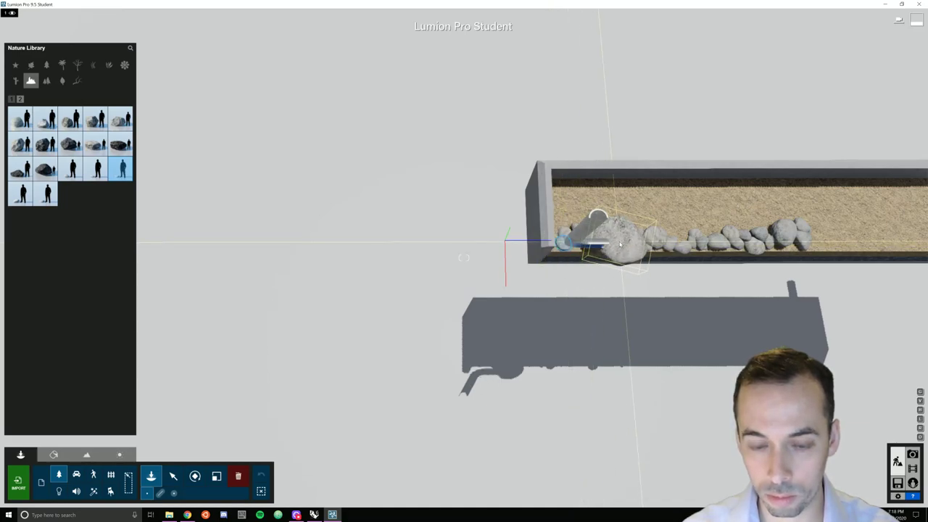
# - Place a scaled-down round stone at the mid-planter end of the front rock row
pyautogui.press('d')
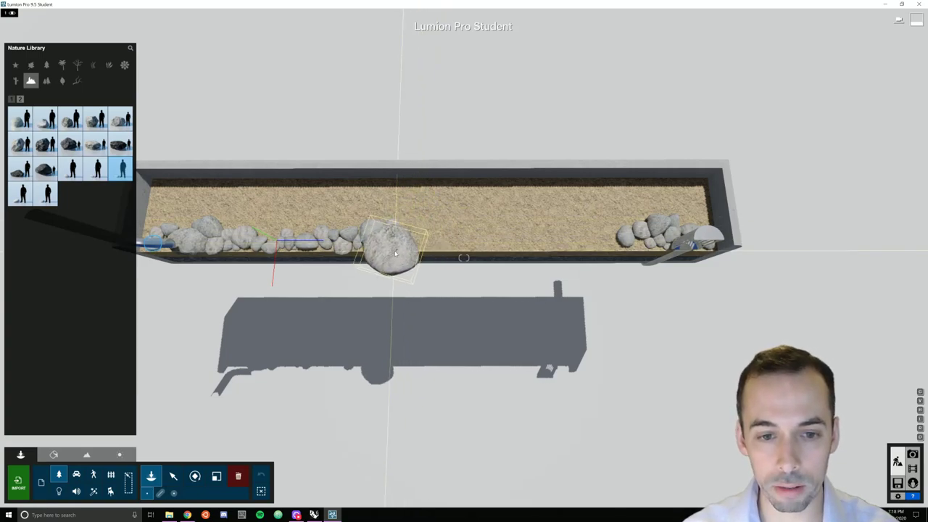
pyautogui.click(390, 235)
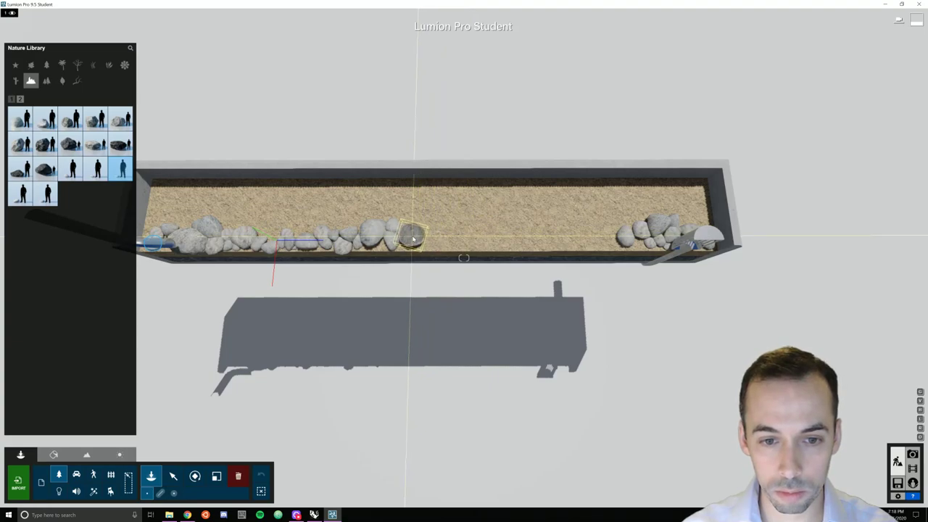
pyautogui.click(414, 239)
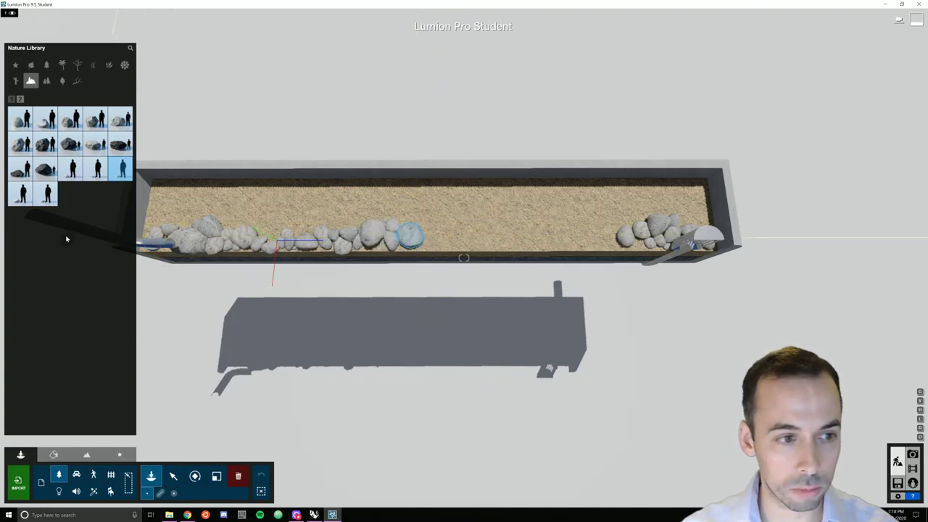
# - Fill gaps in the longer front rock row with small scaled-down stones, finishing with the Stone Grey 014 model
pyautogui.click(73, 168)
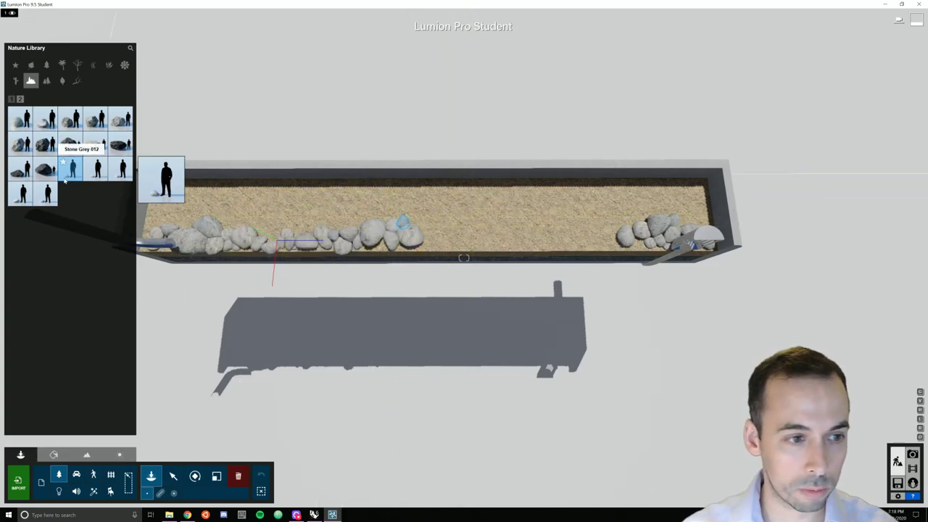
pyautogui.click(121, 168)
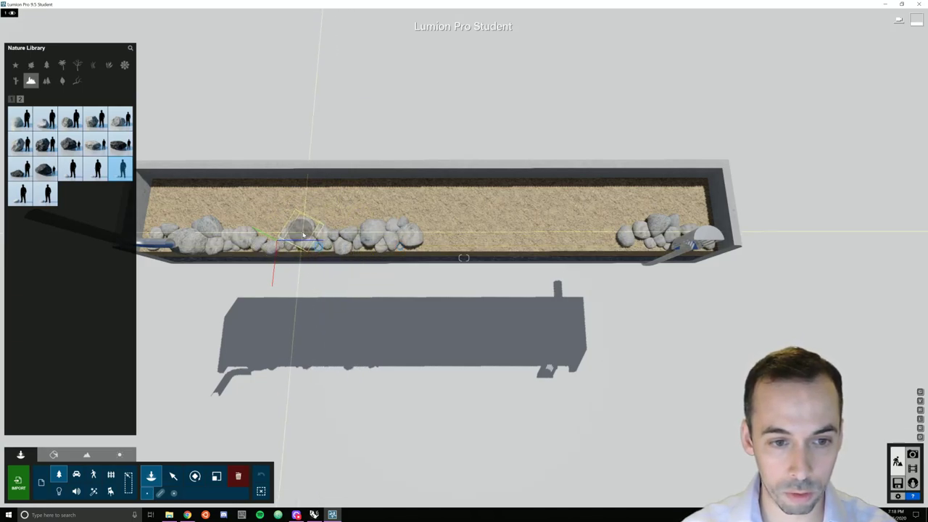
pyautogui.click(303, 234)
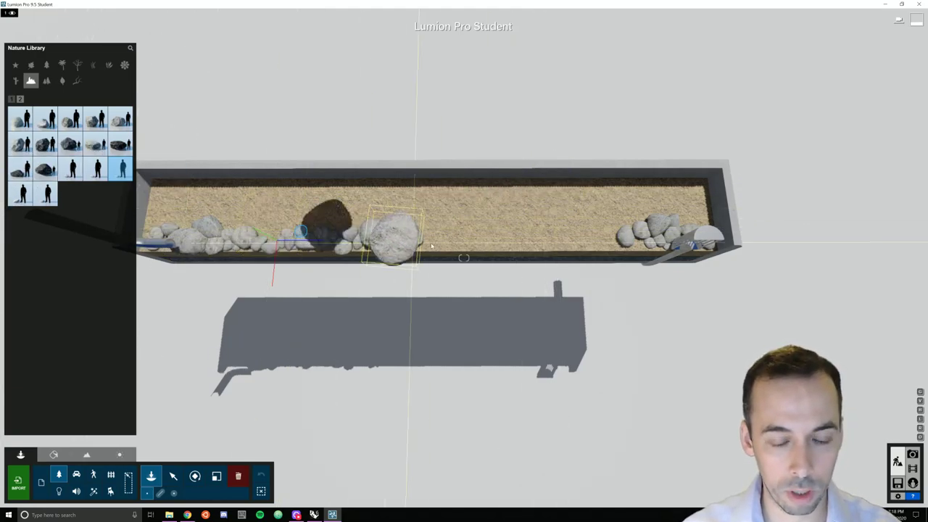
# - Copy two existing Stone Grey 014 stones to the inner edge of the shorter rock cluster, extending it toward mid-planter
pyautogui.click(173, 476)
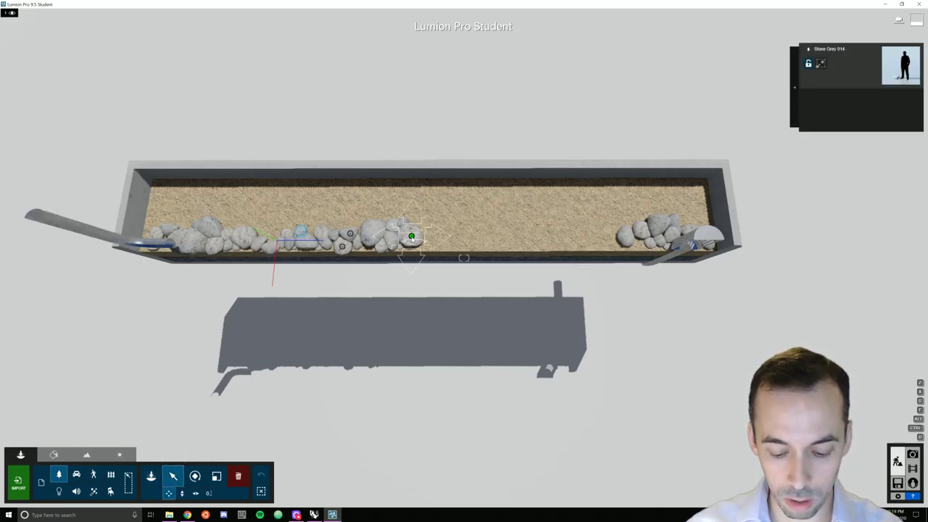
pyautogui.keyDown('alt'); pyautogui.moveTo(411, 237); pyautogui.dragTo(622, 245); pyautogui.keyUp('alt')
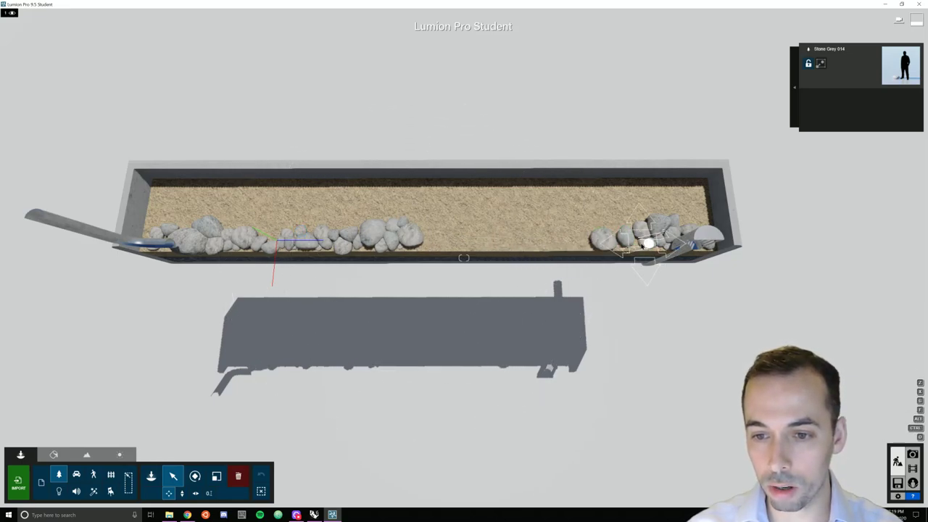
pyautogui.keyDown('alt'); pyautogui.moveTo(639, 232); pyautogui.dragTo(588, 233); pyautogui.keyUp('alt')
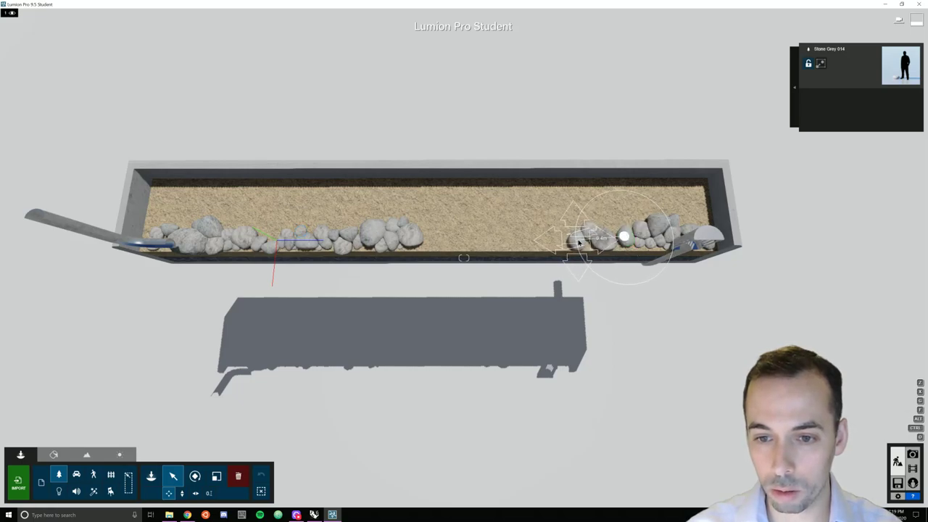
# - Copy large and small Stone Grey 014 stones from the long row into the mid-planter gap, varying their rotation
pyautogui.keyDown('alt'); pyautogui.moveTo(373, 233); pyautogui.dragTo(510, 240); pyautogui.keyUp('alt')
pyautogui.keyDown('alt'); pyautogui.moveTo(411, 235); pyautogui.dragTo(486, 244); pyautogui.keyUp('alt')
pyautogui.keyDown('alt'); pyautogui.moveTo(431, 234); pyautogui.dragTo(469, 245); pyautogui.keyUp('alt')
pyautogui.keyDown('alt'); pyautogui.moveTo(400, 248); pyautogui.dragTo(459, 248); pyautogui.keyUp('alt')
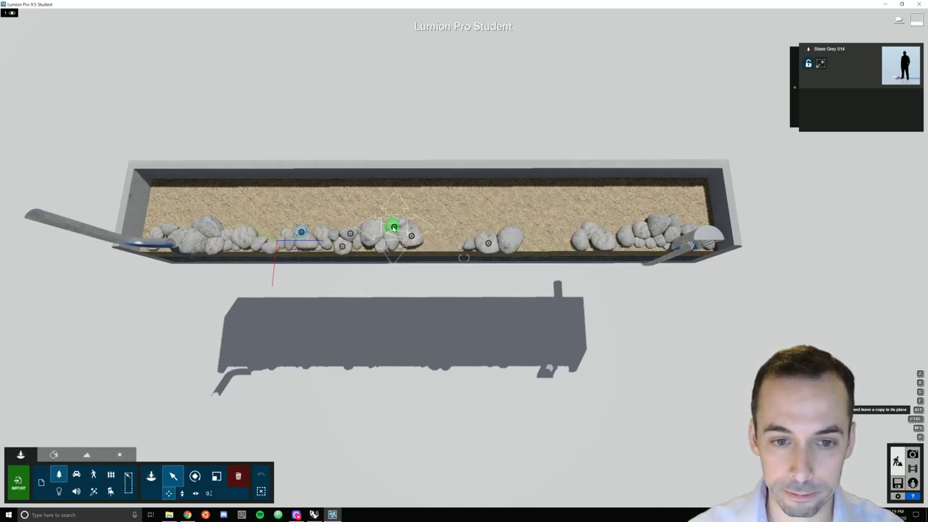
pyautogui.keyDown('alt'); pyautogui.moveTo(395, 226); pyautogui.dragTo(435, 248); pyautogui.keyUp('alt')
pyautogui.press('r')
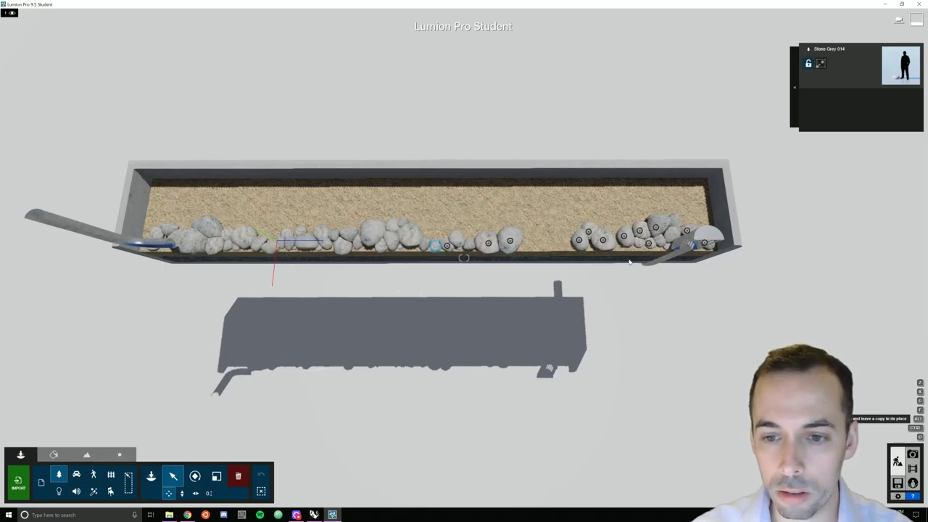
# - Copy more small Stone Grey 014 stones into the remaining gap between the mid-planter stones and the shorter cluster
pyautogui.moveTo(641, 244)
pyautogui.mouseDown()
pyautogui.moveTo(657, 243)
pyautogui.moveTo(647, 245)
pyautogui.mouseUp()
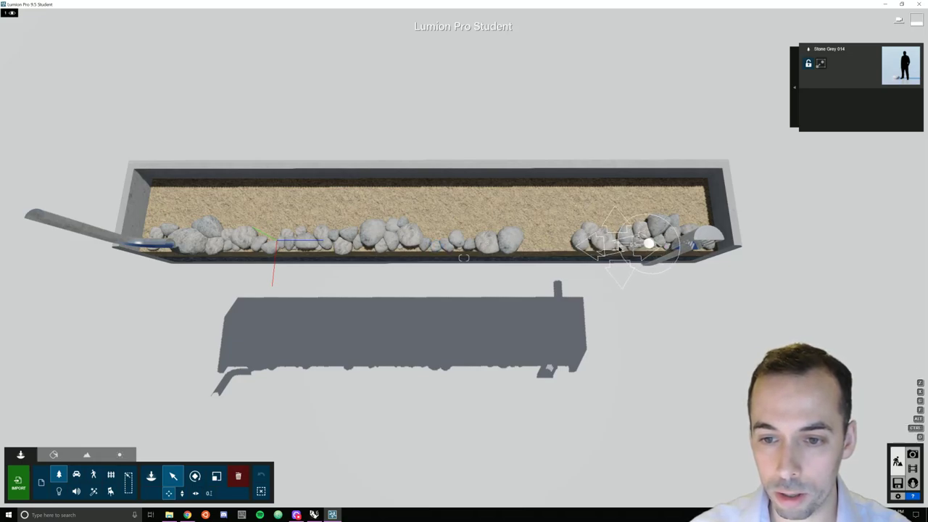
pyautogui.keyDown('alt'); pyautogui.moveTo(619, 248); pyautogui.dragTo(319, 250); pyautogui.keyUp('alt')
pyautogui.click(617, 246)
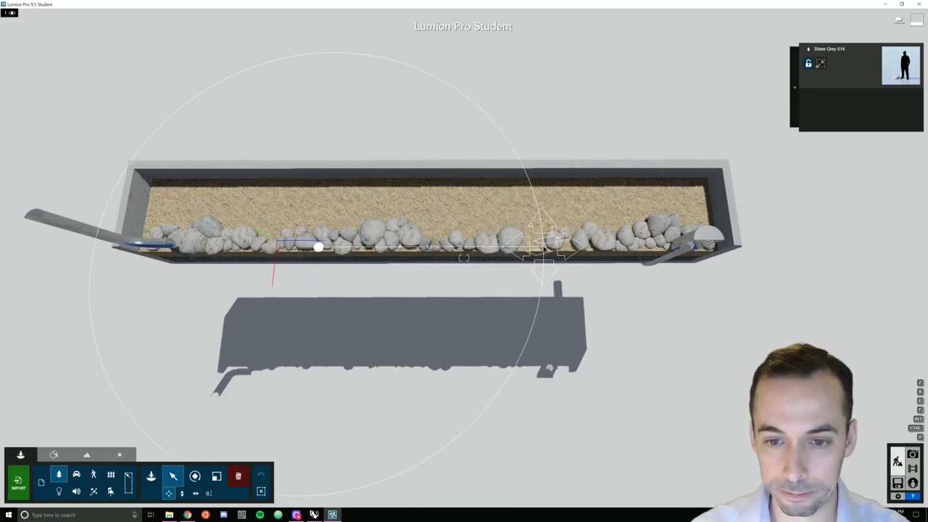
pyautogui.keyDown('alt'); pyautogui.moveTo(324, 232); pyautogui.dragTo(566, 245); pyautogui.keyUp('alt')
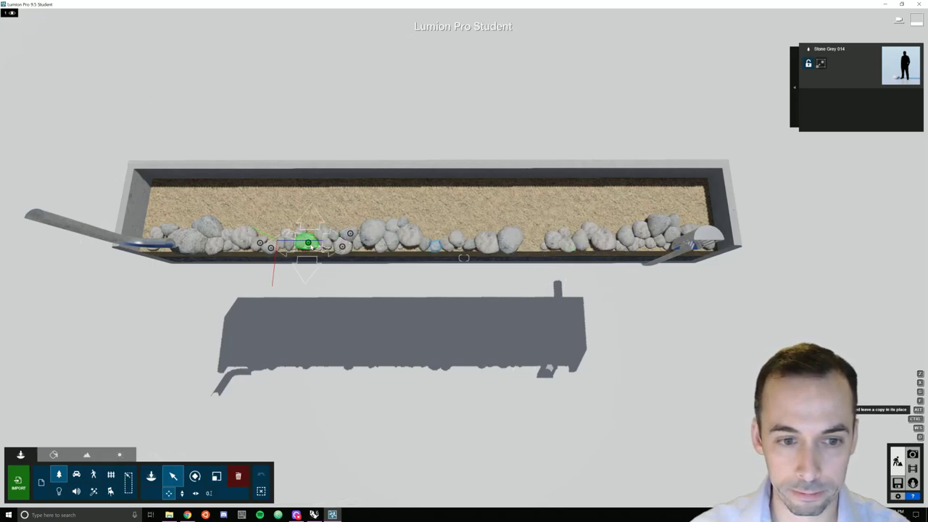
pyautogui.moveTo(319, 247); pyautogui.dragTo(559, 234)
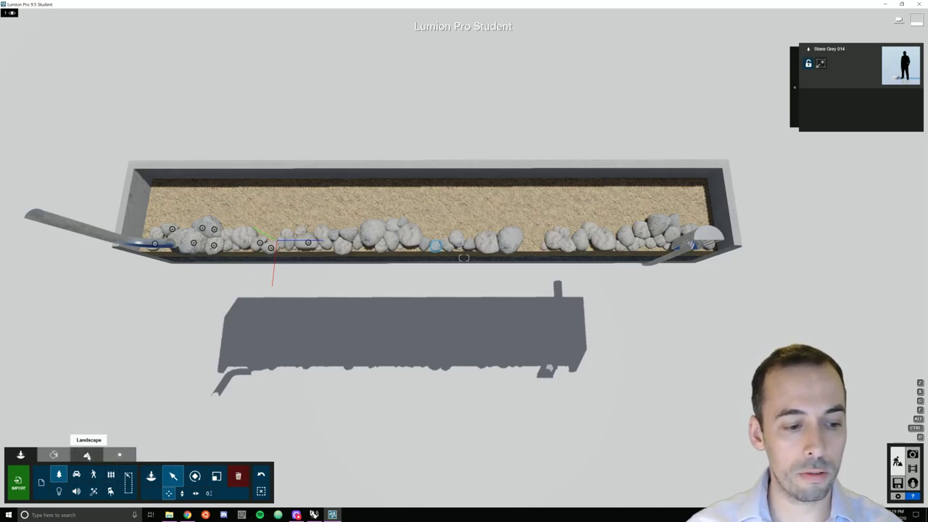
# - Choose the grey-green spiky round grass from the nature library and place a scaled-down plant at the long row's end wall
pyautogui.click(152, 477)
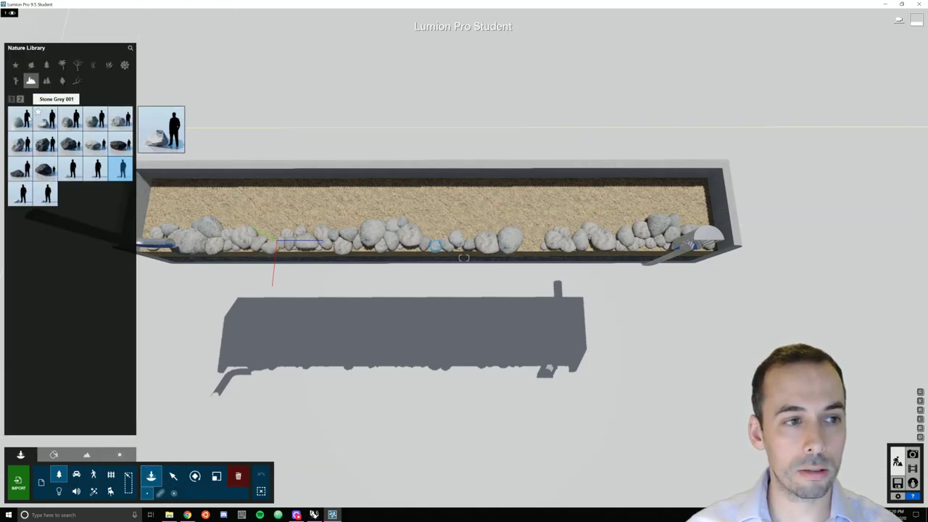
pyautogui.click(93, 65)
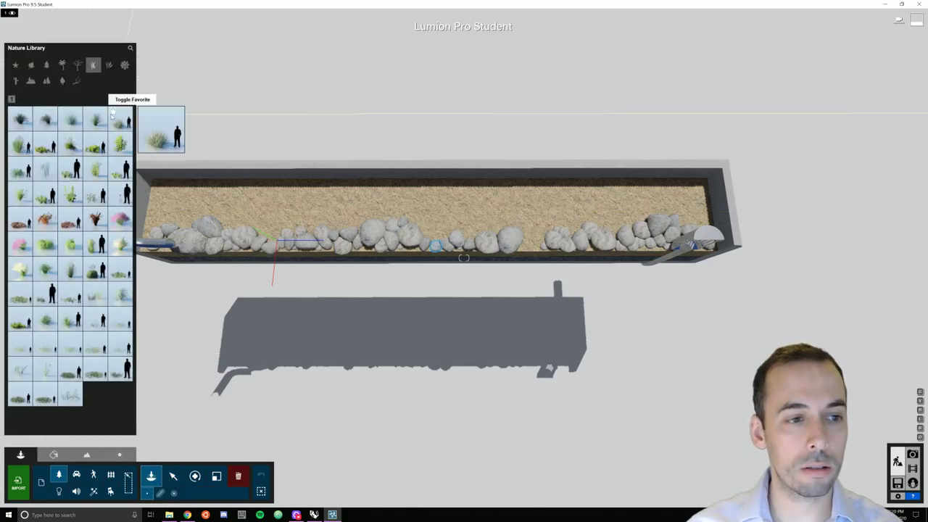
pyautogui.click(120, 119)
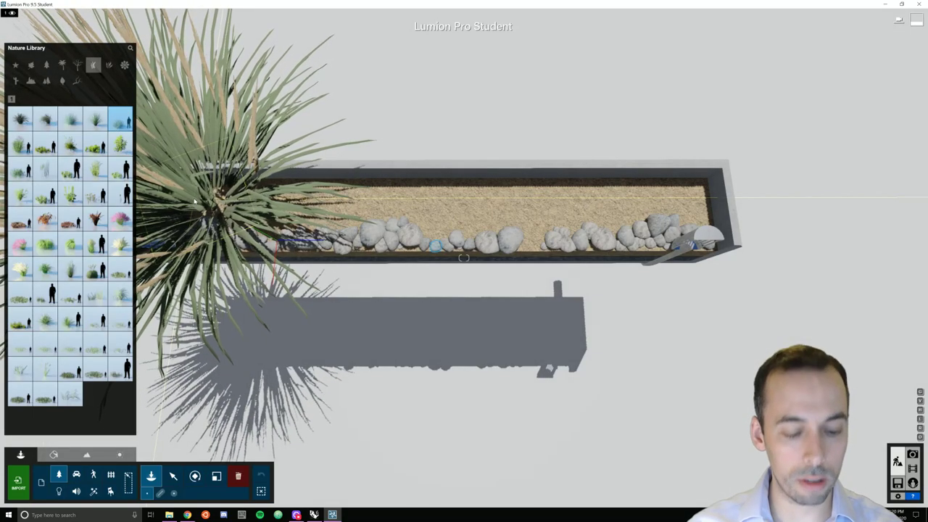
pyautogui.press('l')
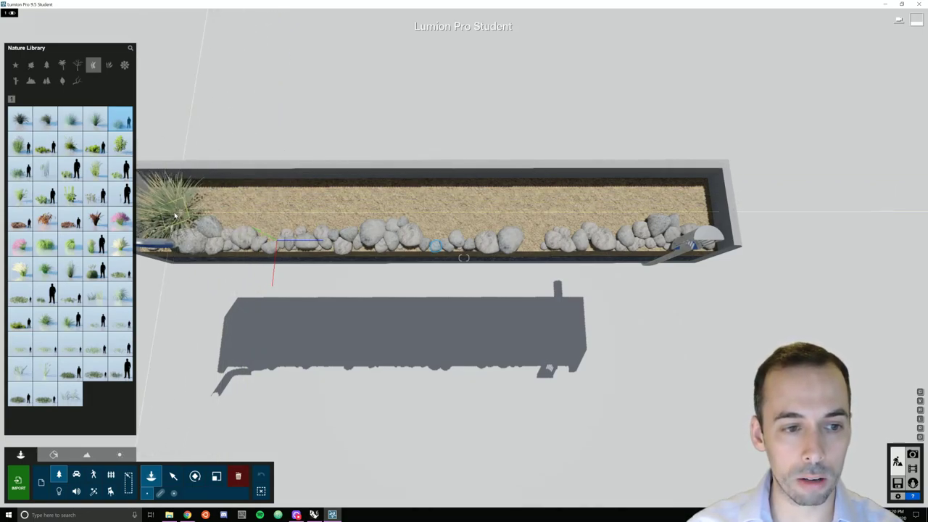
pyautogui.press('l')
pyautogui.click(181, 215)
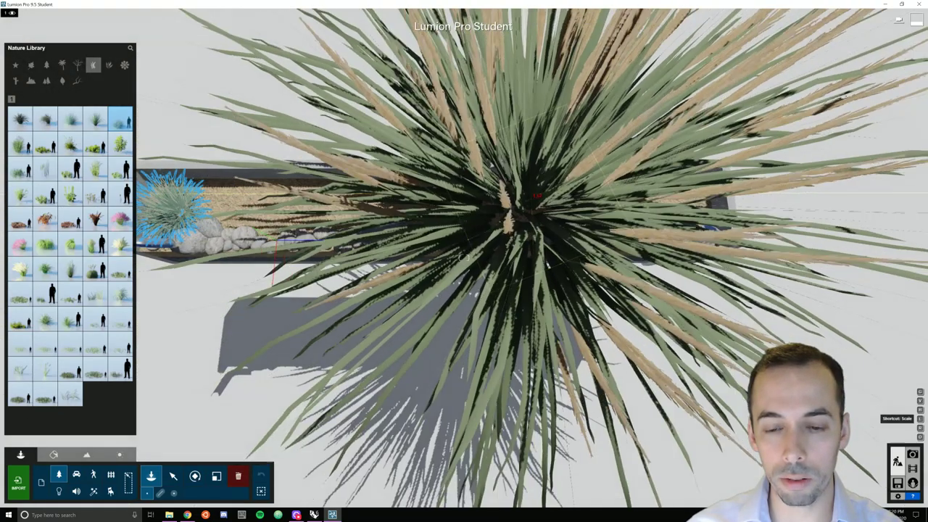
# - Place three more scaled-down spiky grasses: two toward the shorter rock cluster and one farther along the long row
pyautogui.press('l')
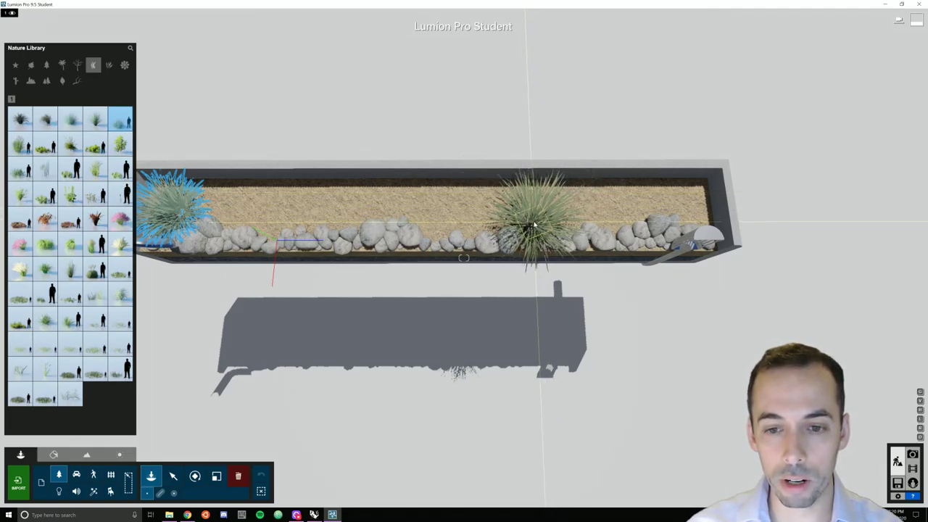
pyautogui.click(533, 225)
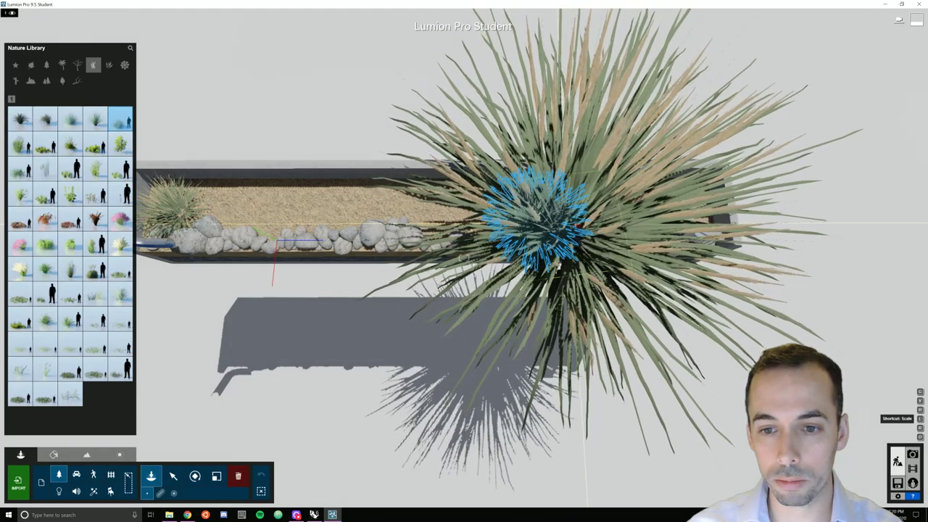
pyautogui.press('l')
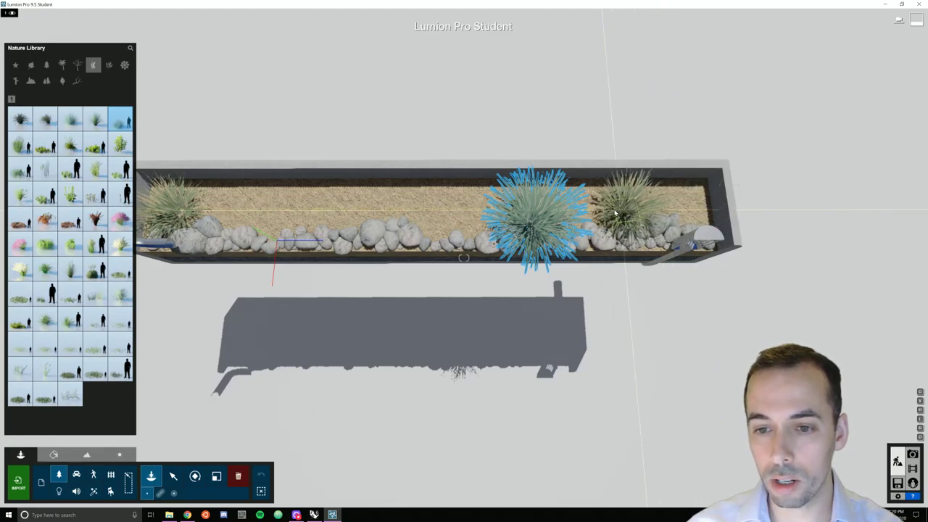
pyautogui.click(610, 218)
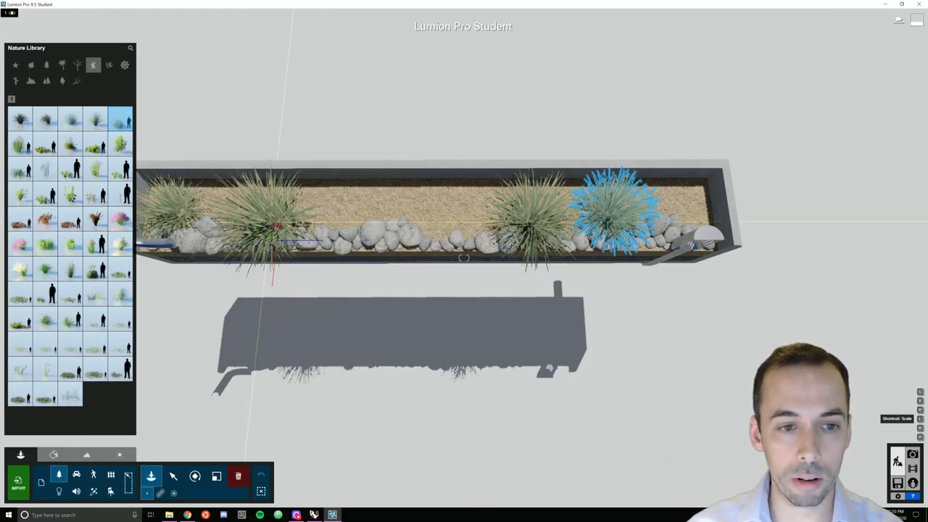
pyautogui.press('l')
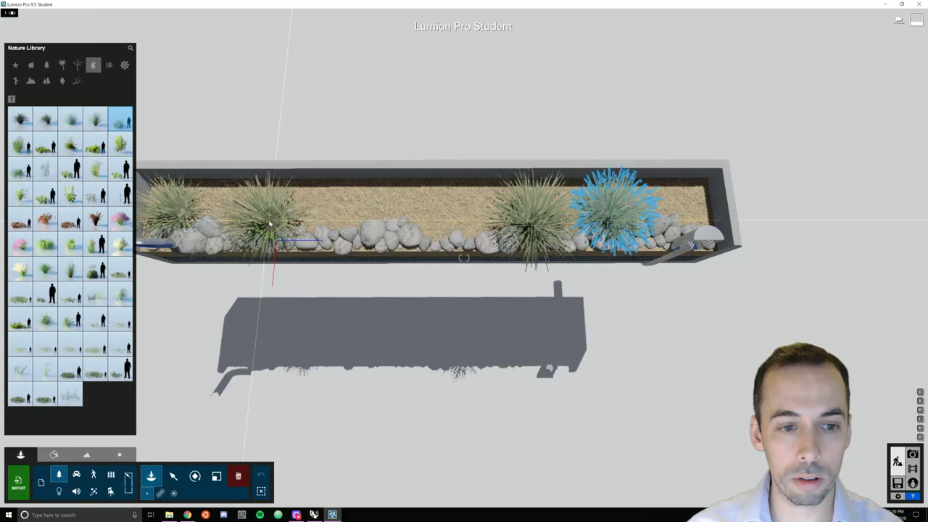
pyautogui.click(273, 242)
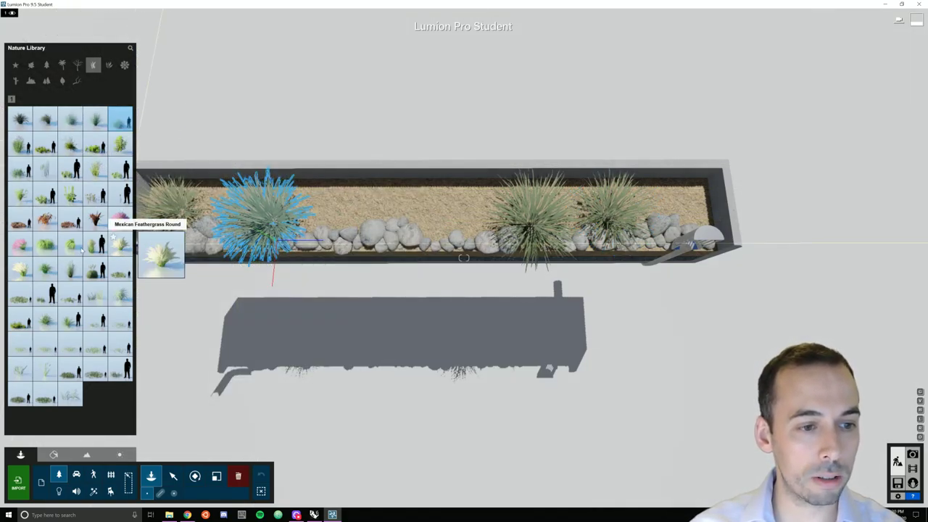
# - Place two scaled-down Mexican Feathergrass Round plants between the two spiky grasses at the long row's end
pyautogui.click(120, 244)
pyautogui.press('l')
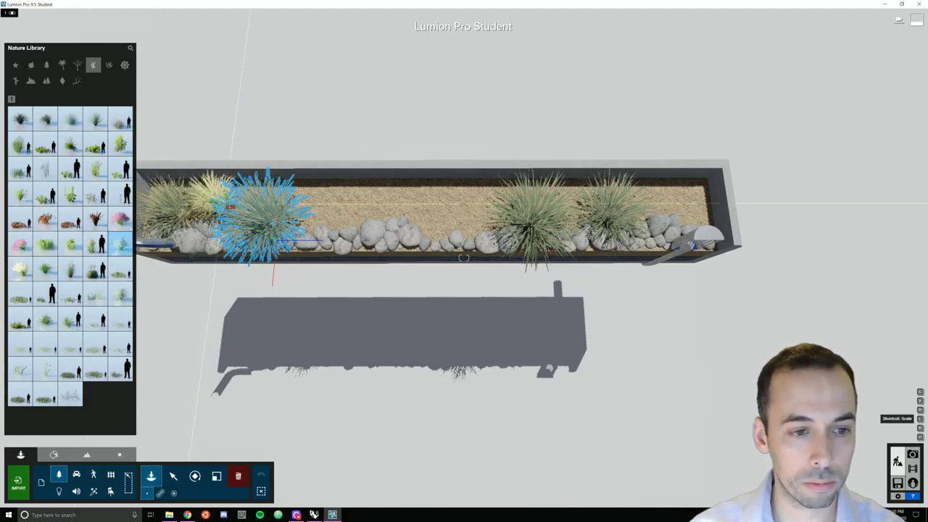
pyautogui.click(272, 239)
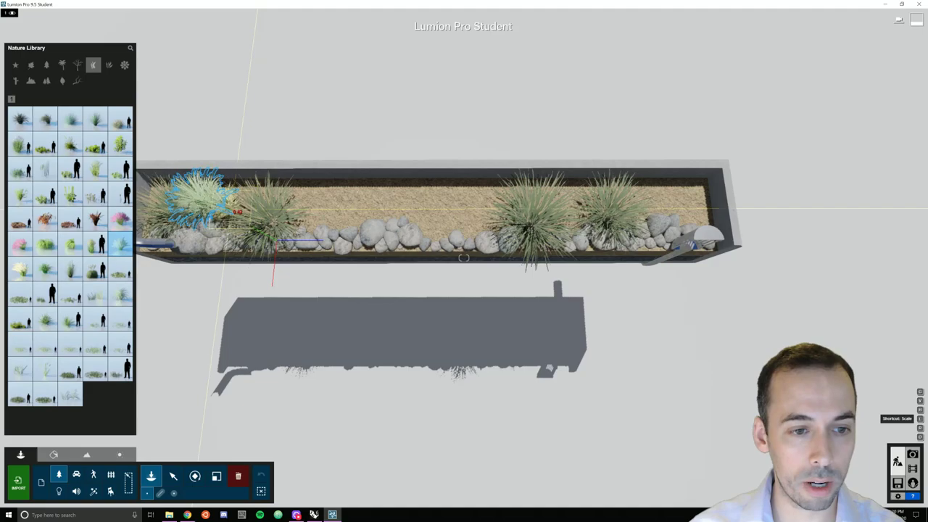
pyautogui.click(229, 213)
# - Add two scaled-down Mexican Feathergrass Round plants around the spiky grass near the shorter rock cluster
pyautogui.press('l')
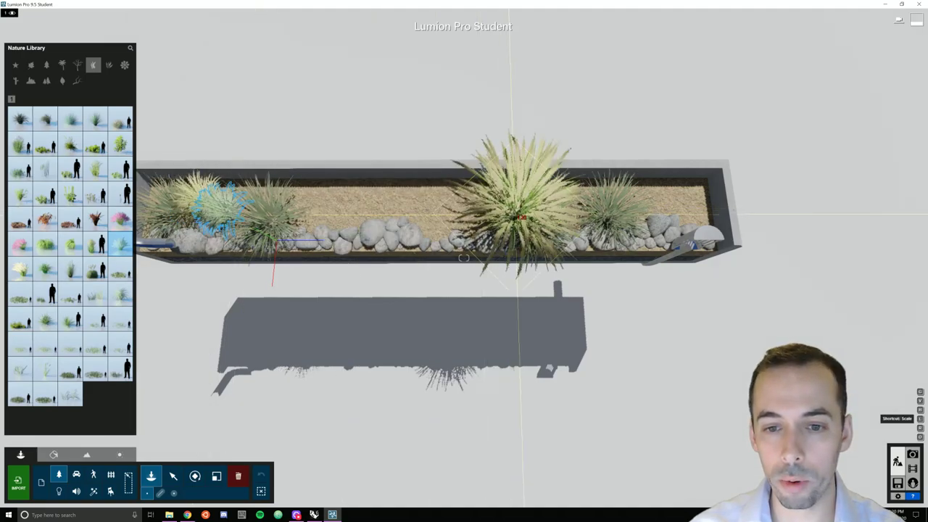
pyautogui.click(534, 218)
pyautogui.press('l')
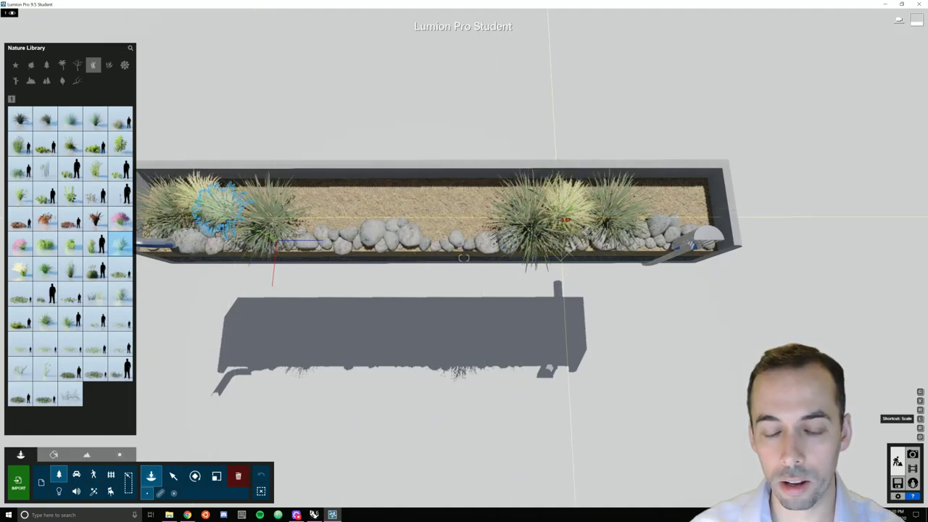
pyautogui.press('l')
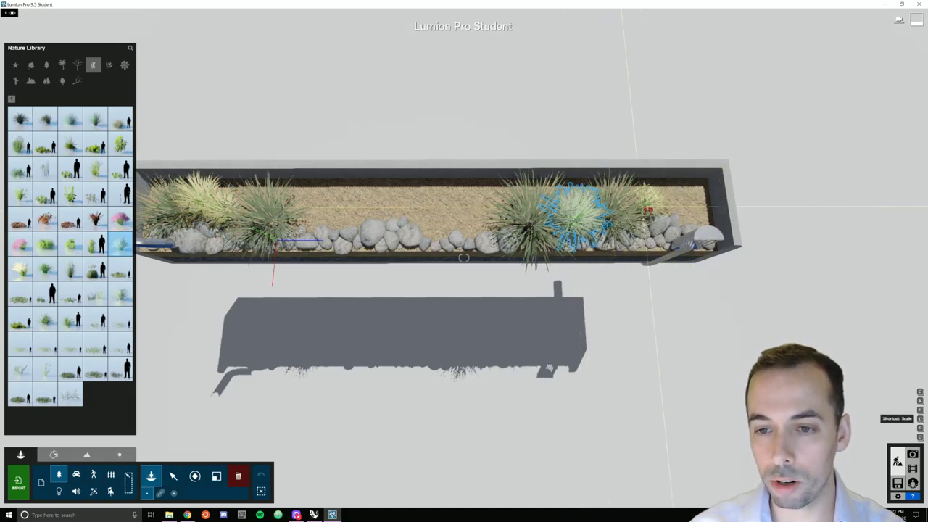
pyautogui.click(577, 214)
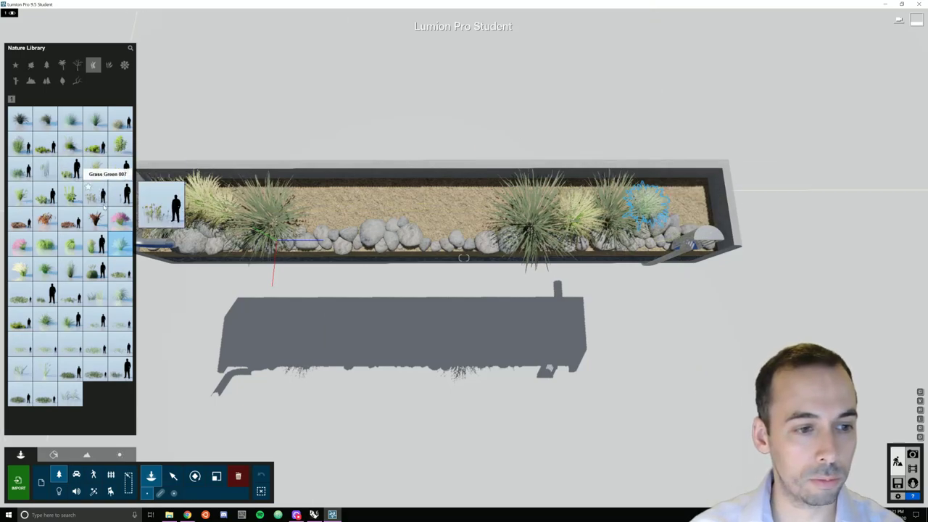
# - Switch to the taller pale feathery grass and place it at both planter ends and behind the long row's plant group
pyautogui.click(20, 269)
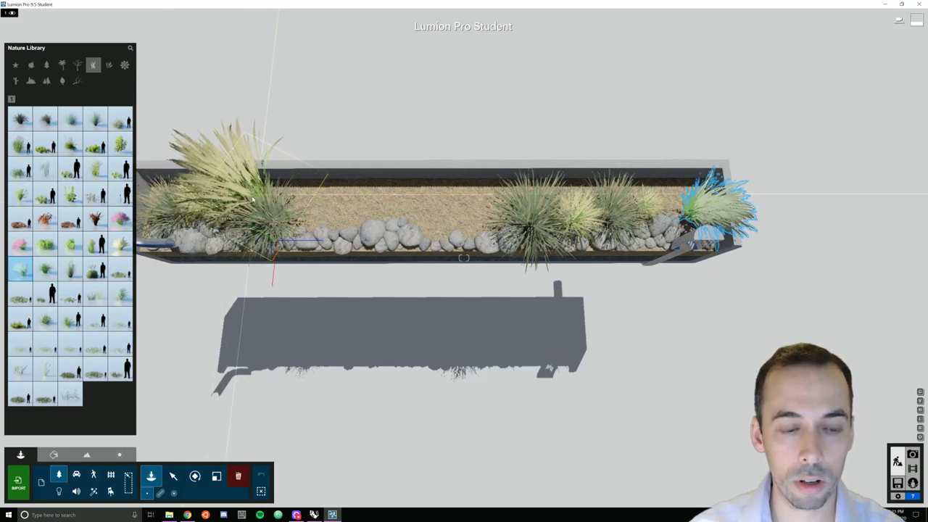
pyautogui.click(169, 192)
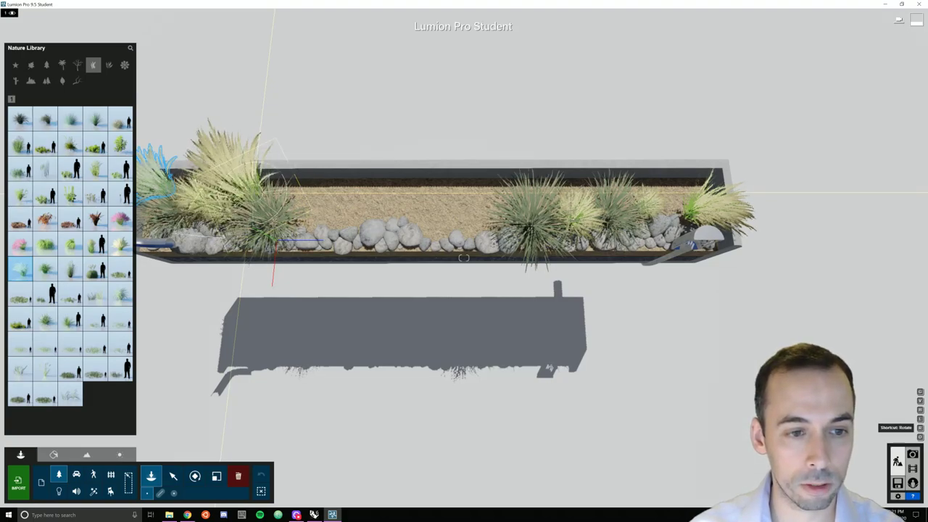
pyautogui.click(256, 194)
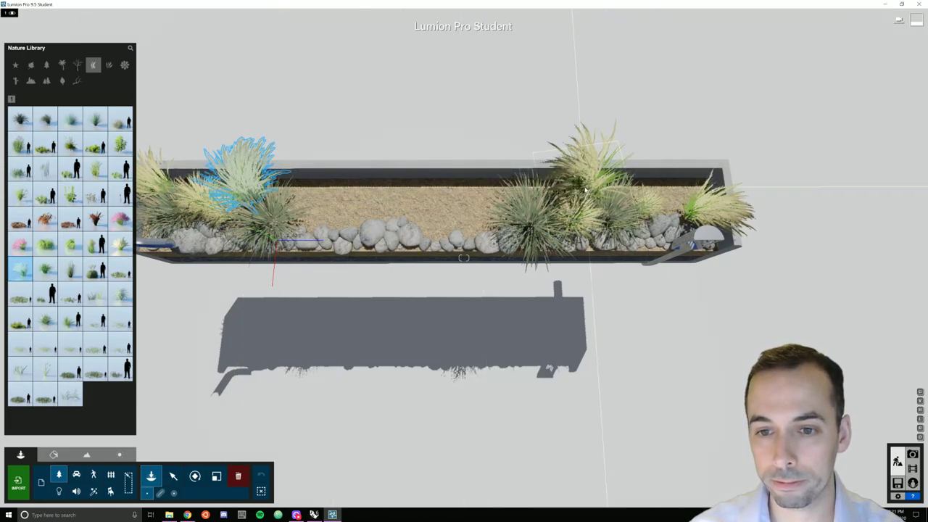
# - Place two more taller pale feathery grasses, one behind the central spiky grass and one behind the shorter rock cluster
pyautogui.press('e')
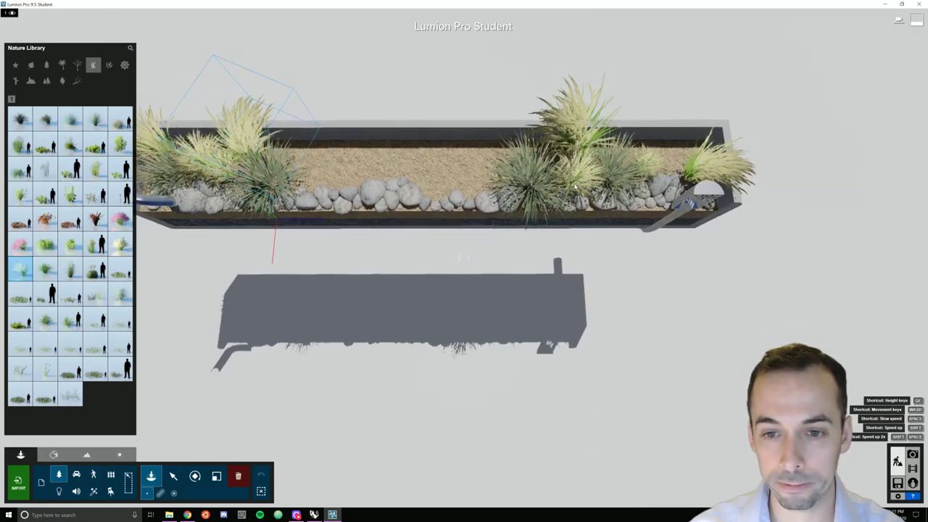
pyautogui.press('r')
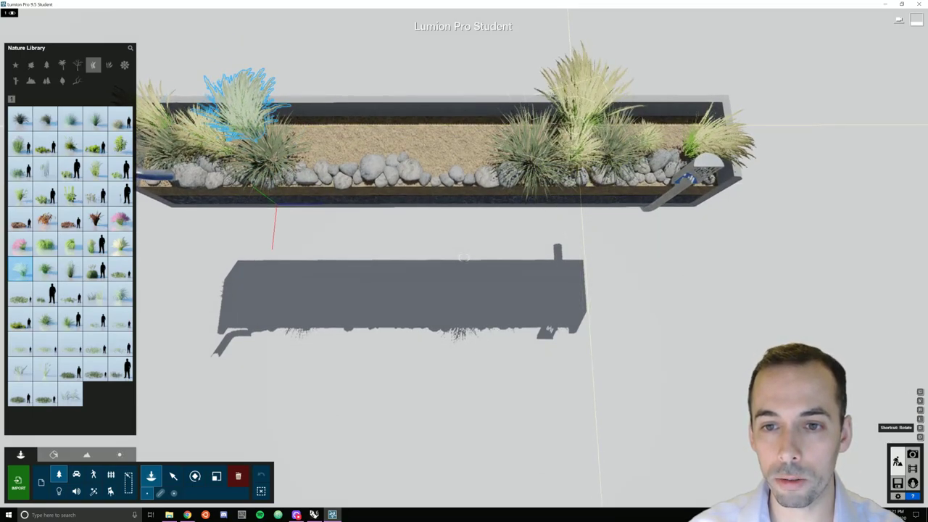
pyautogui.click(543, 136)
pyautogui.press('l')
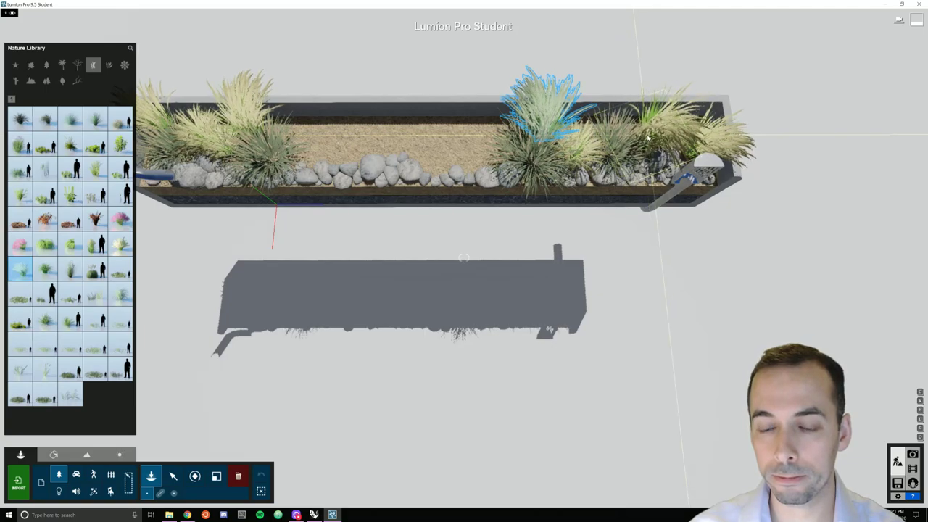
pyautogui.click(641, 135)
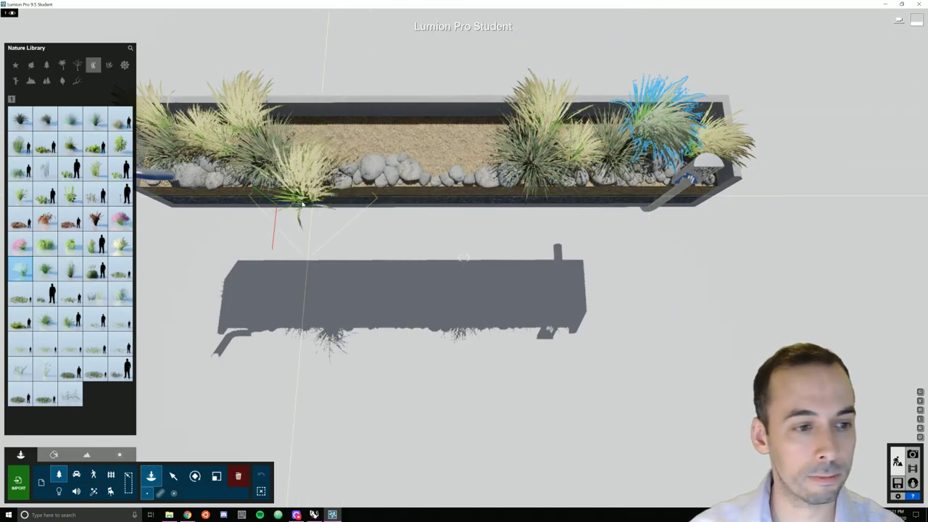
# - Place rounder pale feathery grasses beside the long row's plant group and mid-planter, and add another grass at the shorter rock cluster's end
pyautogui.click(120, 246)
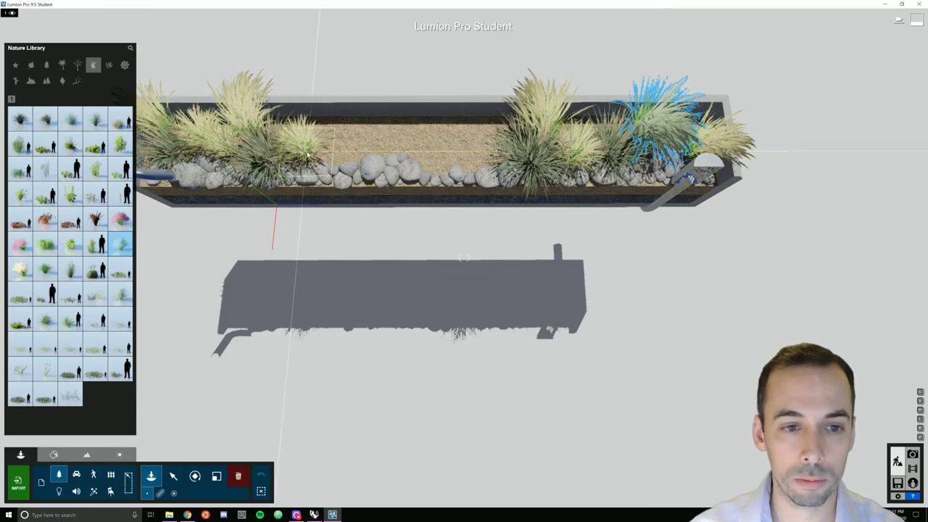
pyautogui.click(304, 149)
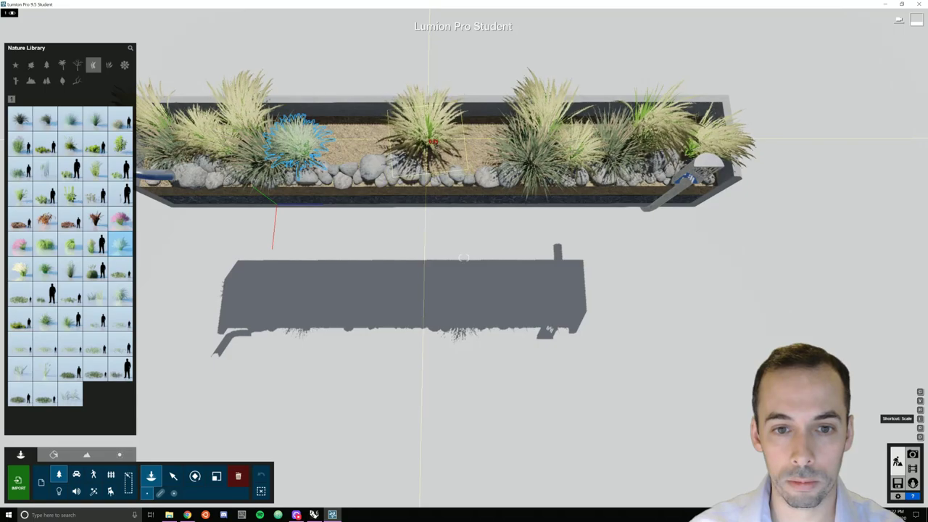
pyautogui.click(431, 141)
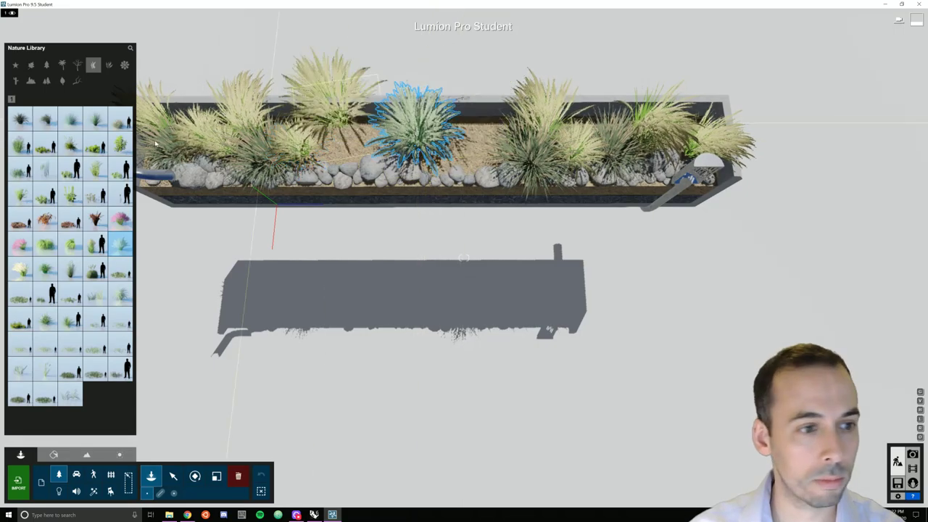
pyautogui.click(119, 120)
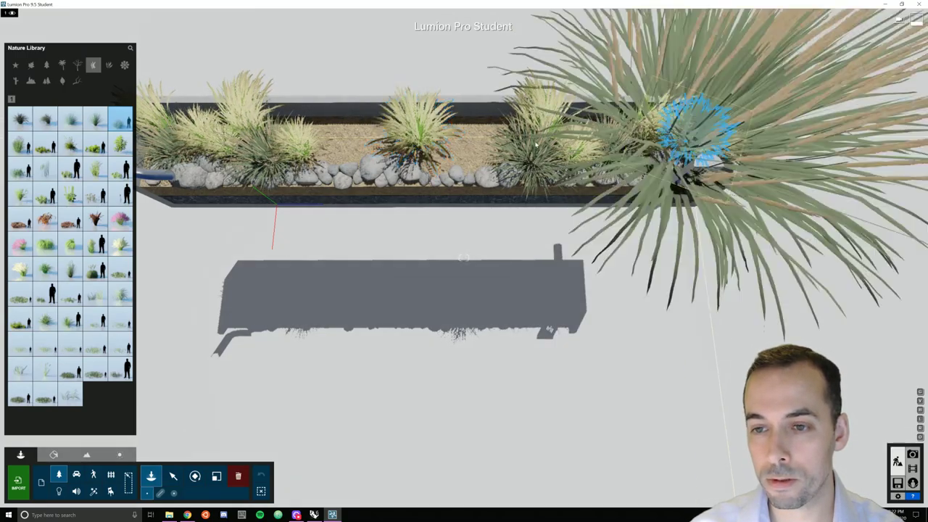
pyautogui.click(690, 145)
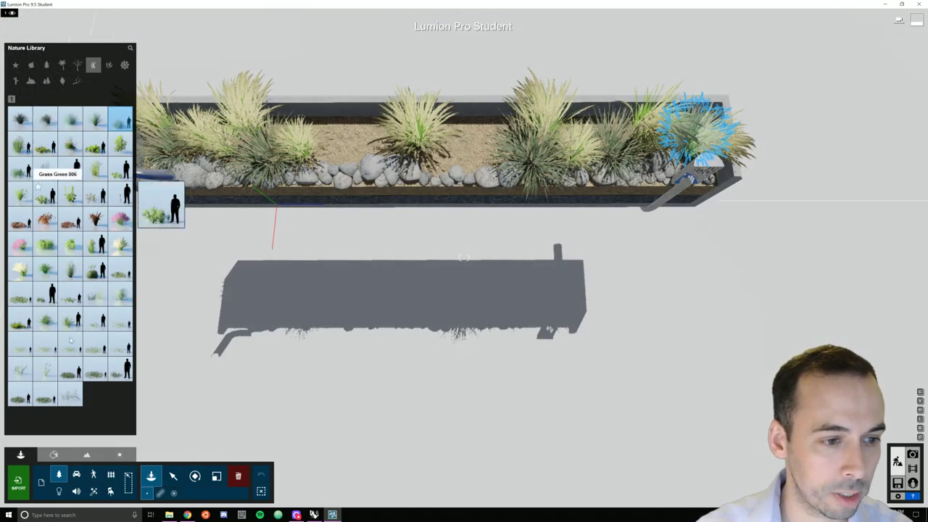
# - Switch to the tall green grass with tan seed heads and place scaled-down plants behind the long row's group and among the shorter cluster's grasses
pyautogui.click(96, 245)
pyautogui.press('l')
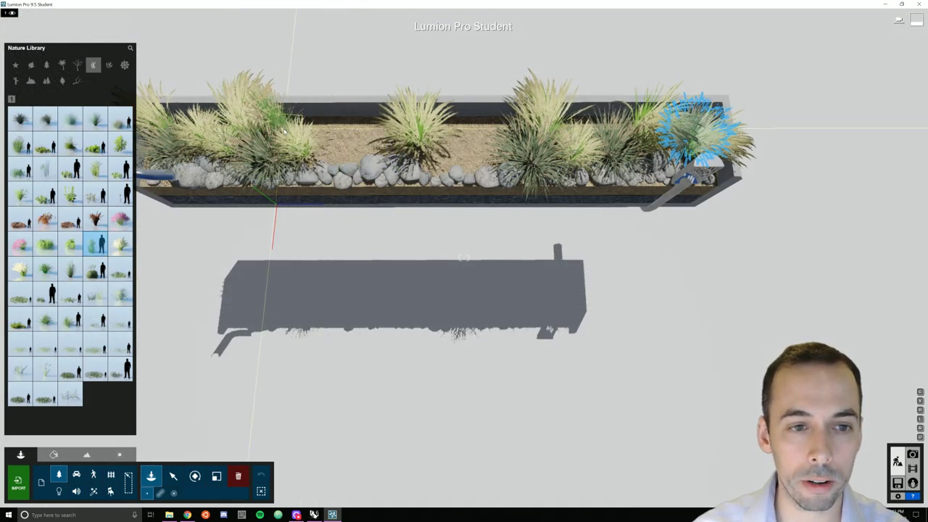
pyautogui.press('l')
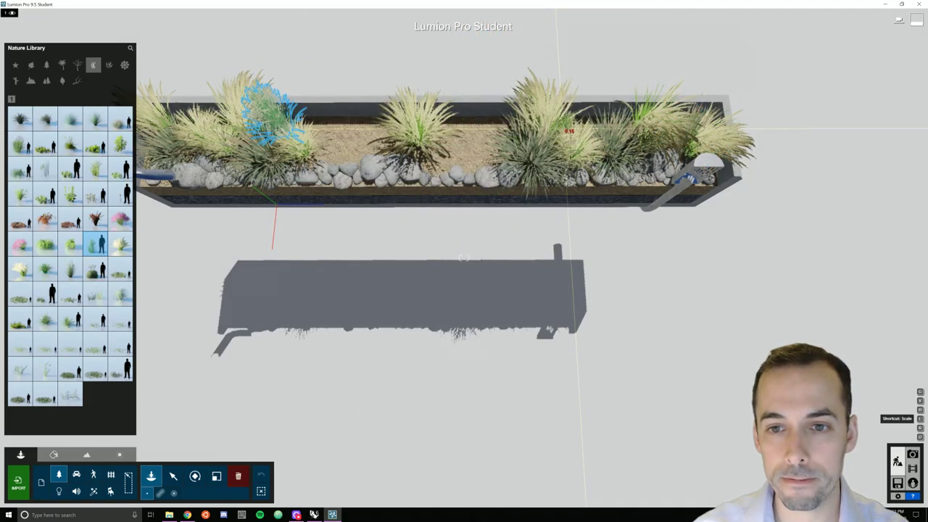
pyautogui.click(616, 134)
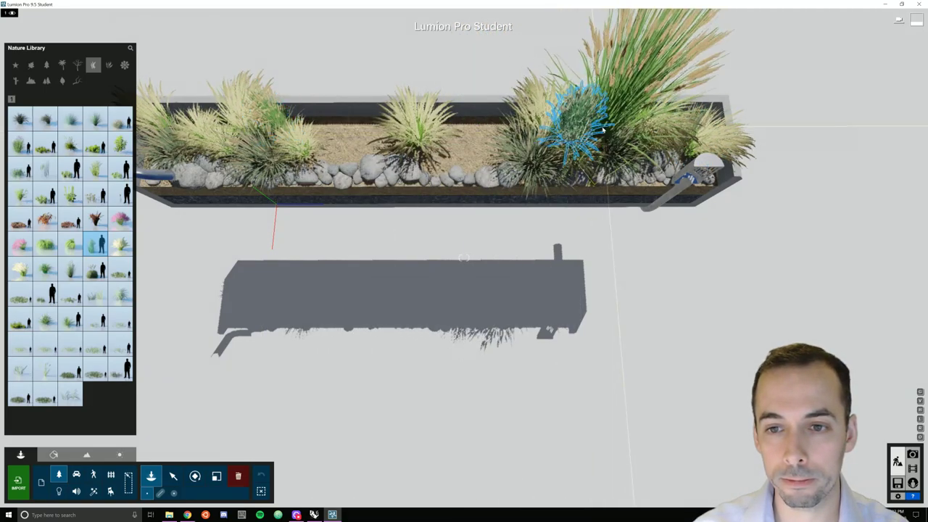
pyautogui.press('l')
pyautogui.click(604, 125)
pyautogui.press('l')
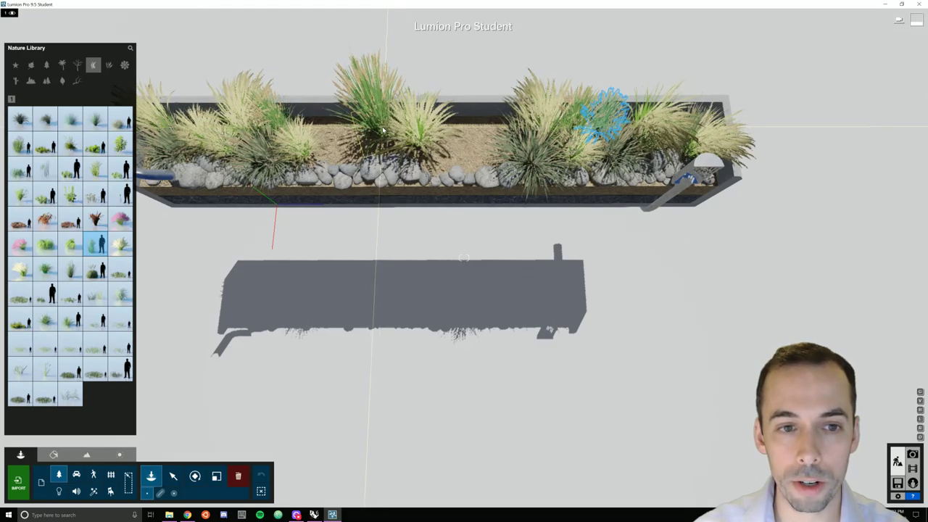
# - Place tall green seed-head grasses of varied sizes across the middle of the planter, around the central feathery grass
pyautogui.click(385, 130)
pyautogui.press('l')
pyautogui.click(100, 248)
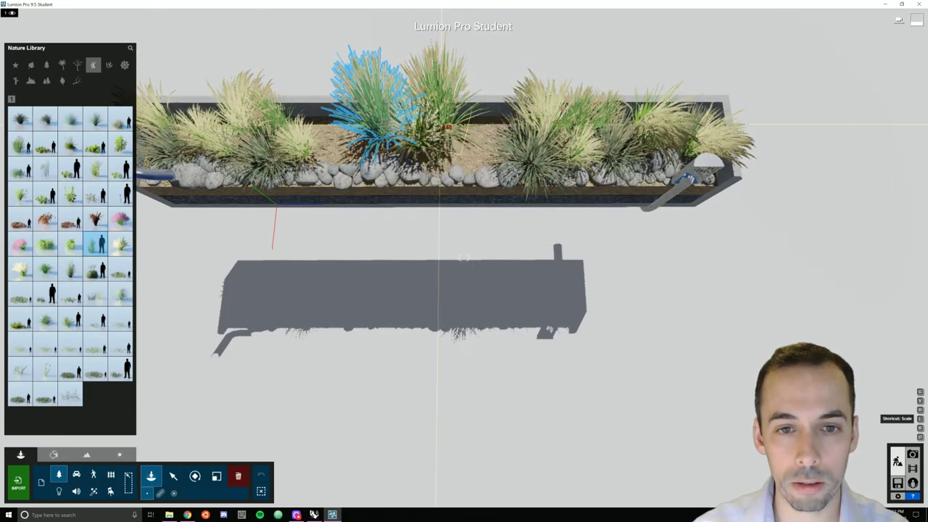
pyautogui.click(507, 125)
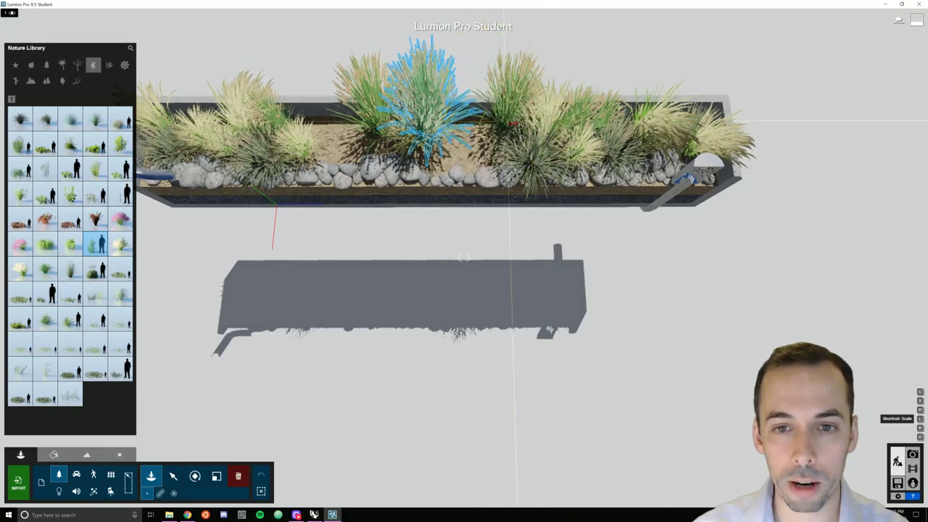
pyautogui.click(429, 128)
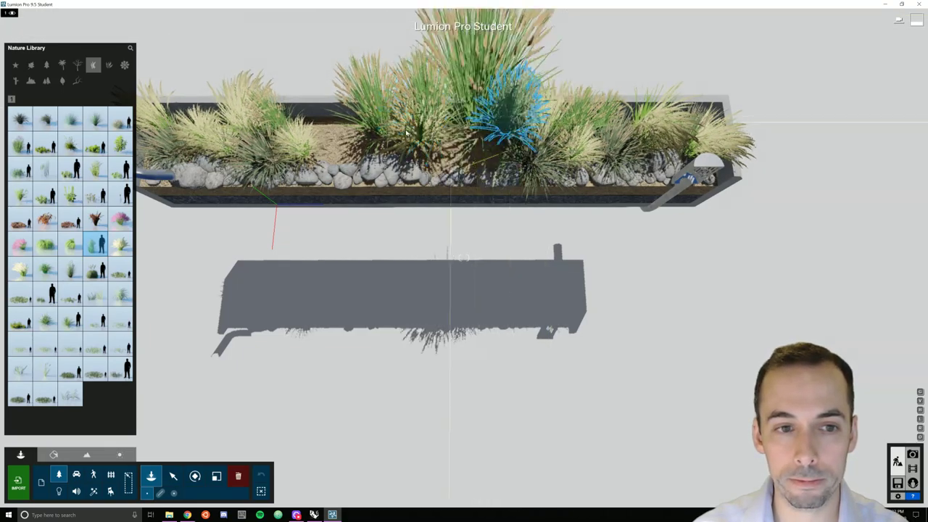
pyautogui.click(354, 137)
pyautogui.click(330, 129)
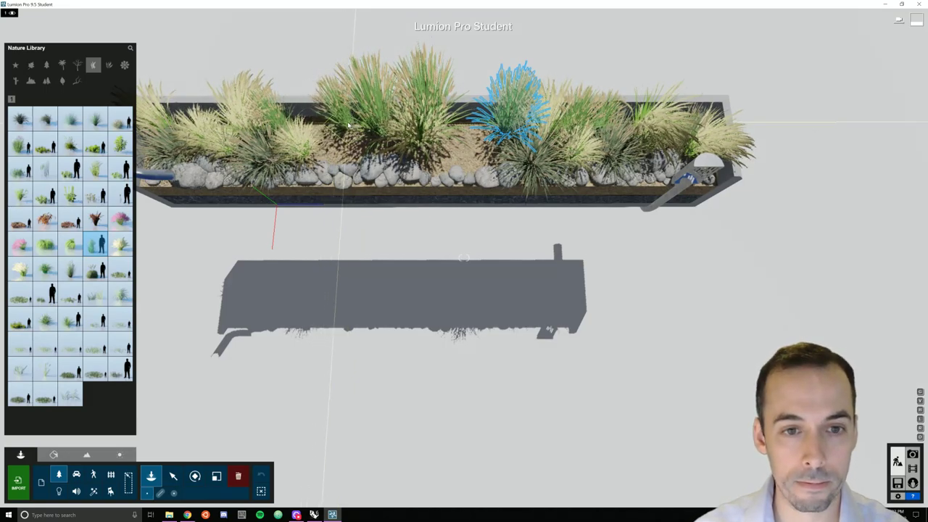
pyautogui.click(349, 126)
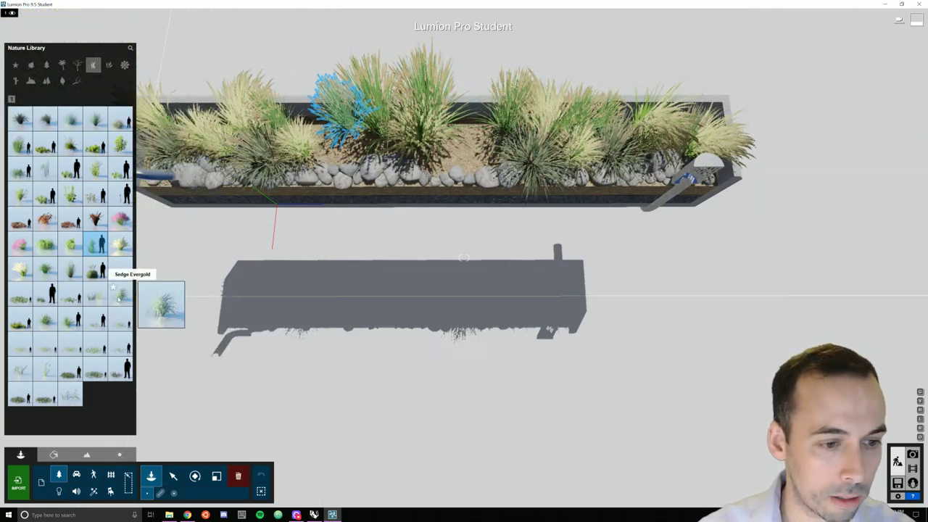
# - Switch to Sedge Evergold and place plants of varied size between the long row's plant group and the tall central grasses
pyautogui.click(119, 299)
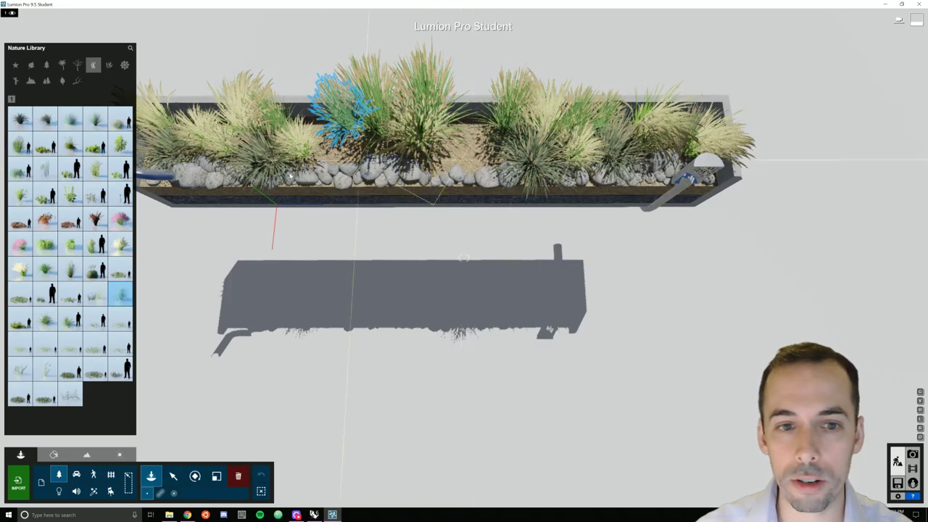
pyautogui.click(320, 137)
pyautogui.click(329, 137)
pyautogui.click(348, 138)
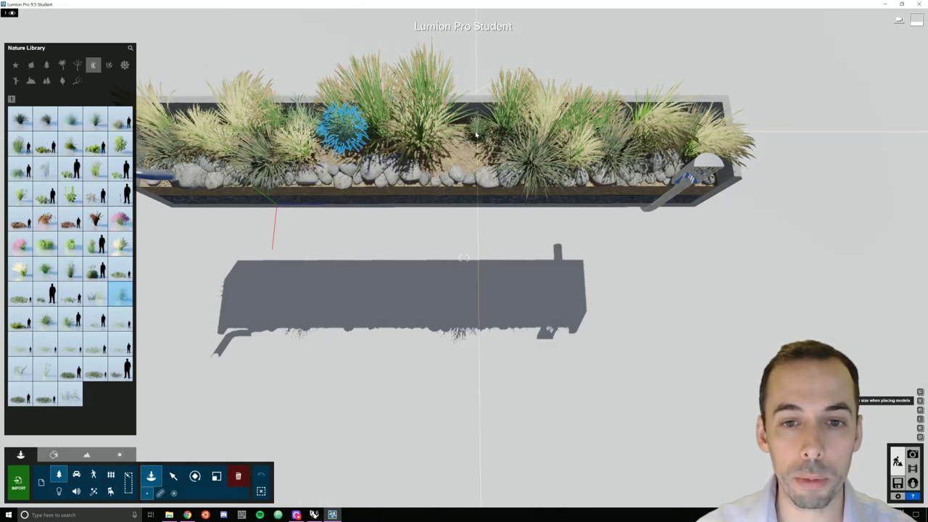
# - Fill the gap between the tall central grasses and the shorter cluster's plant group with Sedge Evergold plants of varied size
pyautogui.click(452, 130)
pyautogui.click(484, 135)
pyautogui.click(471, 139)
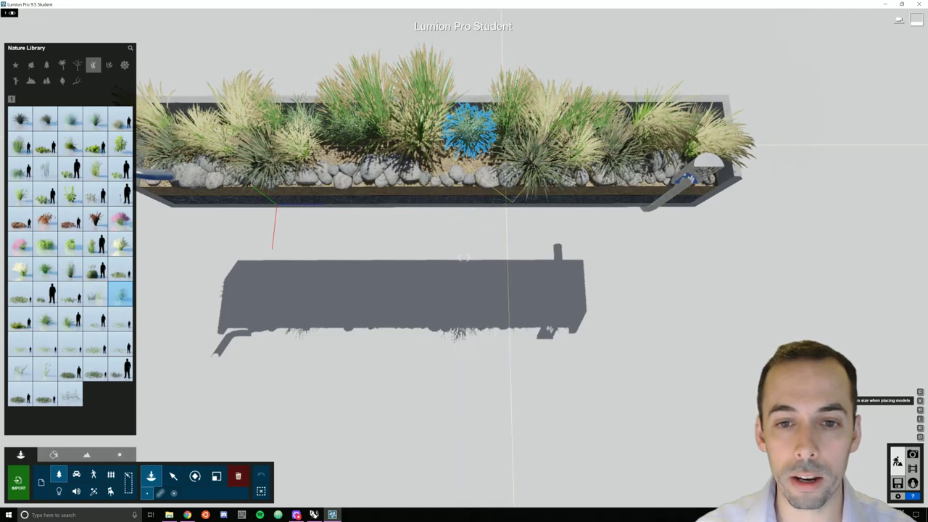
pyautogui.click(503, 147)
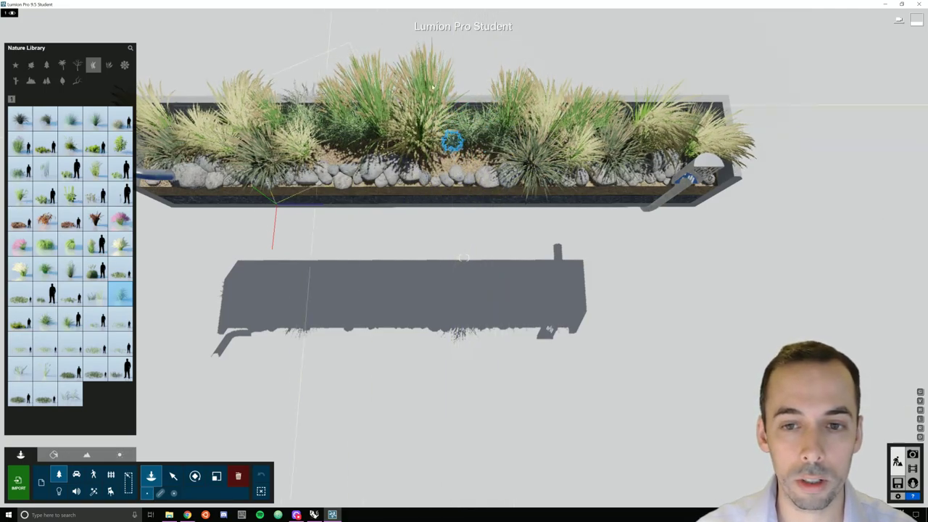
# - Place a scaled-down Blue Fescue just behind the long row of rocks, deleting the oversized first attempt
pyautogui.click(72, 119)
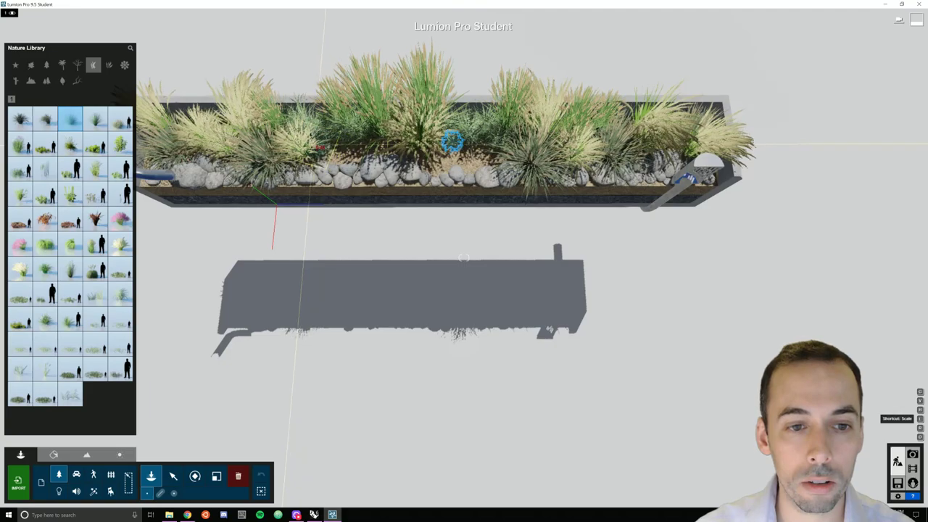
pyautogui.click(327, 155)
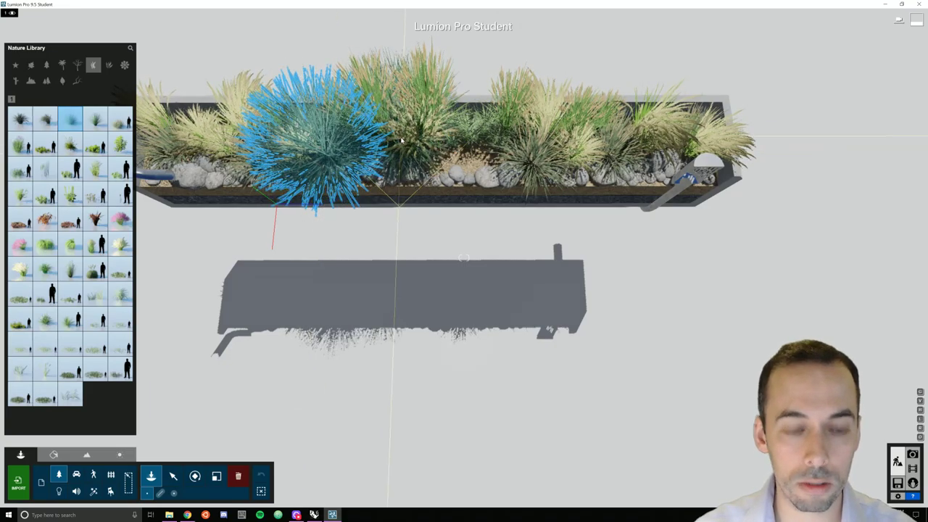
pyautogui.click(319, 149)
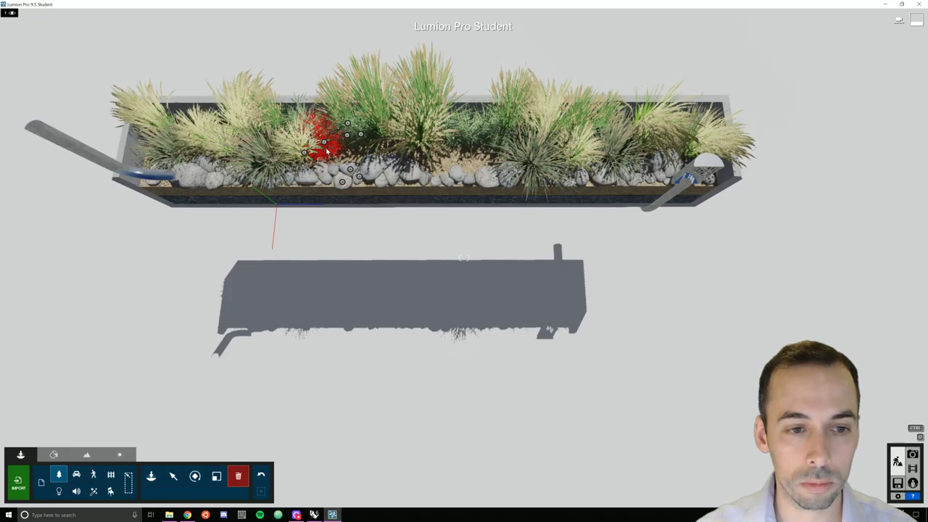
pyautogui.click(327, 150)
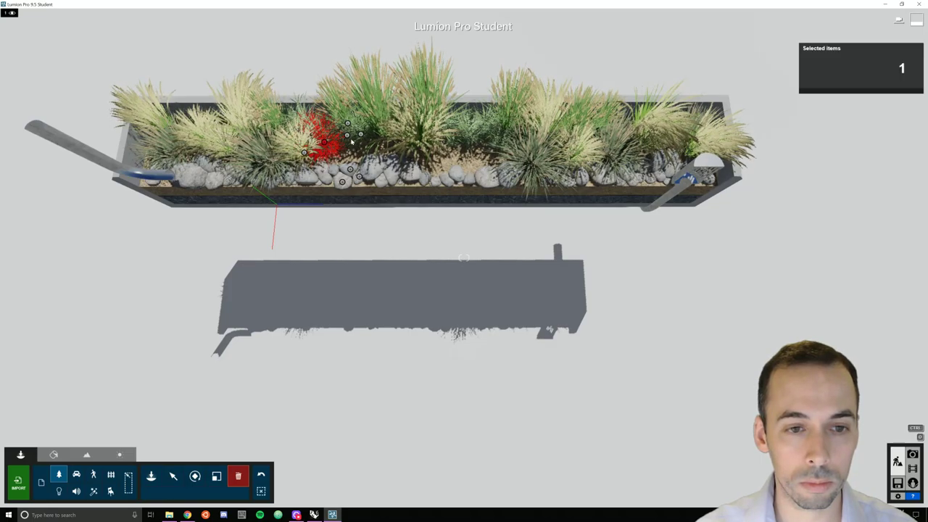
pyautogui.click(151, 476)
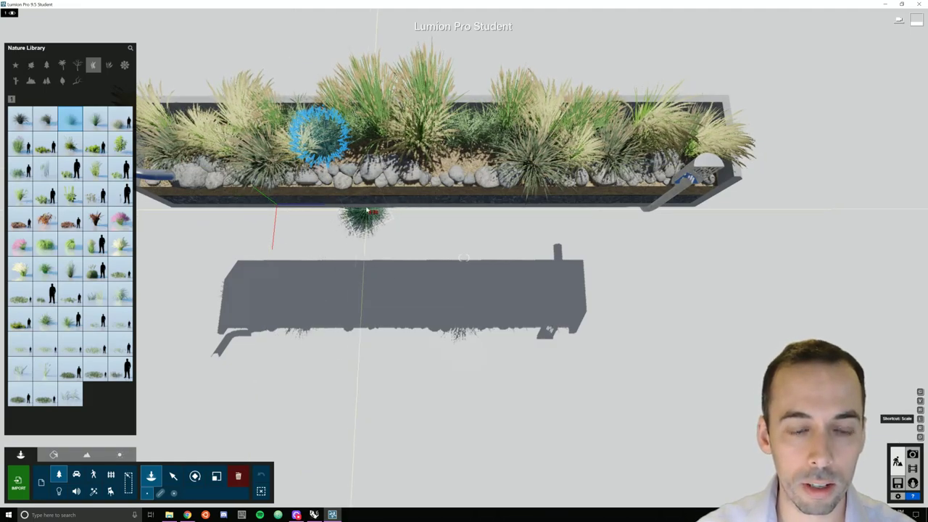
pyautogui.click(347, 160)
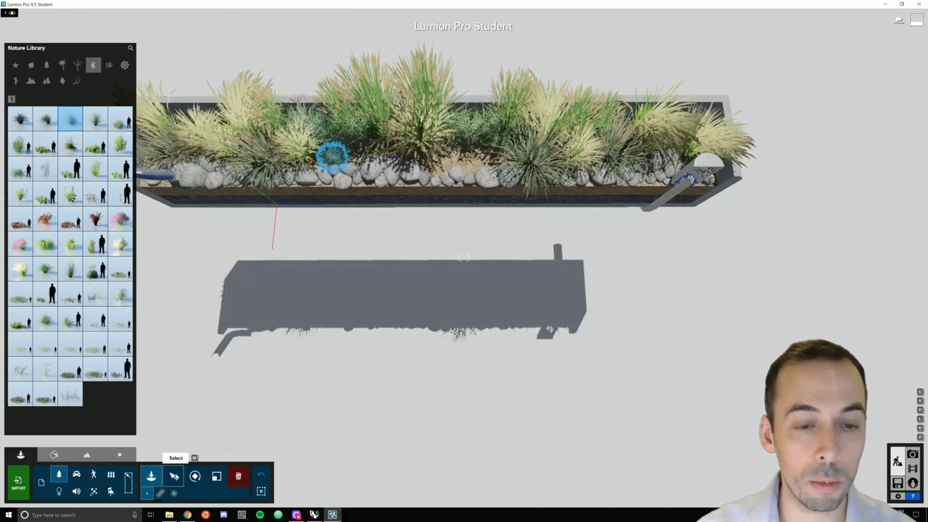
# - Copy the small Blue Fescue along the rock edge, beside and beyond the central grasses and at the long row's planter end
pyautogui.click(174, 475)
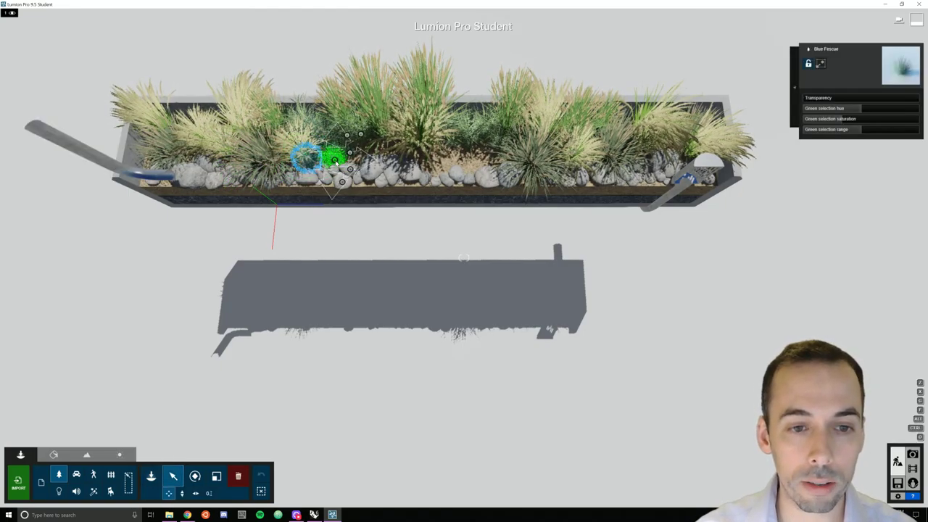
pyautogui.moveTo(334, 160); pyautogui.dragTo(358, 156)
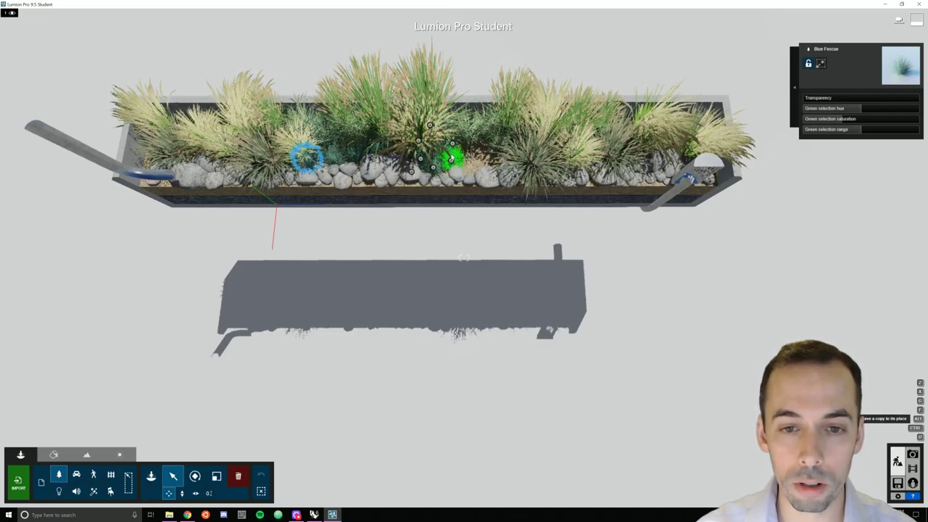
pyautogui.click(451, 158)
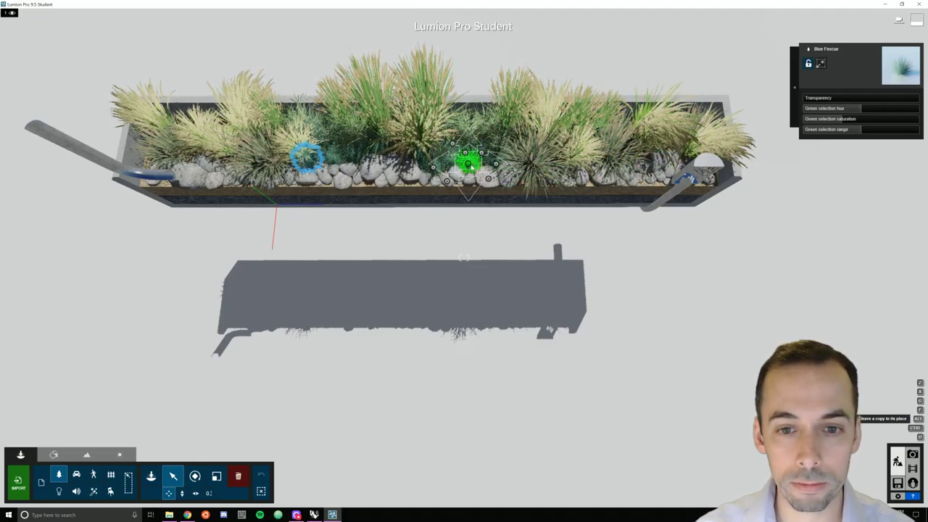
pyautogui.moveTo(526, 166)
pyautogui.mouseDown()
pyautogui.moveTo(659, 171)
pyautogui.moveTo(151, 170)
pyautogui.moveTo(148, 150)
pyautogui.mouseUp()
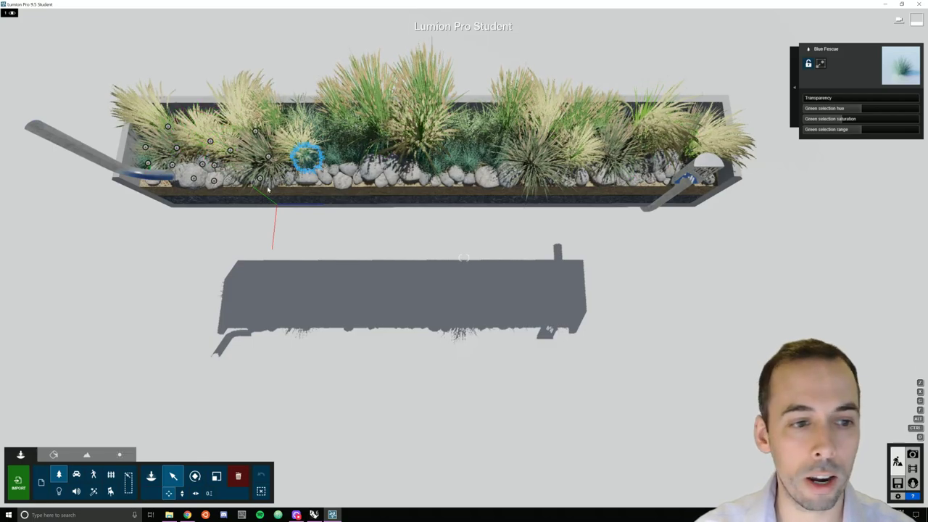
pyautogui.click(147, 161)
pyautogui.moveTo(147, 170); pyautogui.dragTo(307, 157)
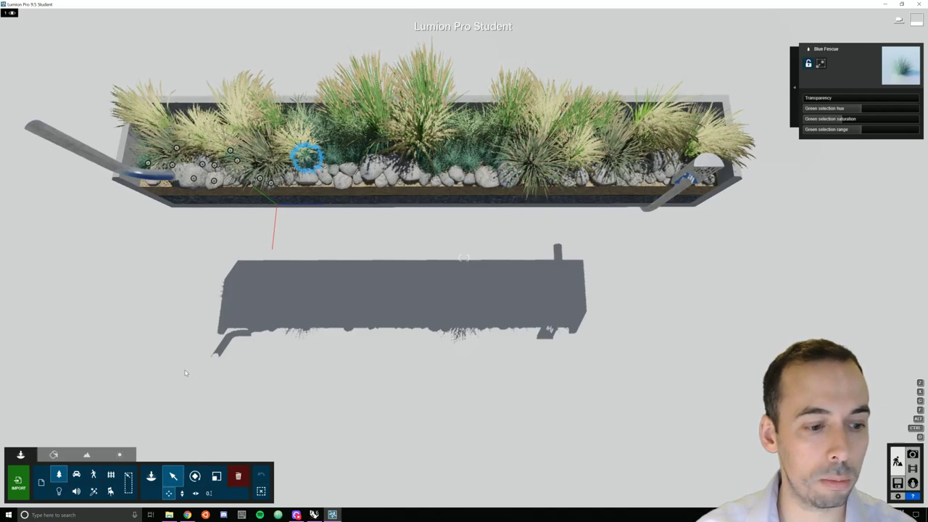
# - Choose the yellow-flowering plant from the flower library and place two scaled-down plants on the drain side of the tall central grasses
pyautogui.click(151, 476)
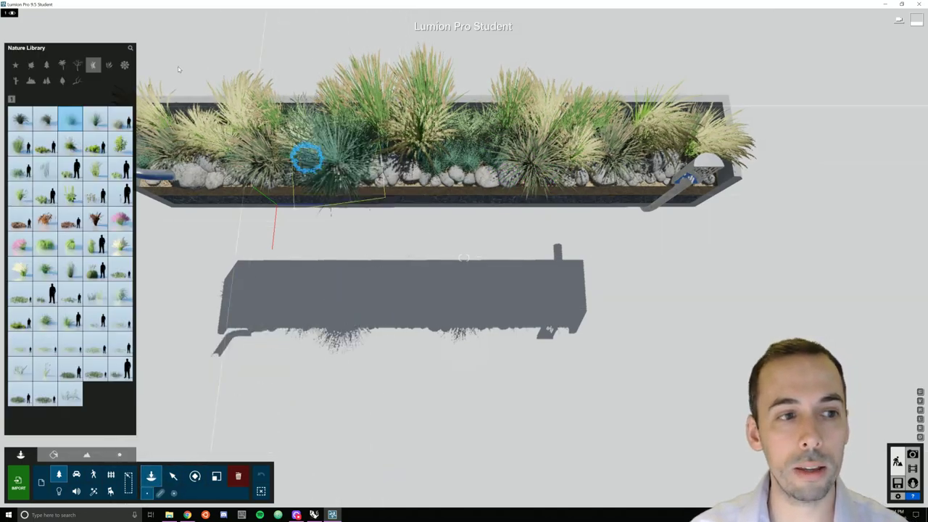
pyautogui.click(125, 65)
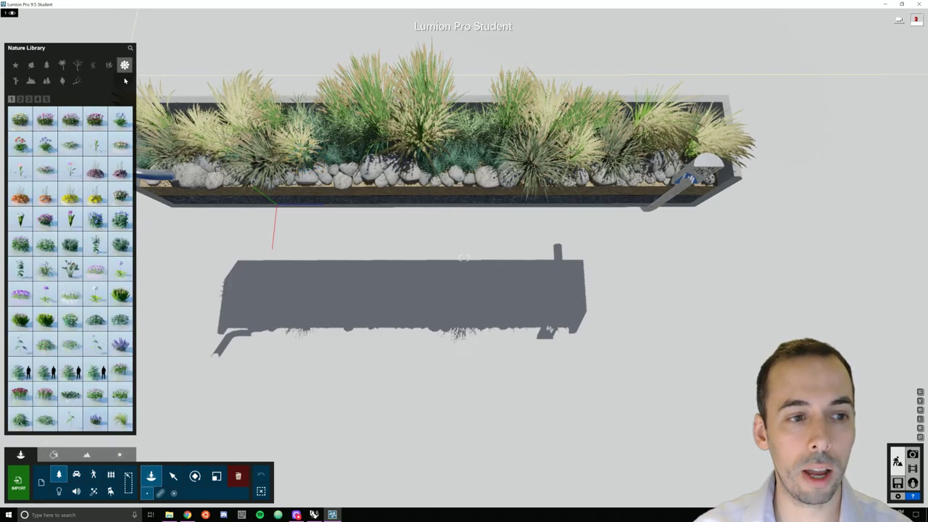
pyautogui.click(46, 99)
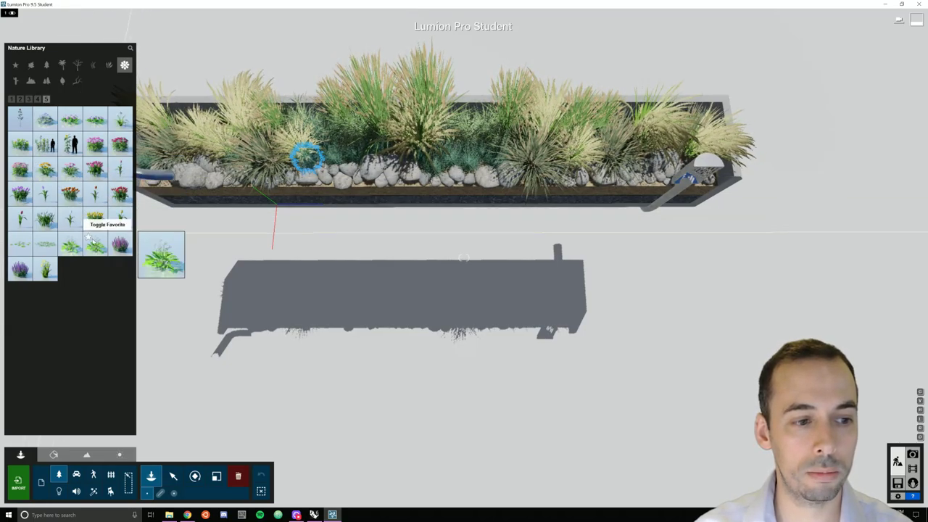
pyautogui.click(46, 269)
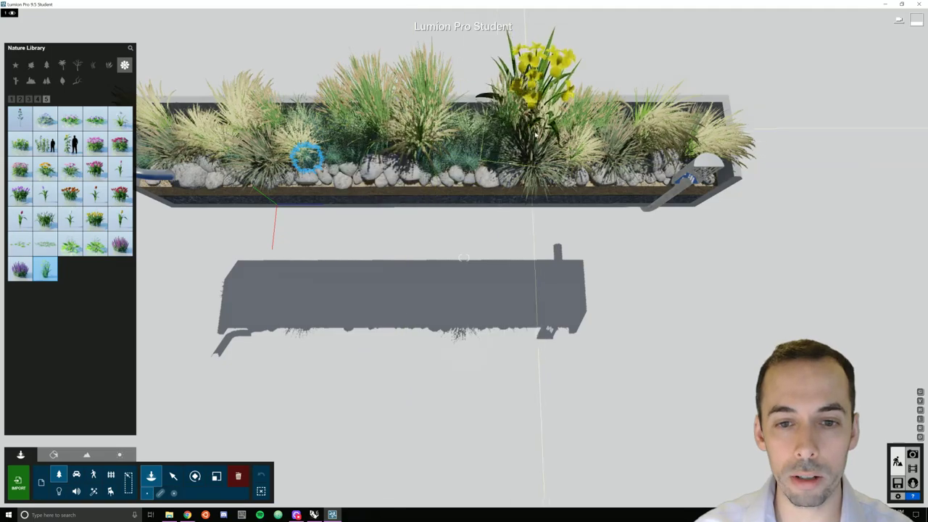
pyautogui.press('l')
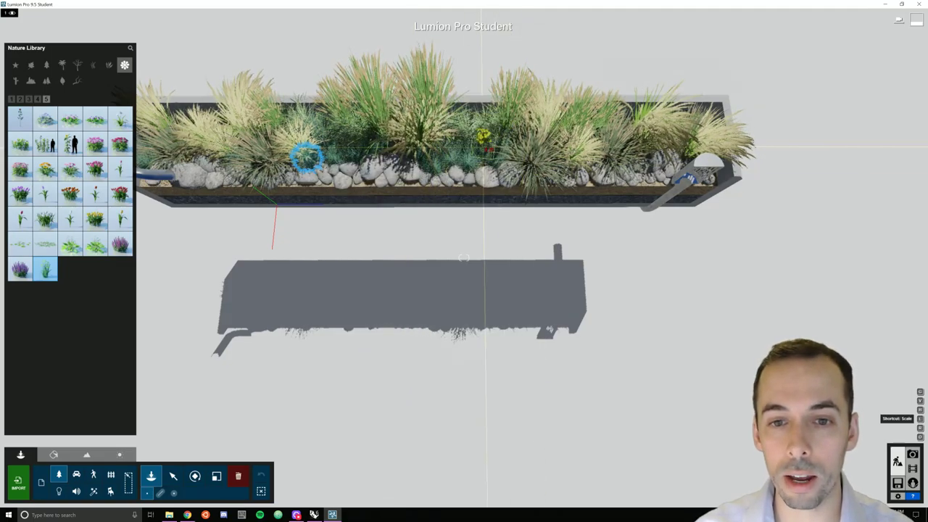
pyautogui.click(481, 149)
pyautogui.press('l')
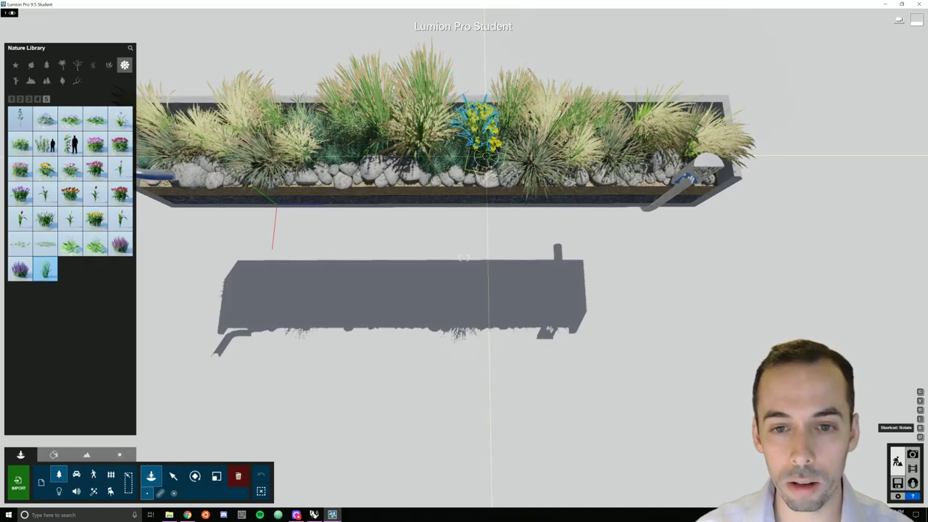
pyautogui.click(480, 153)
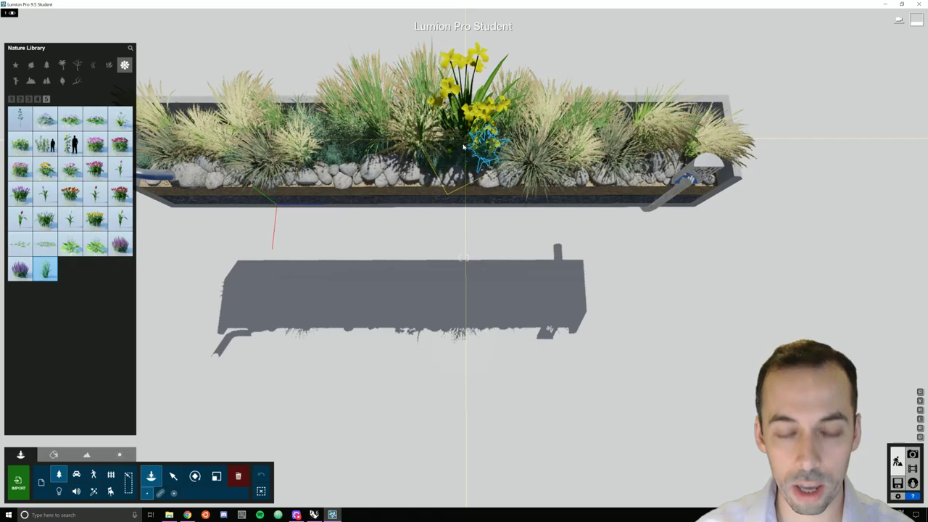
# - Place two small yellow-flowering plants behind the rocks on the inlet side of the tall central grasses
pyautogui.press('l')
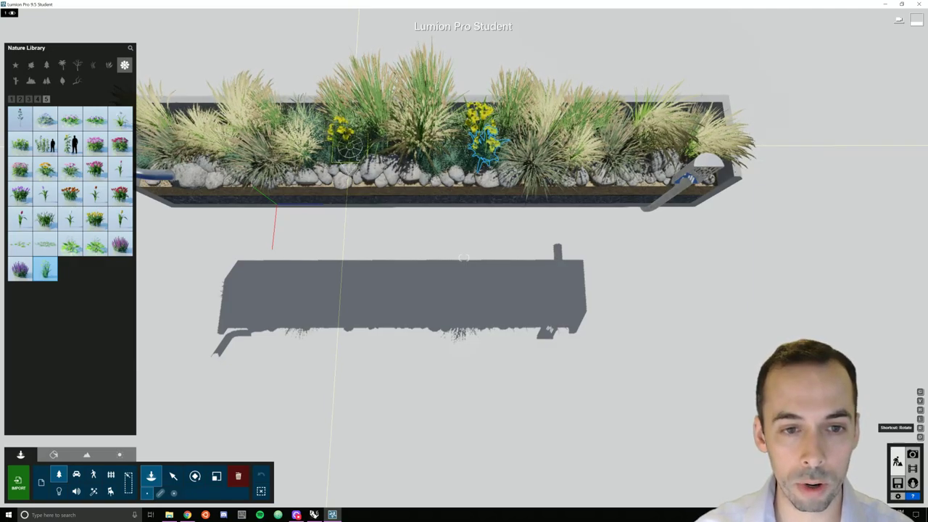
pyautogui.click(350, 147)
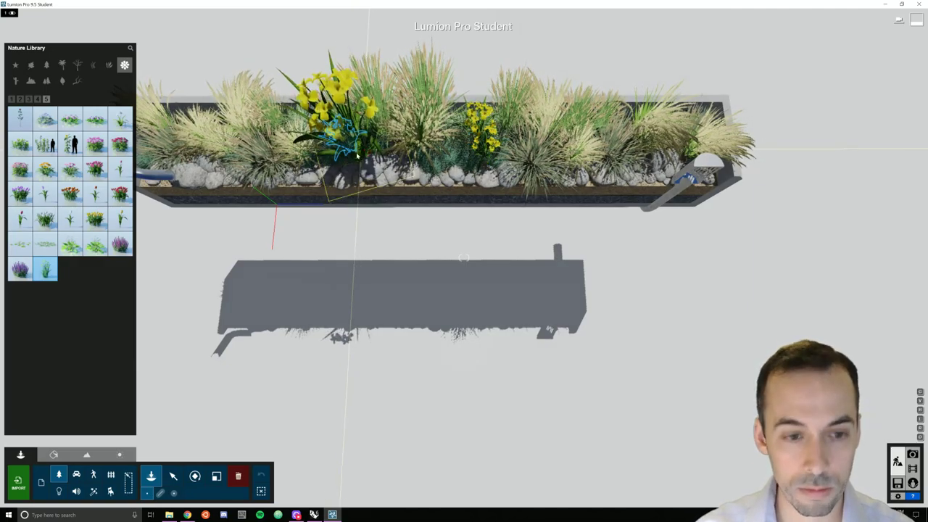
pyautogui.press('l')
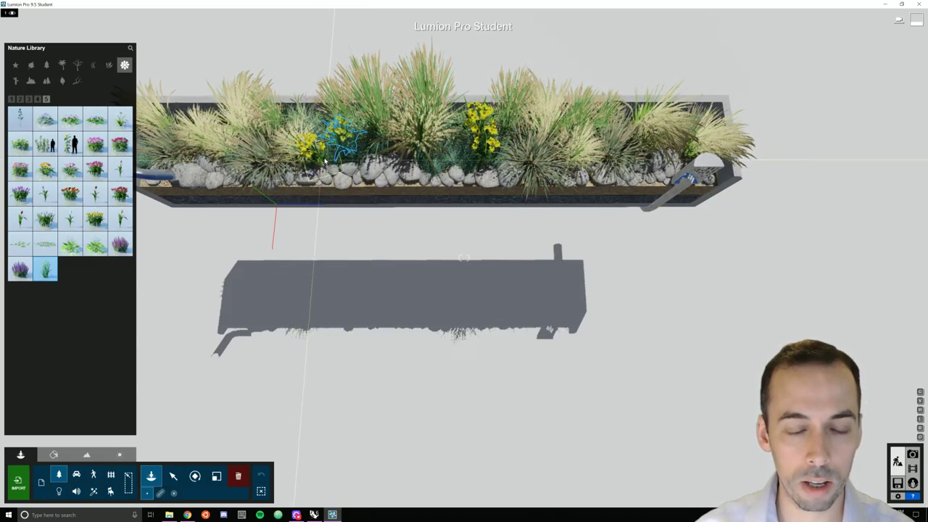
pyautogui.click(326, 161)
# - Place four more scaled-down yellow-flowering plants among the rear grasses, beside the central clump and toward both planter ends
pyautogui.press('l')
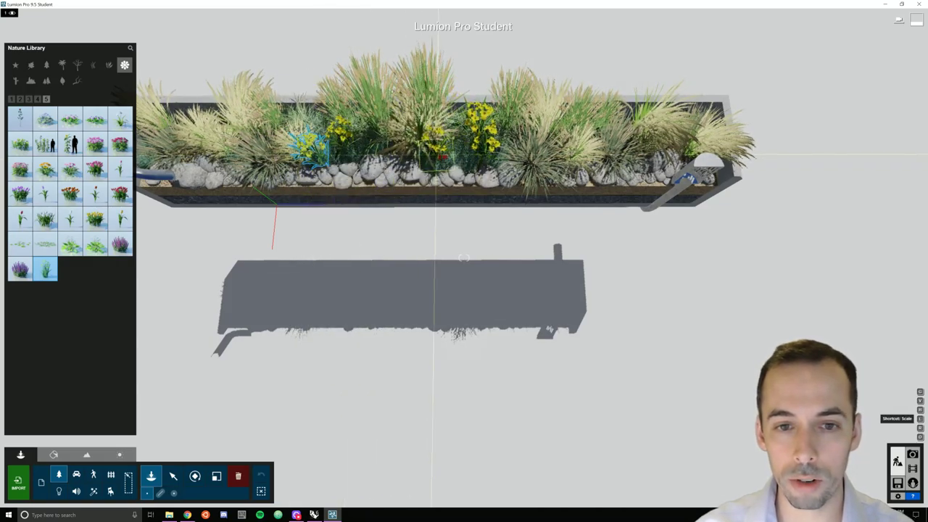
pyautogui.click(458, 121)
pyautogui.press('l')
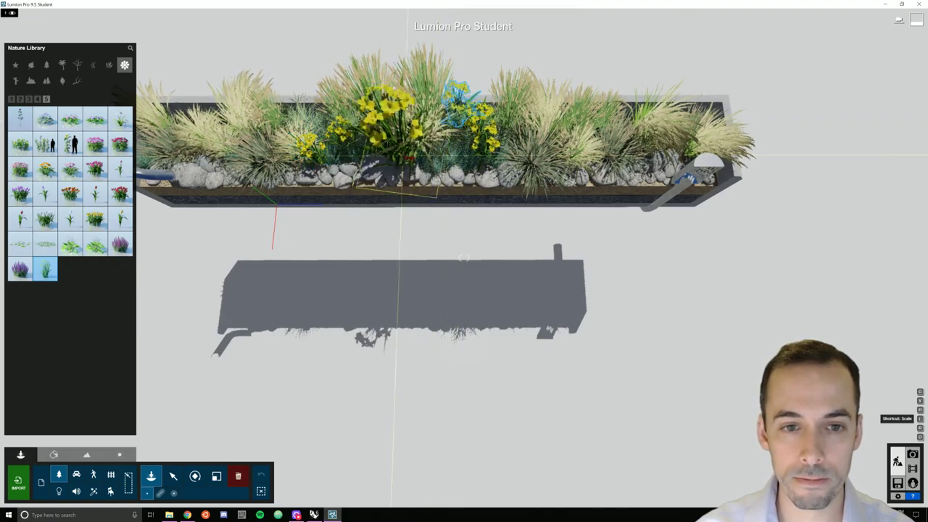
pyautogui.moveTo(399, 154); pyautogui.dragTo(327, 121)
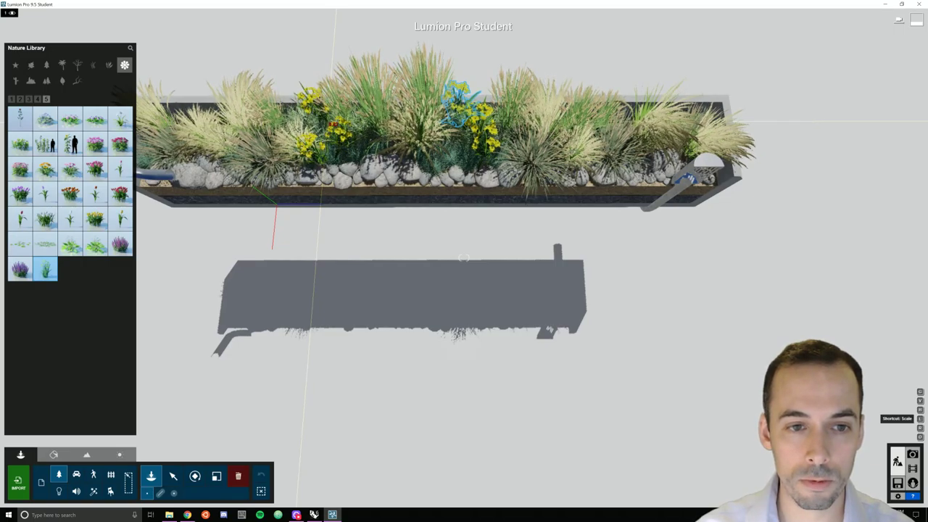
pyautogui.click(328, 122)
pyautogui.press('l')
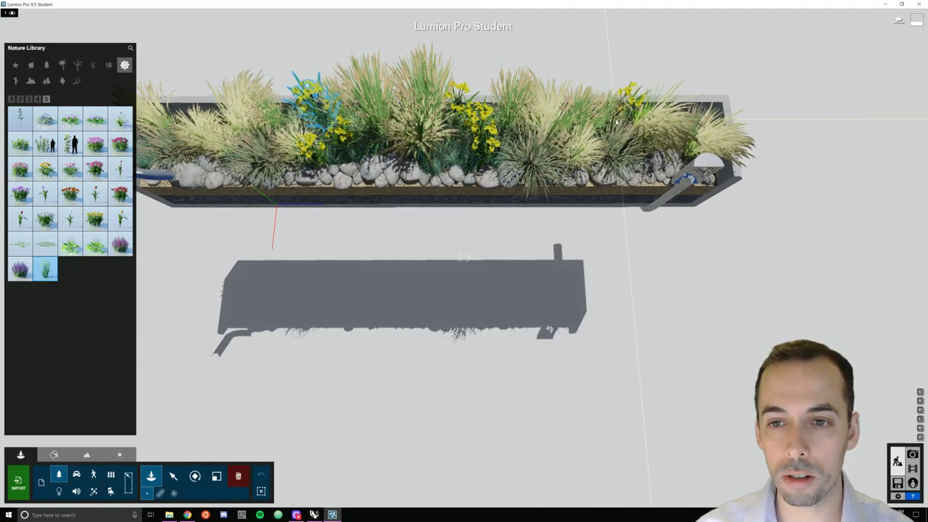
pyautogui.click(616, 119)
pyautogui.press('l')
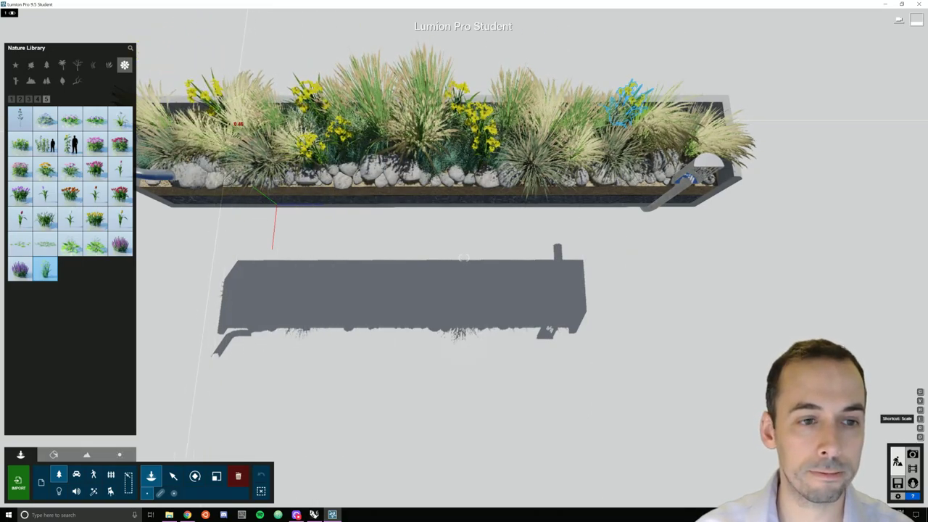
pyautogui.click(232, 123)
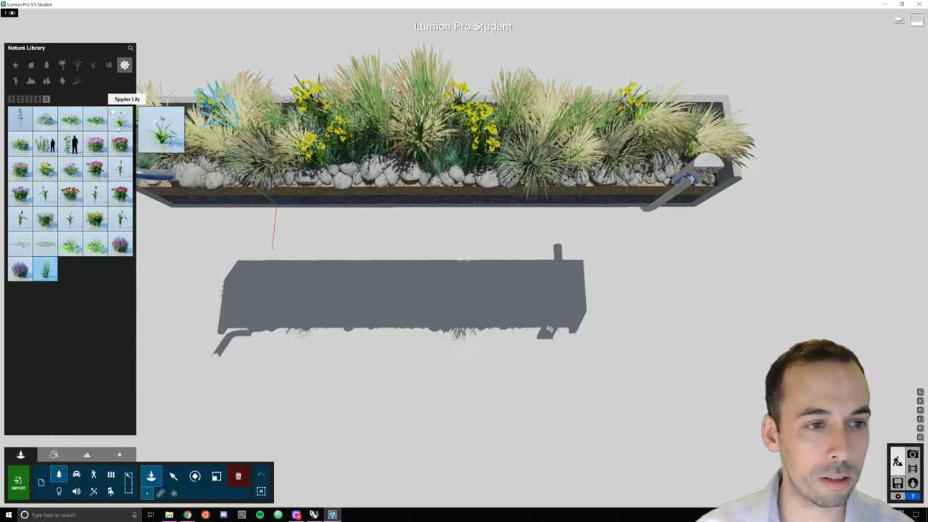
# - Switch to Spyder Lily and place three scaled-down plants along the rock edge around the central grasses
pyautogui.click(119, 125)
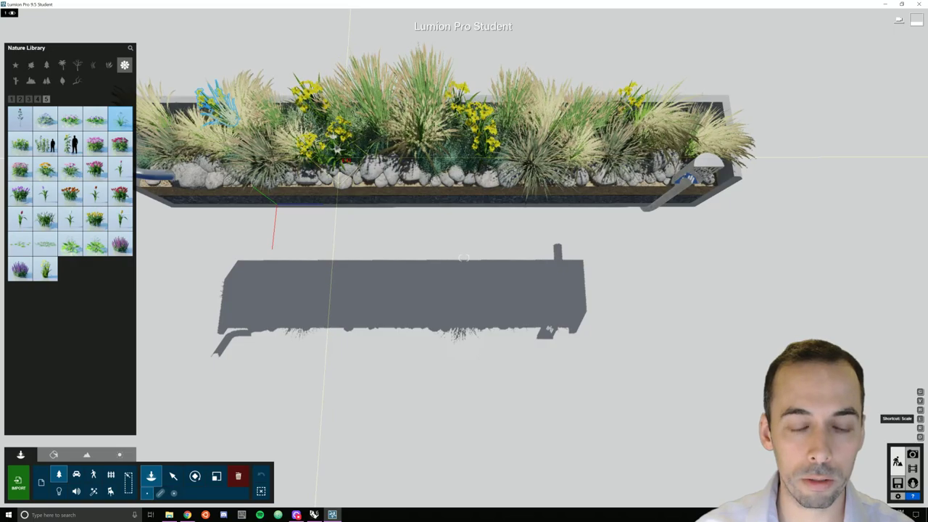
pyautogui.click(342, 161)
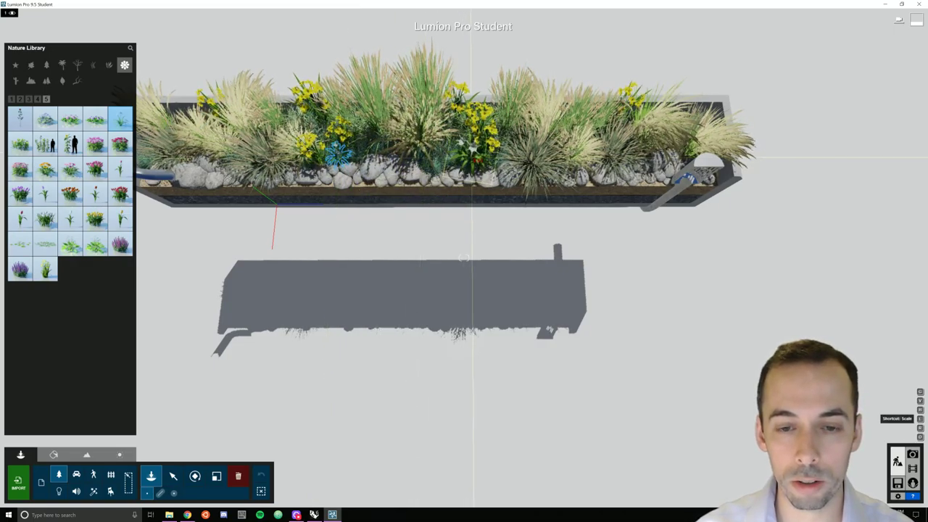
pyautogui.click(452, 153)
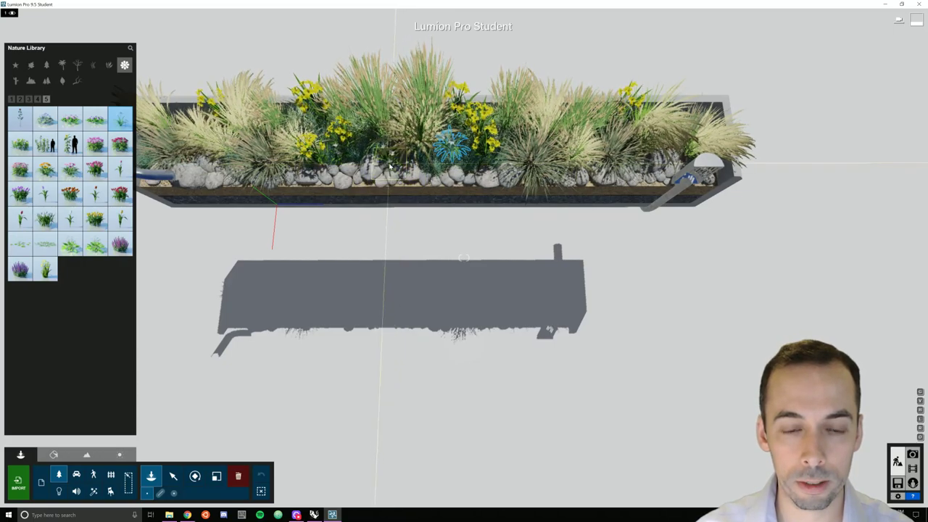
pyautogui.click(393, 161)
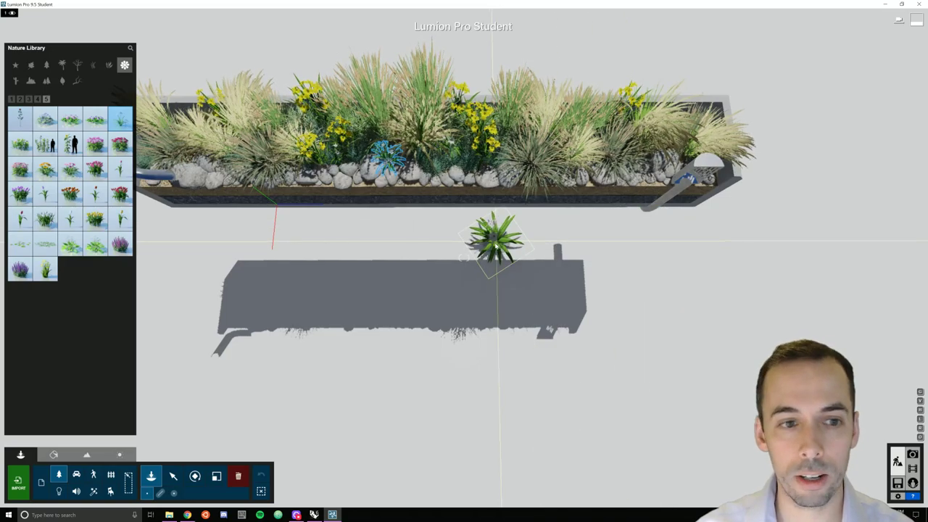
# - Choose the purple iris from the flower library and place one scaled-down plant beside the rear yellow flowers on the inlet side
pyautogui.click(38, 99)
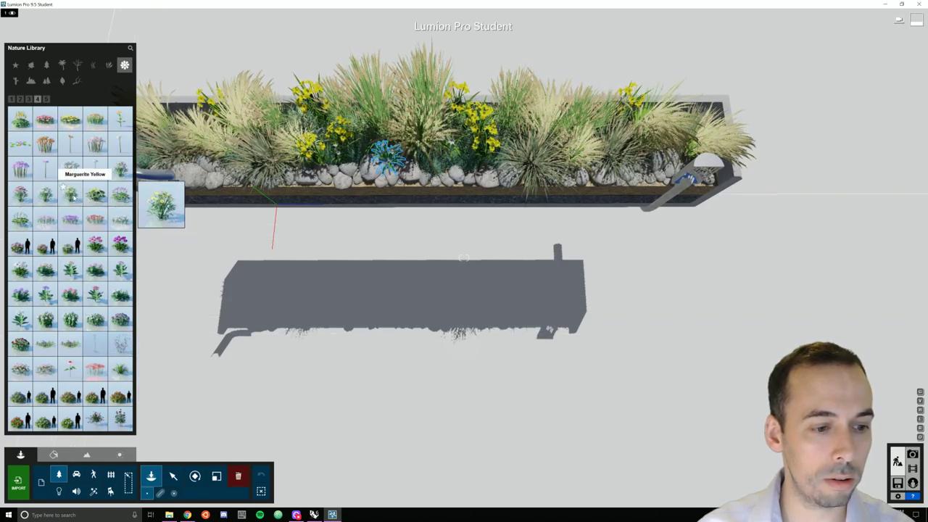
pyautogui.click(29, 98)
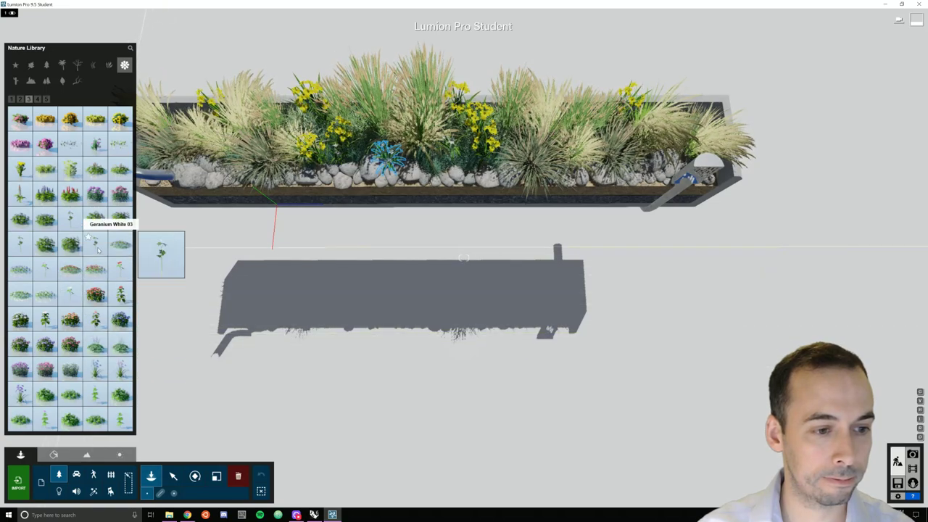
pyautogui.click(98, 367)
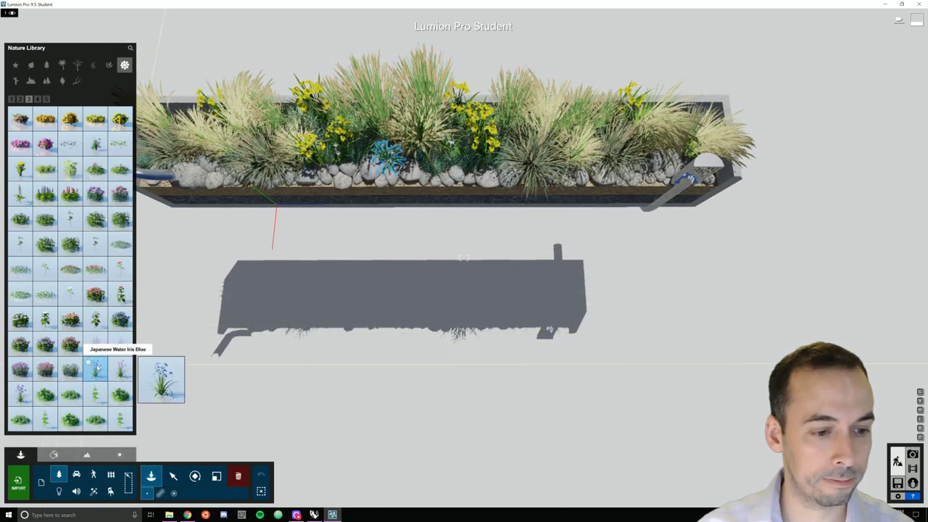
pyautogui.click(20, 392)
pyautogui.click(217, 141)
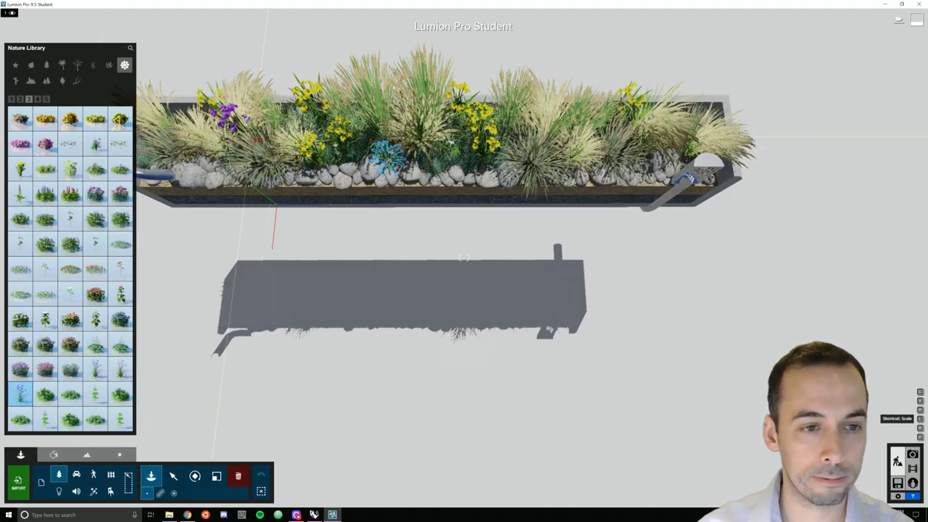
pyautogui.click(306, 122)
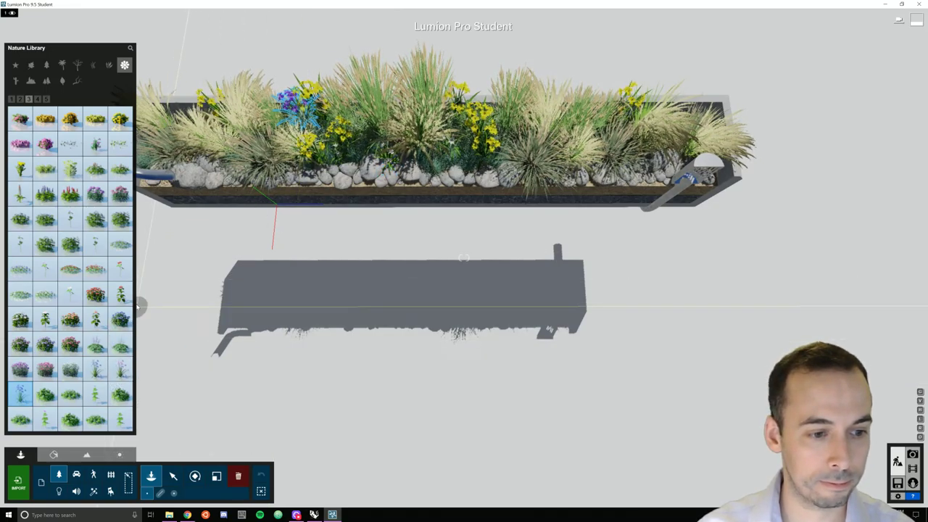
# - Switch to Japanese Water Iris Blue and place one scaled-down plant behind the yellow flowers on the drain side of the central grasses
pyautogui.click(95, 368)
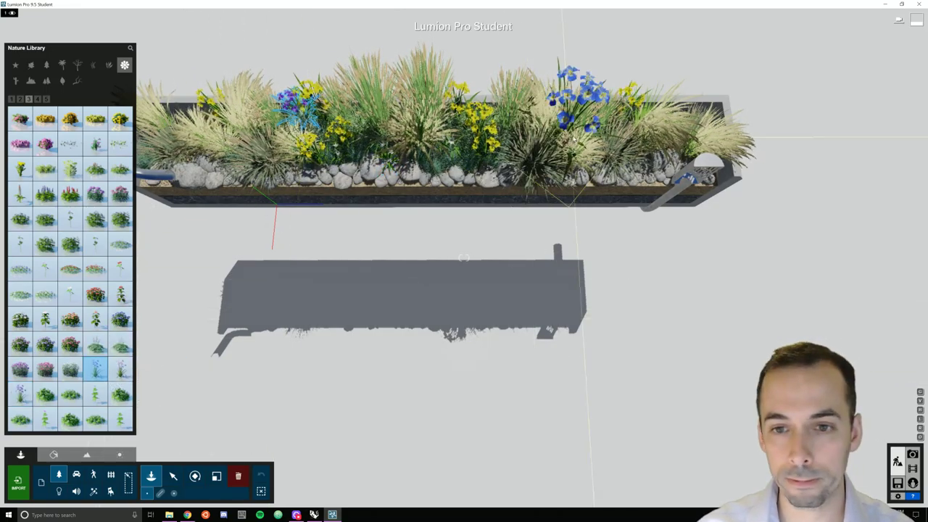
pyautogui.click(573, 138)
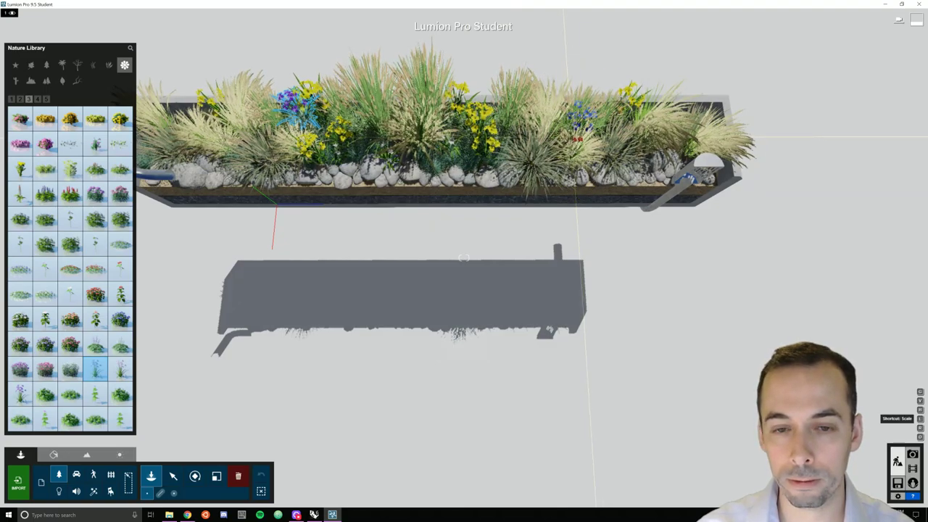
pyautogui.click(500, 107)
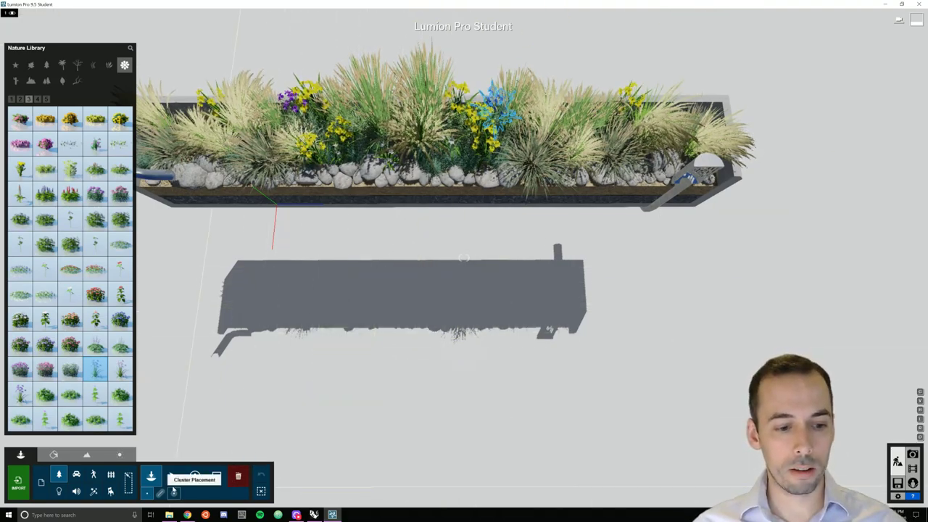
# - Examine the finished planting and the planter's soil layers from above and from a low front view
pyautogui.click(172, 476)
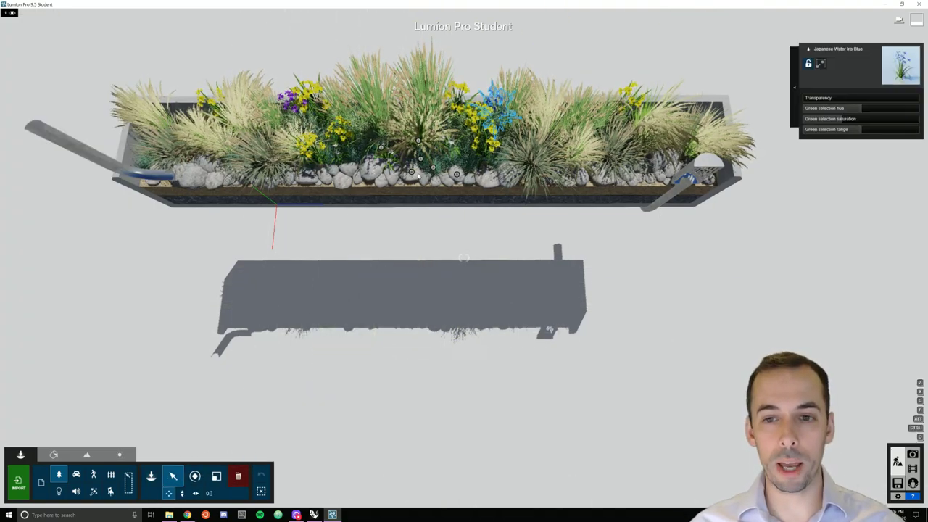
pyautogui.moveTo(416, 229); pyautogui.dragTo(414, 218, button='right')
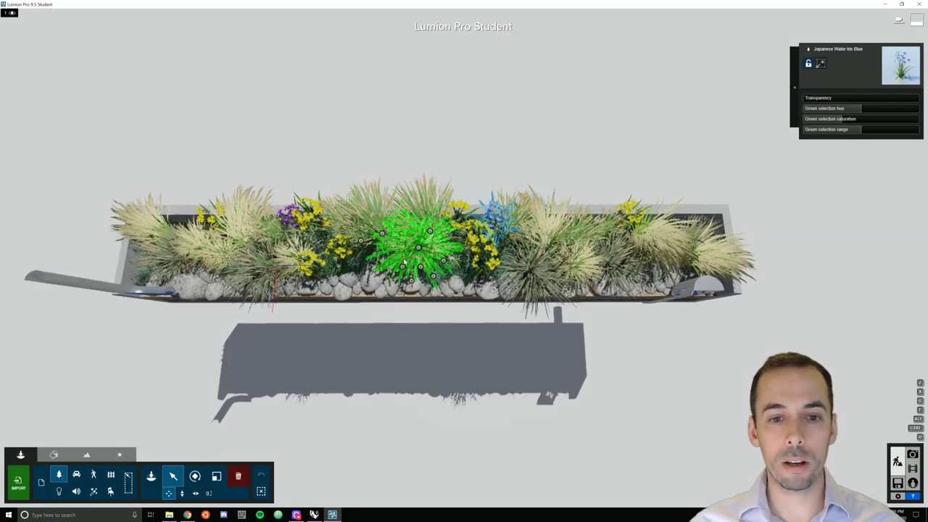
pyautogui.moveTo(404, 261); pyautogui.dragTo(407, 145, button='right')
pyautogui.scroll(-3, 428, 349)
pyautogui.moveTo(387, 476); pyautogui.dragTo(387, 396, button='right')
pyautogui.moveTo(404, 123); pyautogui.dragTo(400, 471, button='right')
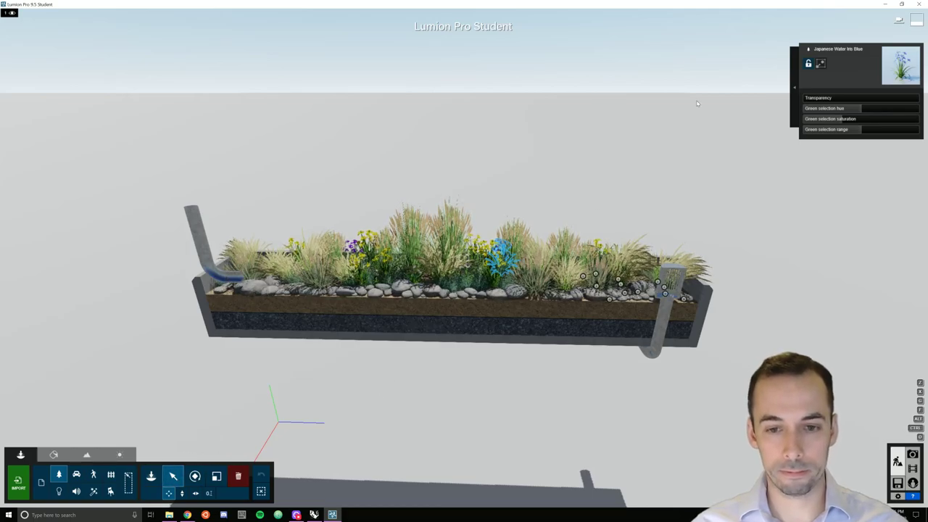
pyautogui.click(151, 475)
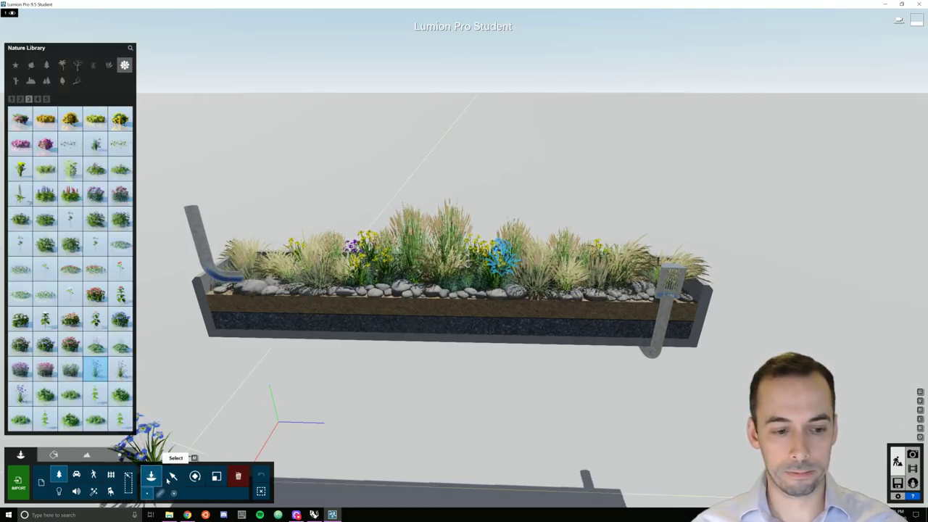
pyautogui.click(174, 475)
pyautogui.moveTo(428, 428); pyautogui.dragTo(455, 378, button='right')
pyautogui.press('e')
pyautogui.press('e')
pyautogui.press('e')
pyautogui.scroll(4, 420, 288)
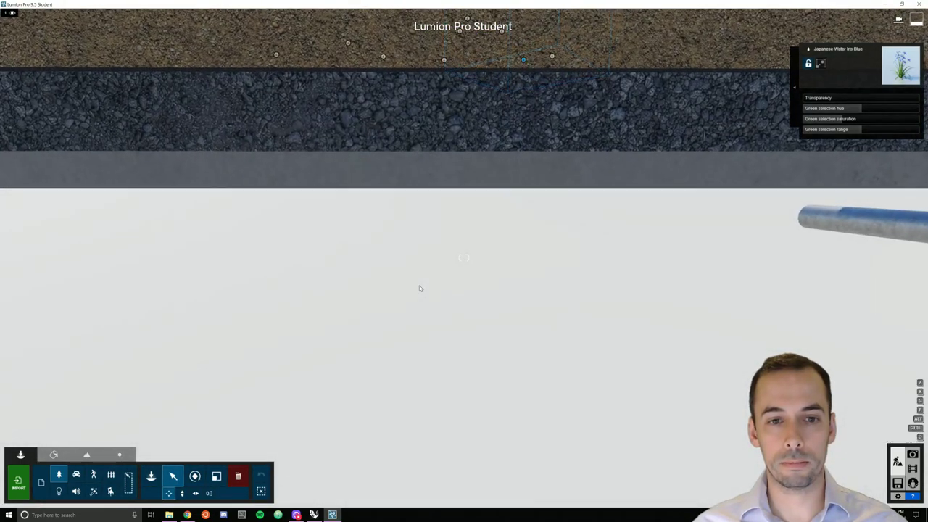
pyautogui.scroll(-3, 420, 288)
pyautogui.moveTo(420, 288); pyautogui.dragTo(433, 259, button='right')
pyautogui.press('e')
pyautogui.press('w')
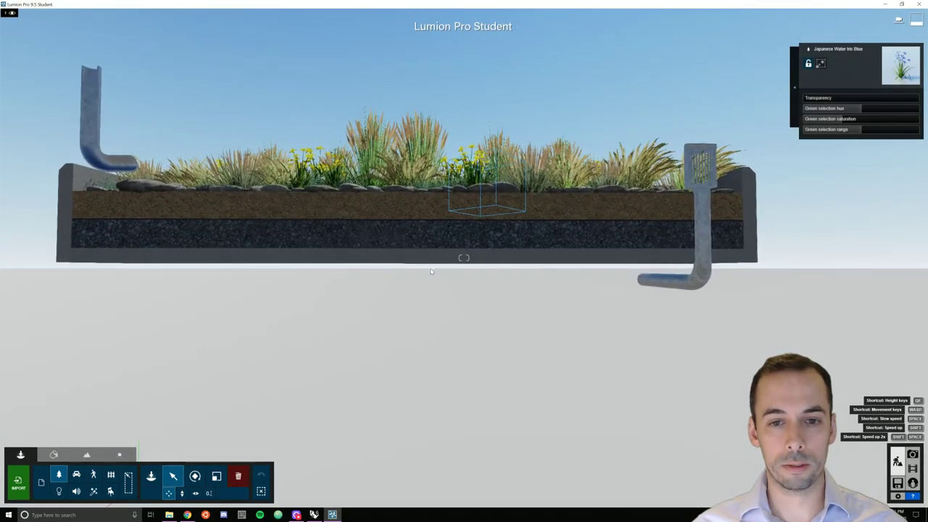
pyautogui.moveTo(407, 300)
pyautogui.mouseDown(button='right')
pyautogui.moveTo(406, 317)
pyautogui.moveTo(404, 296)
pyautogui.mouseUp(button='right')
pyautogui.press('q')
pyautogui.press('s')
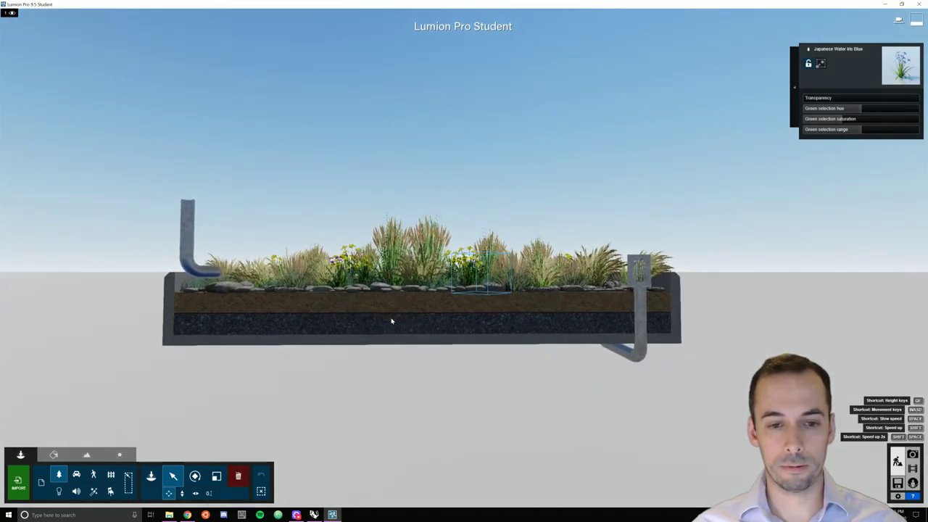
# - Frame the whole planter section straight on from the front, including the inlet pipe and the drain
pyautogui.press('e')
pyautogui.press('q')
pyautogui.press('w')
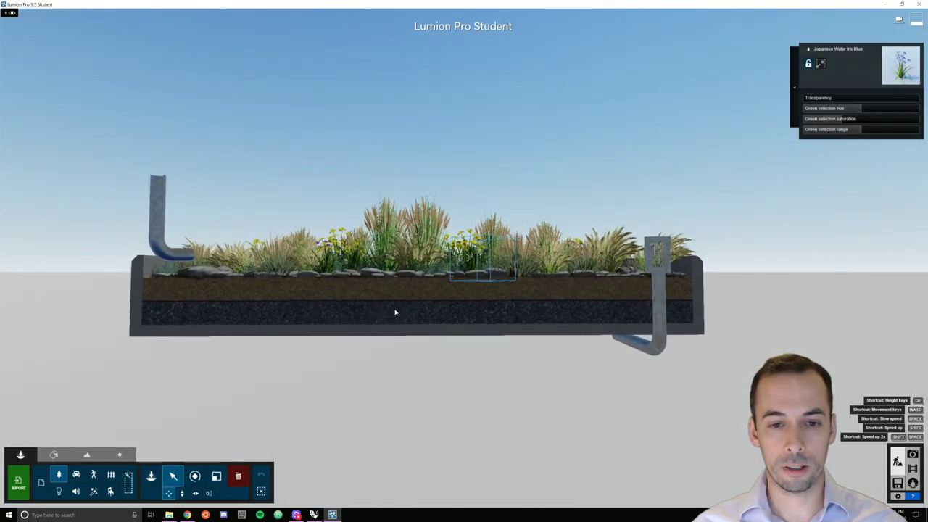
pyautogui.press('w')
pyautogui.moveTo(367, 323); pyautogui.dragTo(345, 328, button='right')
pyautogui.press('a')
pyautogui.press('d')
pyautogui.moveTo(392, 293); pyautogui.dragTo(393, 294, button='right')
pyautogui.press('a')
pyautogui.press('d')
pyautogui.press('a')
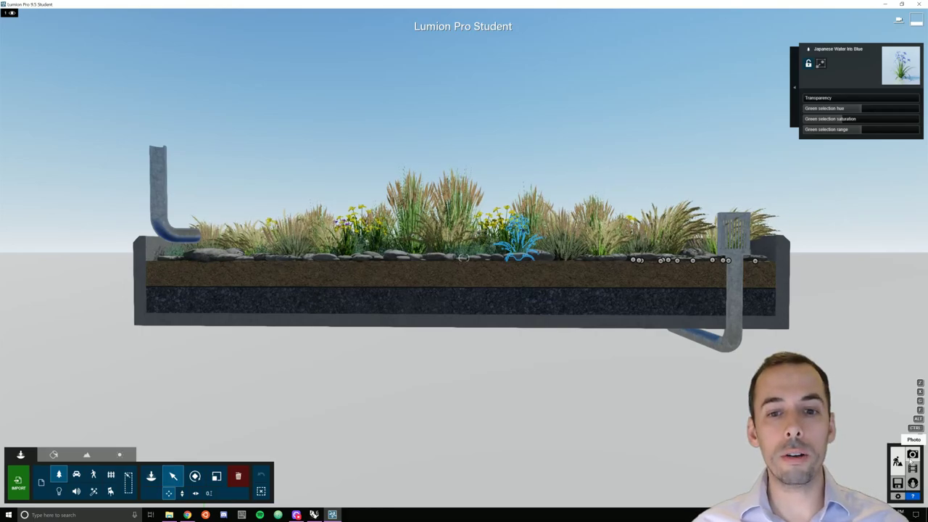
# - Switch to Photo mode, set the camera to horizontal eye level and center the planter section in the shot
pyautogui.click(911, 457)
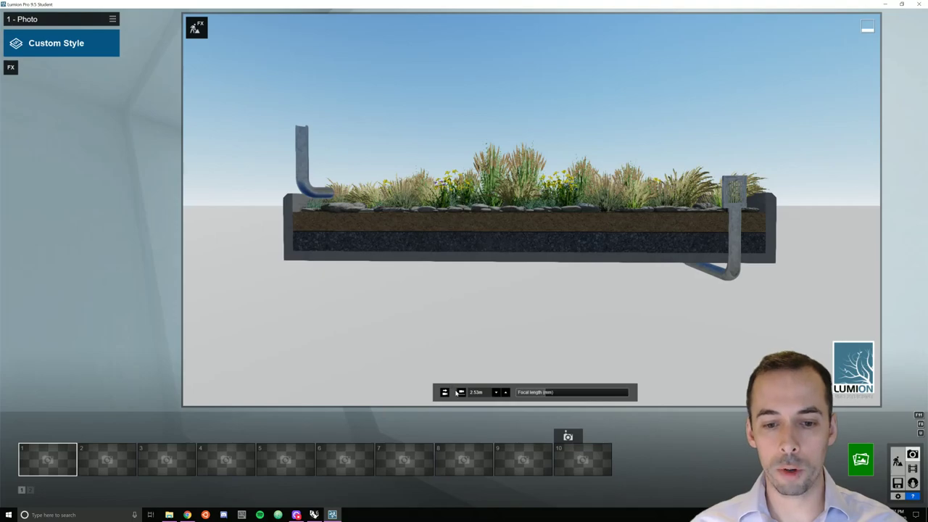
pyautogui.click(445, 392)
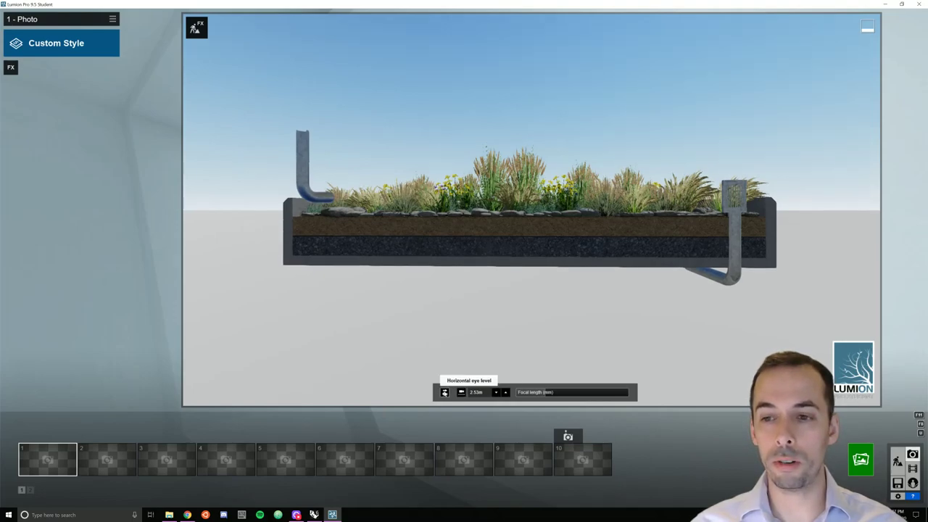
pyautogui.press('d')
pyautogui.press('a')
pyautogui.press('d')
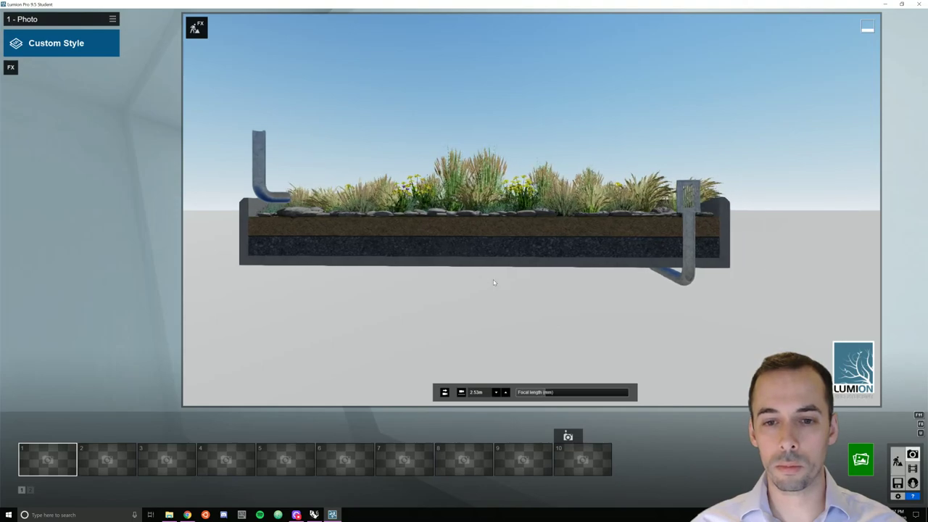
pyautogui.press('a')
pyautogui.press('s')
pyautogui.press('d')
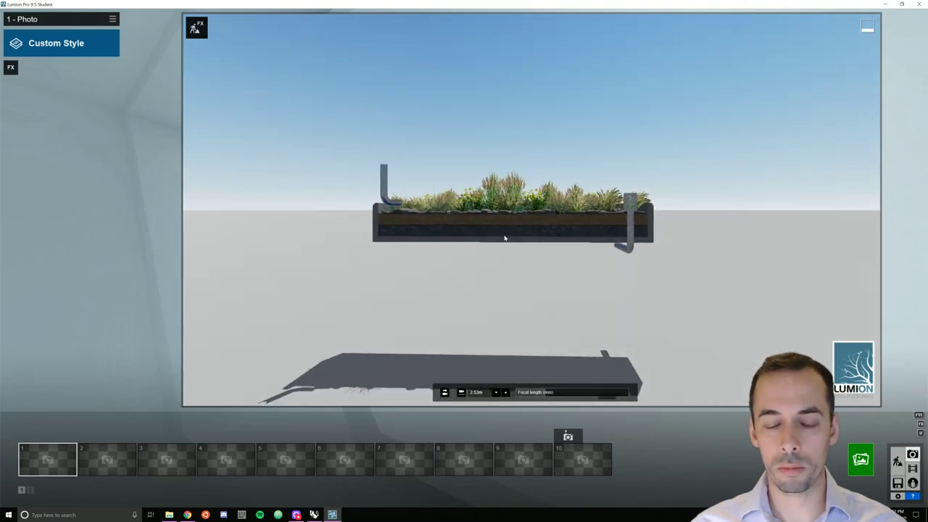
pyautogui.press('w')
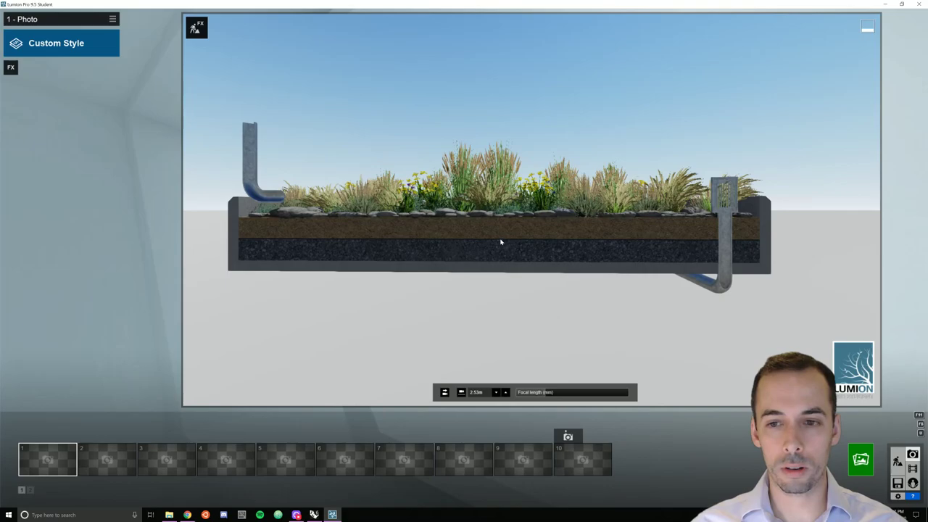
pyautogui.press('a')
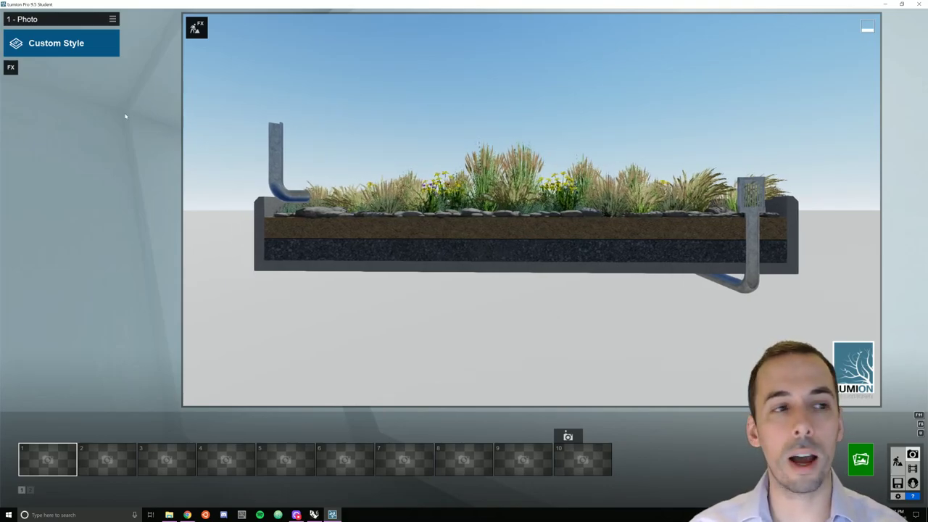
# - Apply the Realistic style to the photo
pyautogui.click(59, 22)
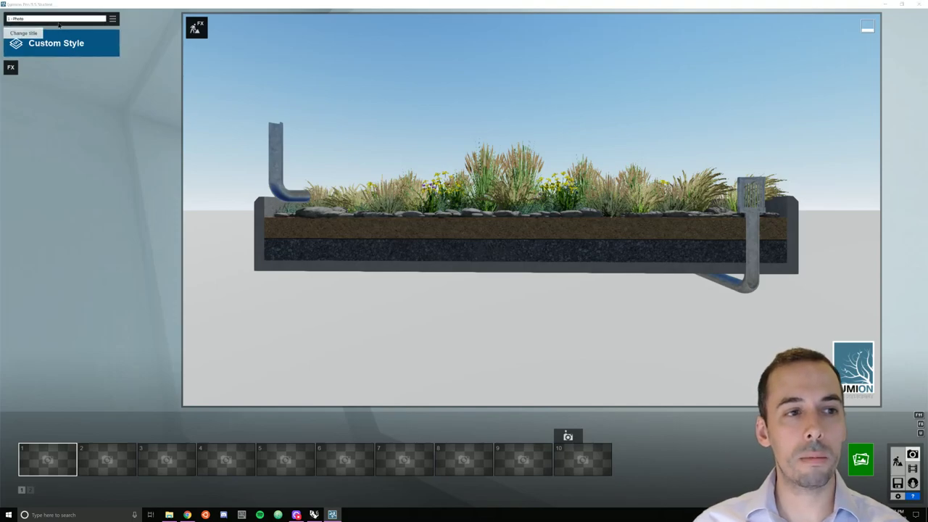
pyautogui.click(20, 45)
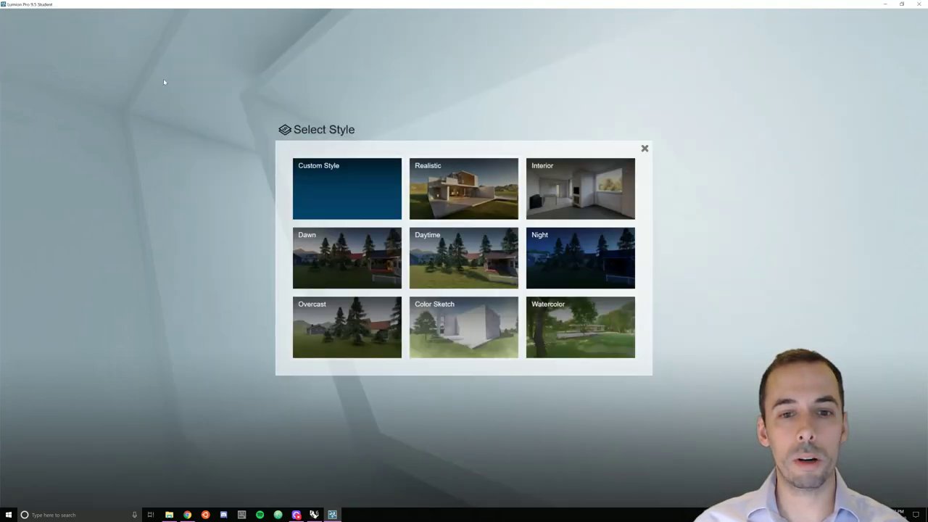
pyautogui.click(463, 193)
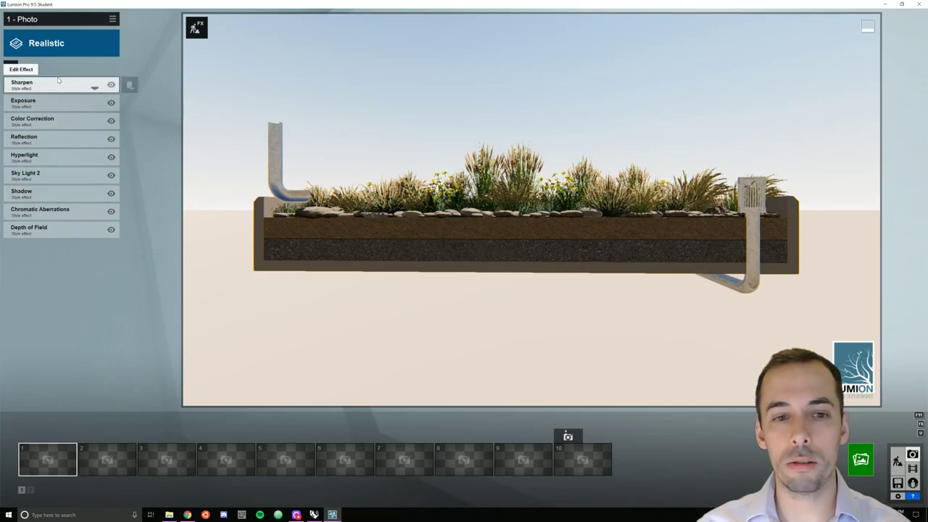
# - Raise the exposure of the Realistic style slightly and return to the effects list
pyautogui.click(37, 106)
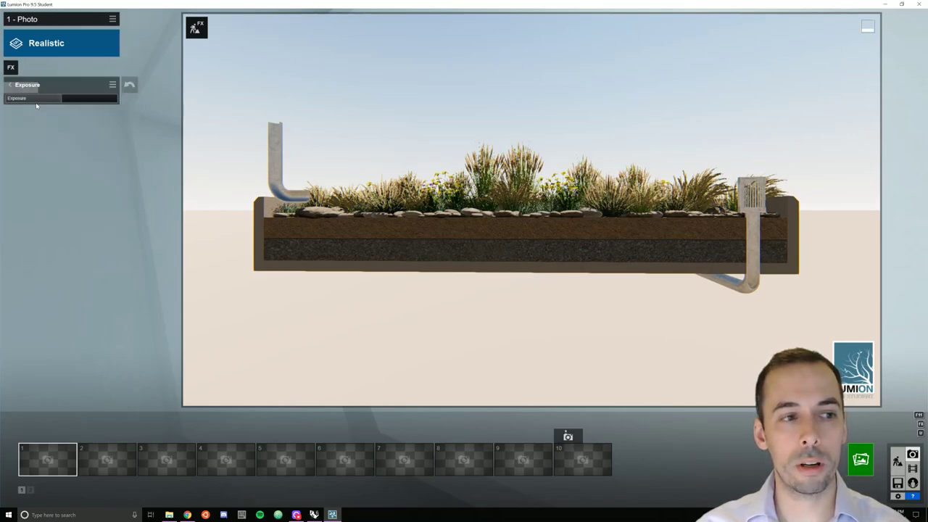
pyautogui.moveTo(66, 98); pyautogui.dragTo(69, 99)
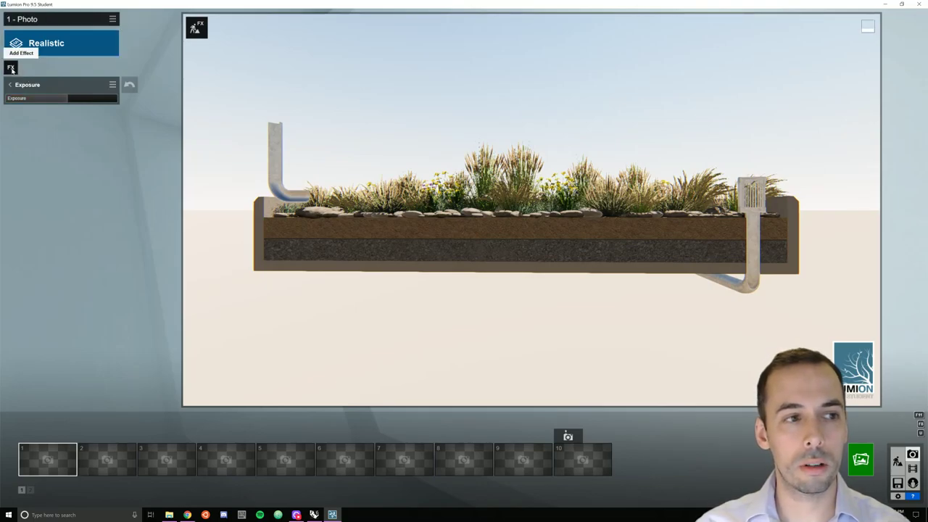
pyautogui.click(20, 46)
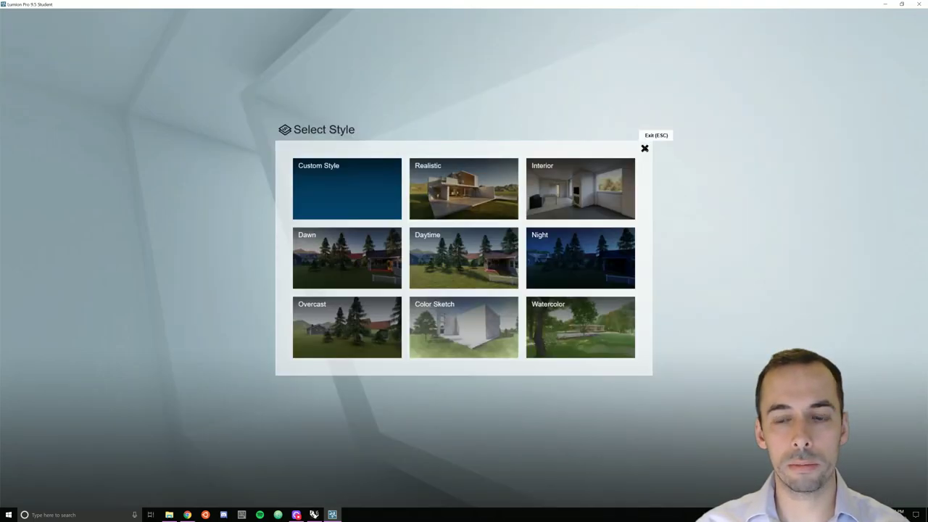
pyautogui.click(644, 149)
pyautogui.click(11, 87)
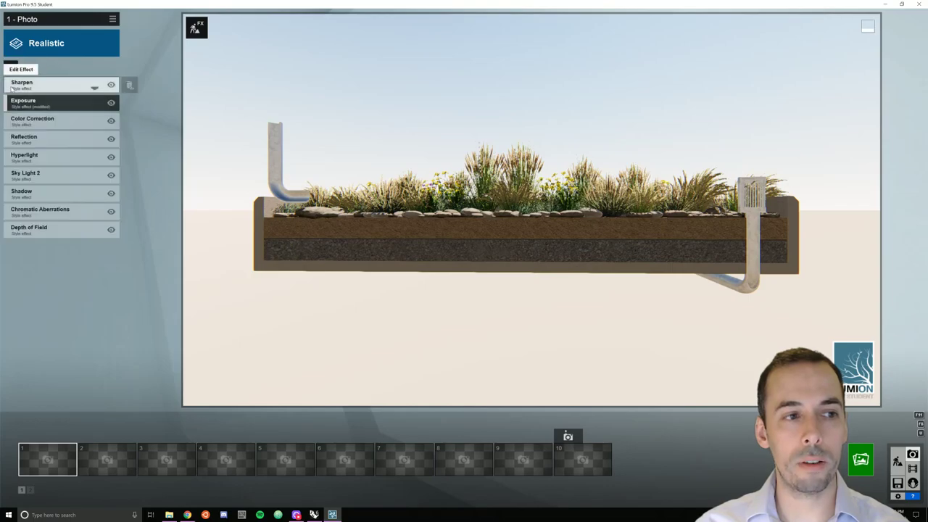
# - Add a Sun effect and set its heading just past the middle so sunlight falls on the planter's front section
pyautogui.click(16, 69)
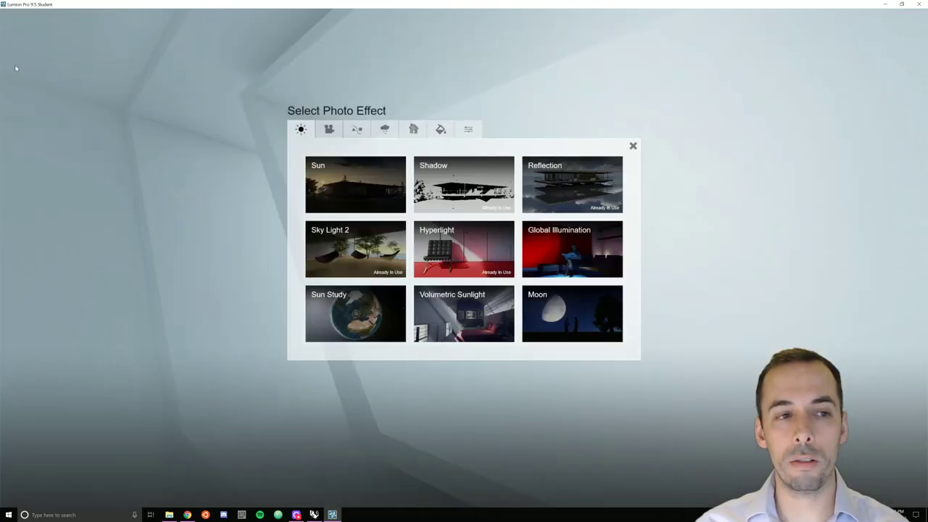
pyautogui.click(366, 182)
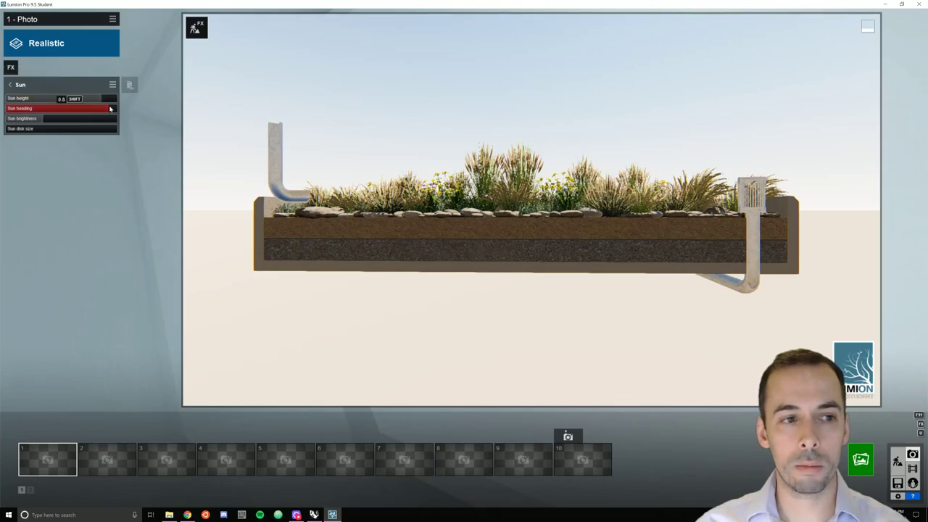
pyautogui.moveTo(106, 109); pyautogui.dragTo(66, 109)
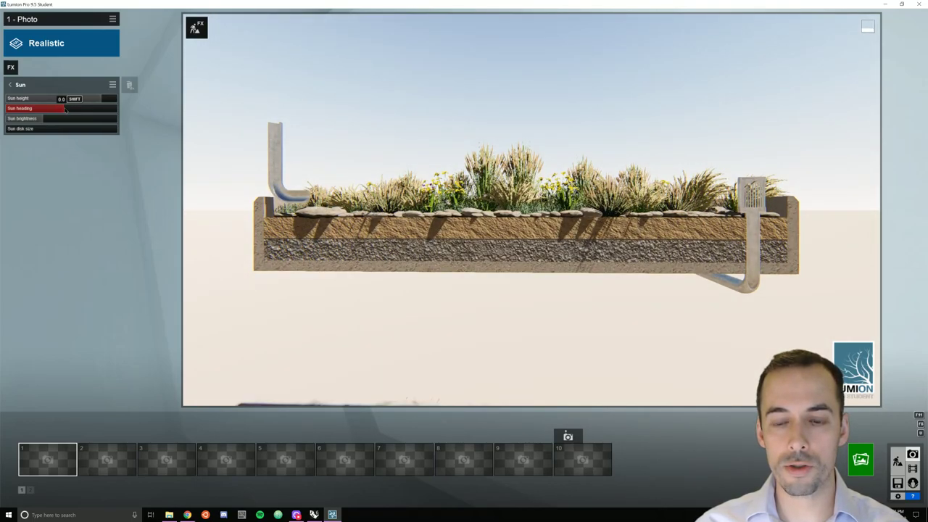
pyautogui.moveTo(65, 109); pyautogui.dragTo(70, 109)
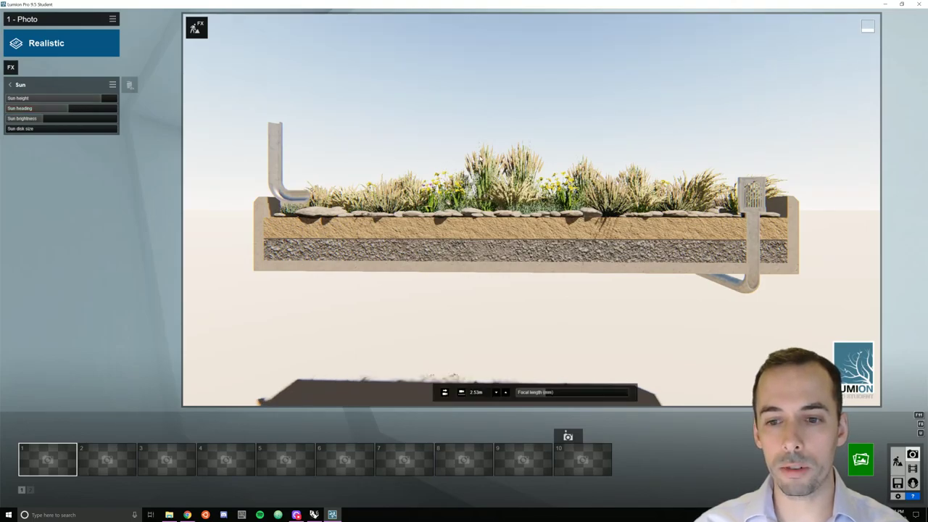
# - Tighten the photo's focal length so the planter nearly fills the frame's width, and close the Sun settings
pyautogui.scroll(5, 479, 158)
pyautogui.scroll(-2, 480, 158)
pyautogui.scroll(-1, 480, 159)
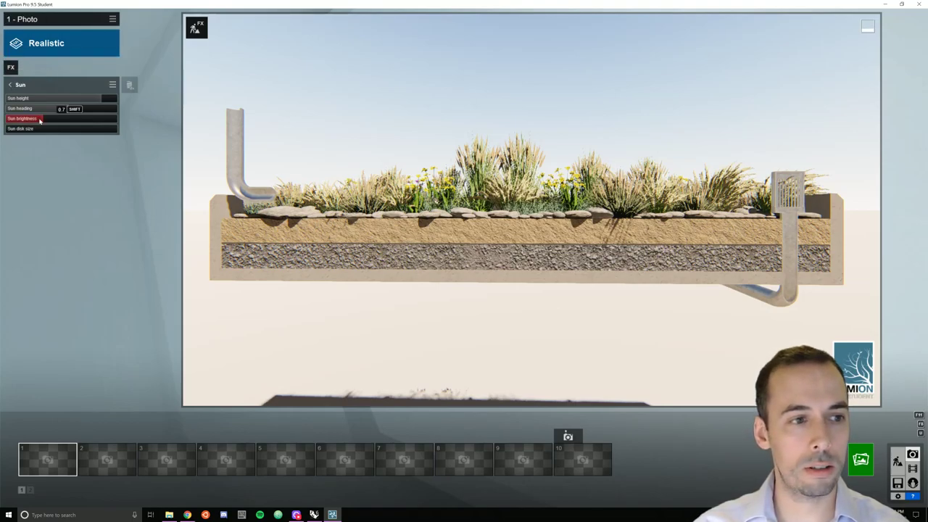
pyautogui.click(11, 85)
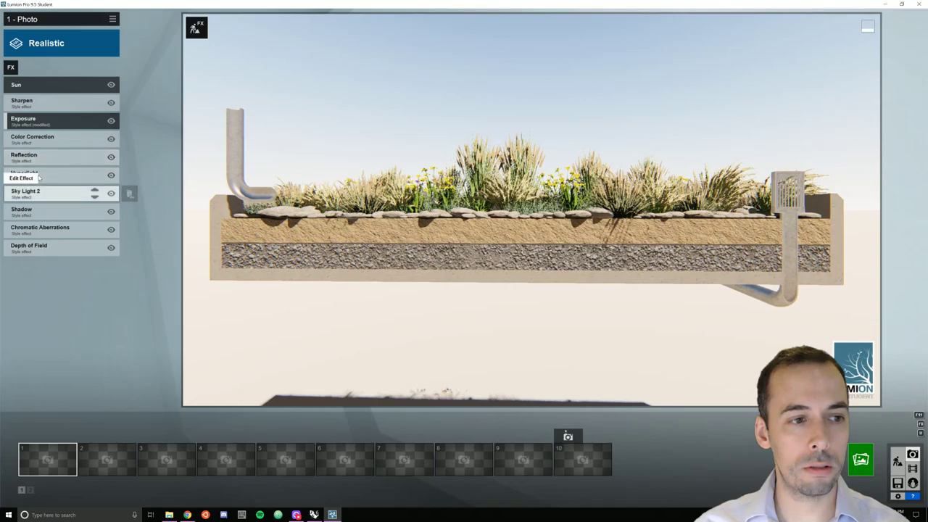
# - In the Depth of Field effect, enable auto focus, raise the amount to about half and set Foreground/Background to maximum
pyautogui.click(48, 250)
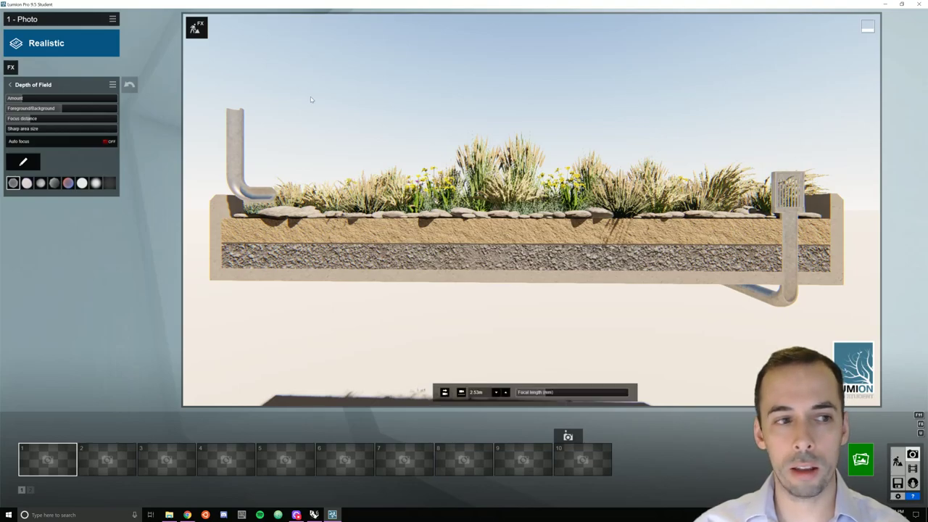
pyautogui.click(108, 142)
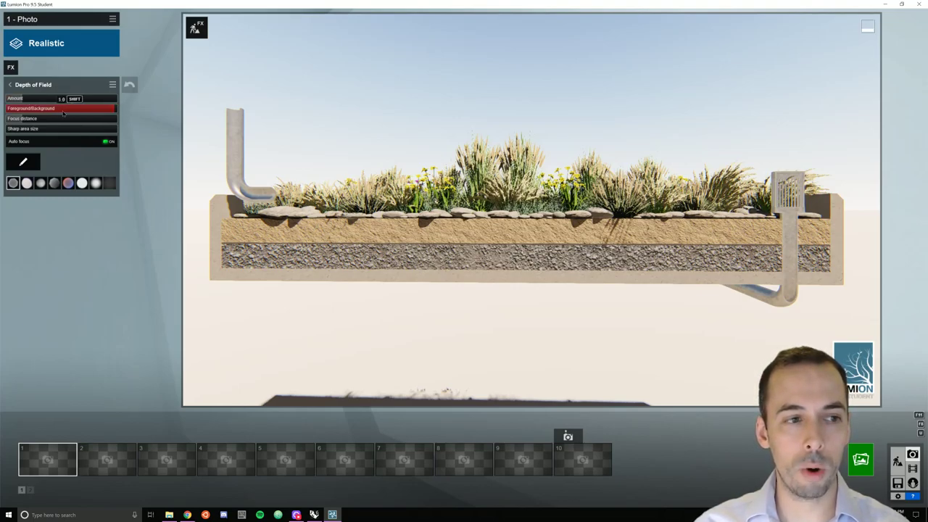
pyautogui.moveTo(43, 100); pyautogui.dragTo(127, 108)
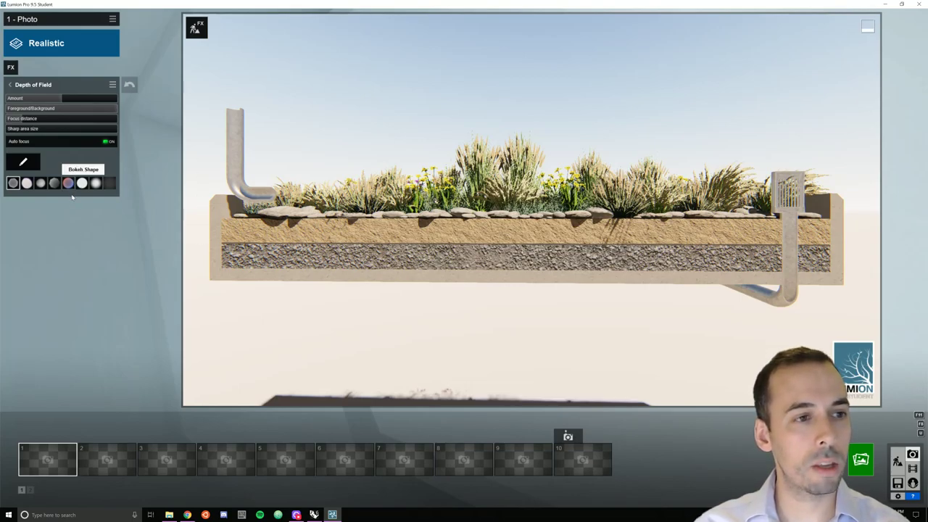
pyautogui.click(10, 84)
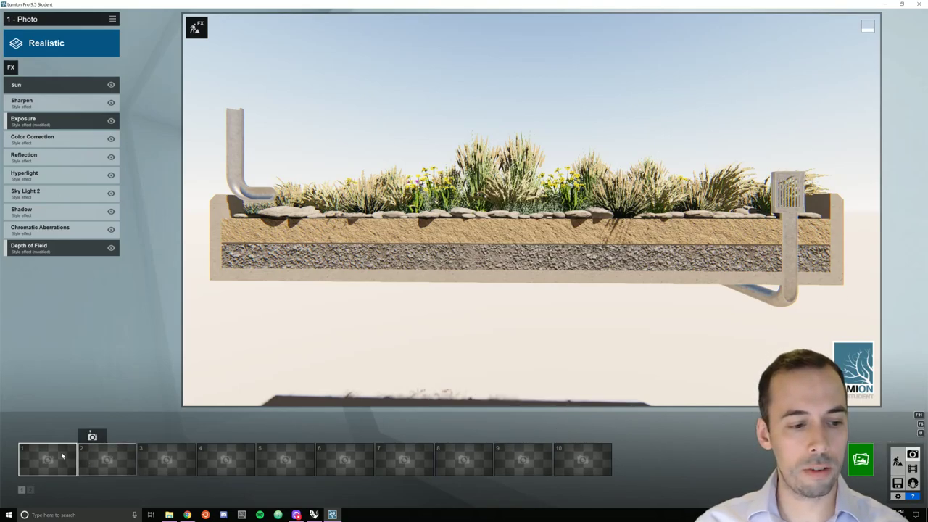
# - Store the view in photo slot 1 and render the current shot at Print size 3840x2160 as flow-through-planter-4.jpg
pyautogui.click(33, 436)
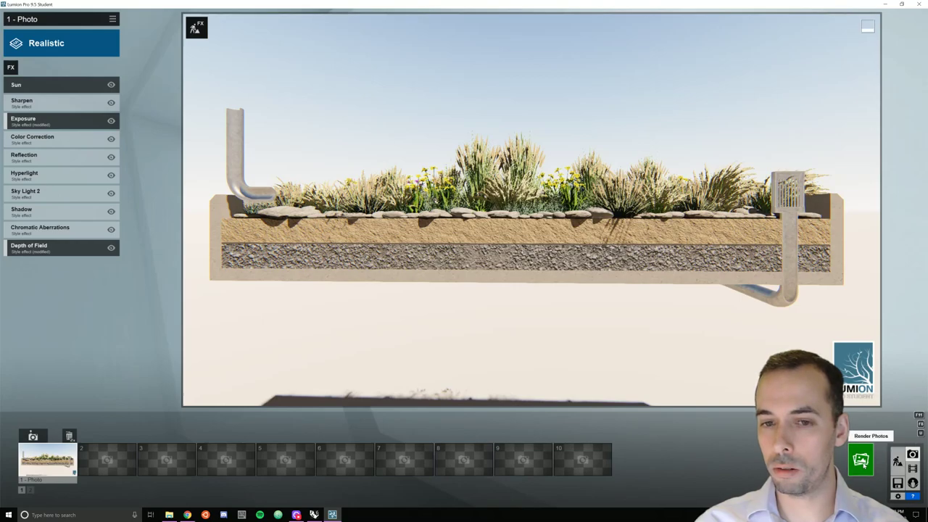
pyautogui.click(861, 461)
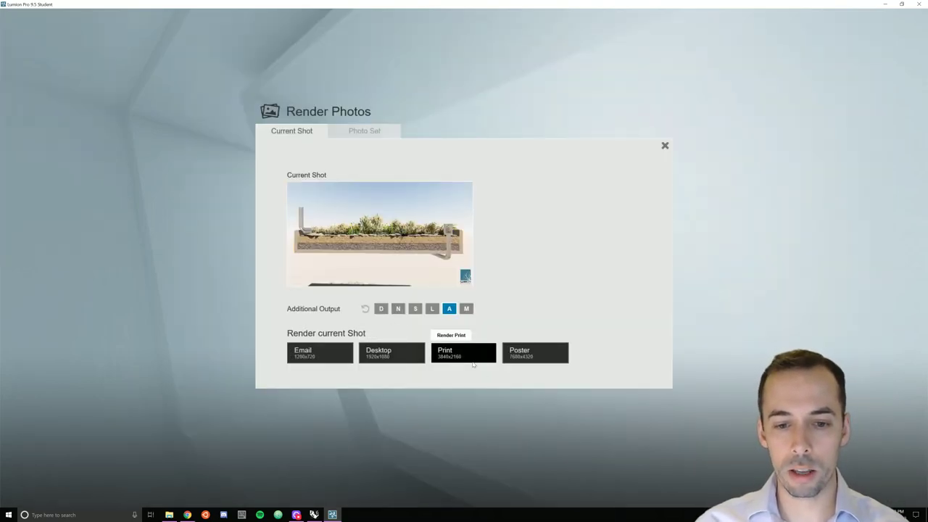
pyautogui.click(470, 358)
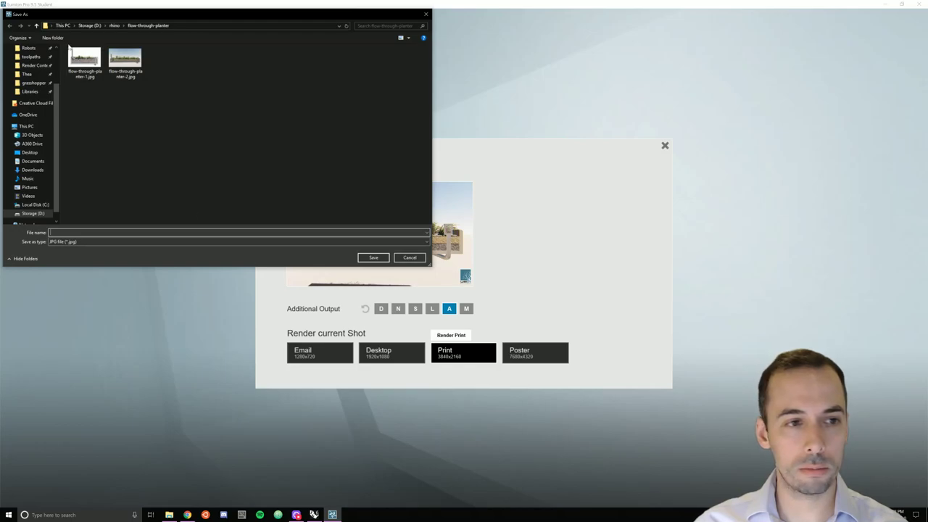
pyautogui.click(125, 67)
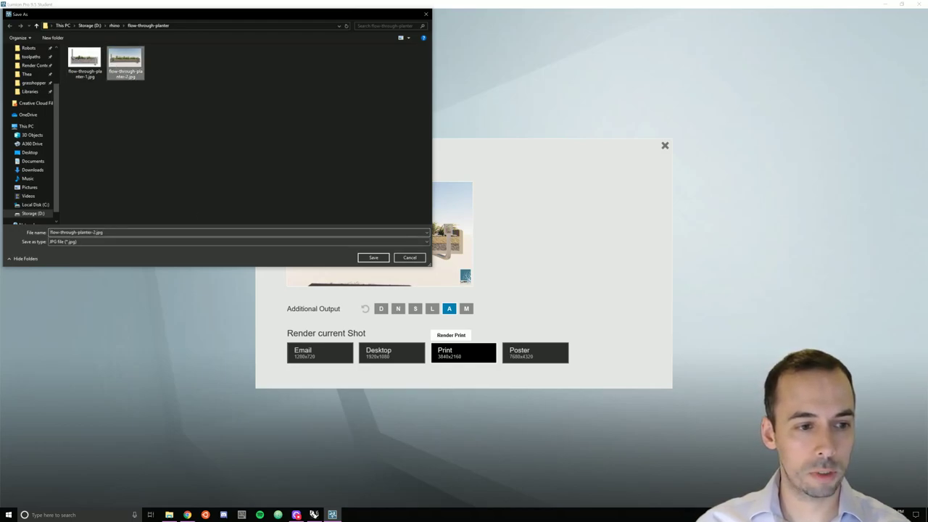
pyautogui.click(111, 233)
pyautogui.write('4')
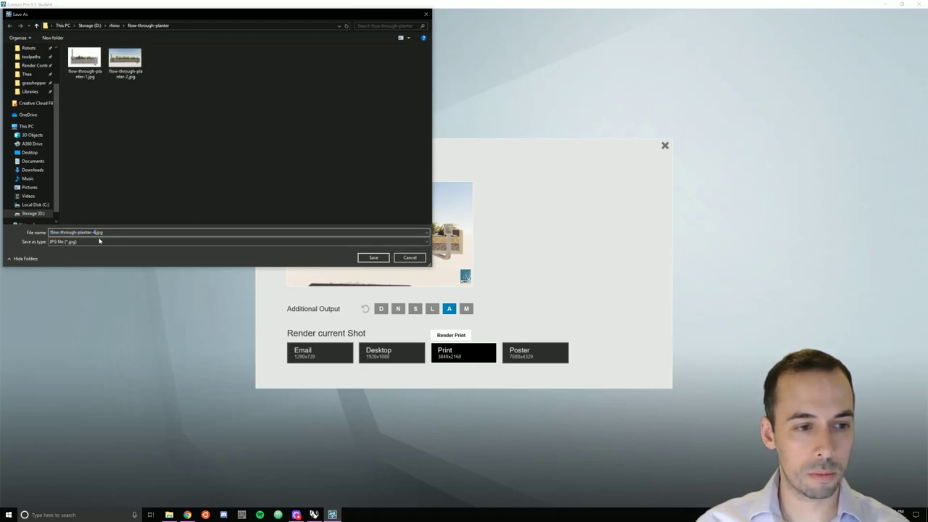
pyautogui.press('Return')
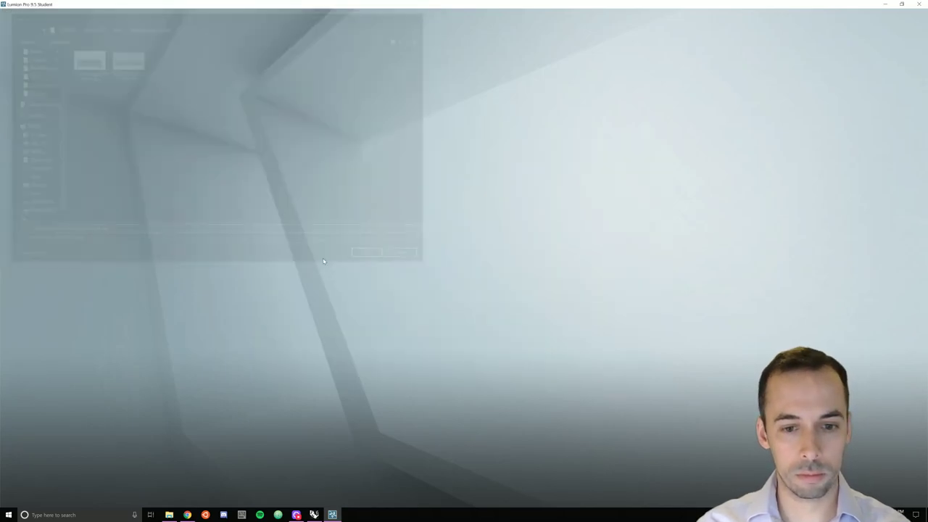